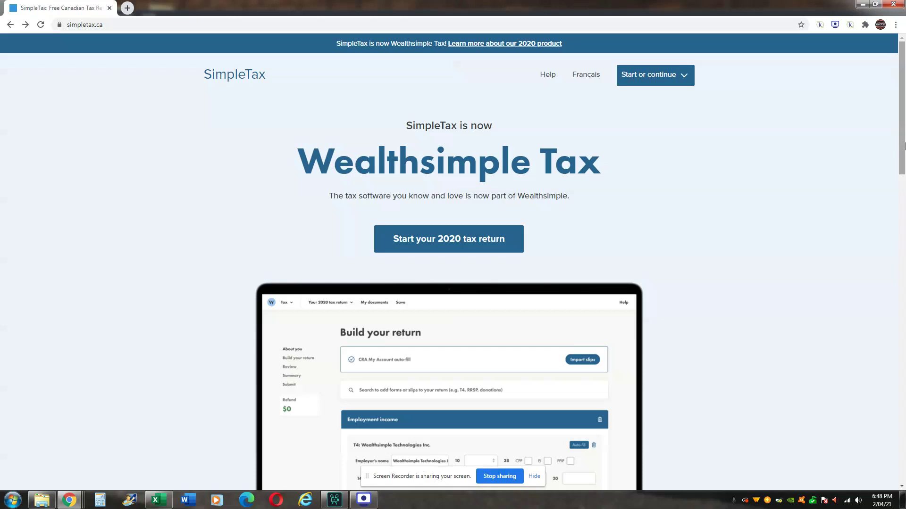
- Open the 2017 tax return from the homepage's tax year list and examine its personal information questions
drag(903, 146, 905, 305)
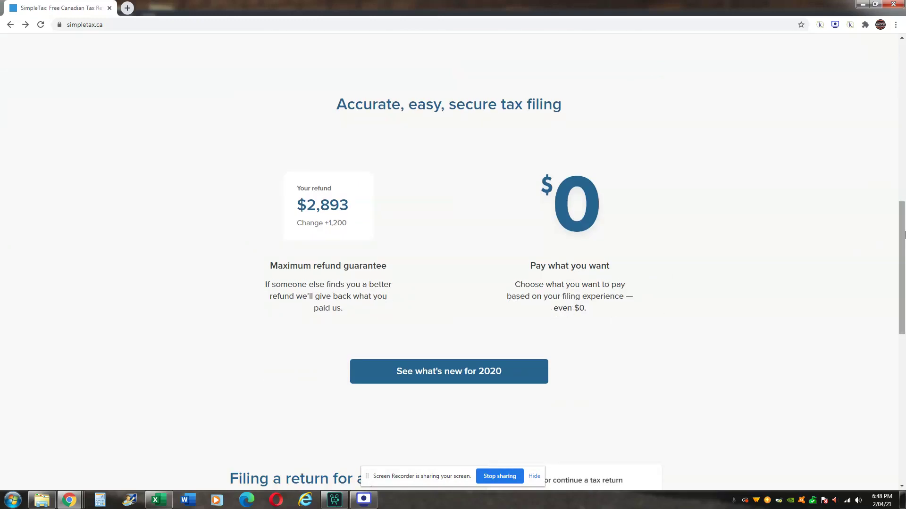
drag(903, 235, 903, 318)
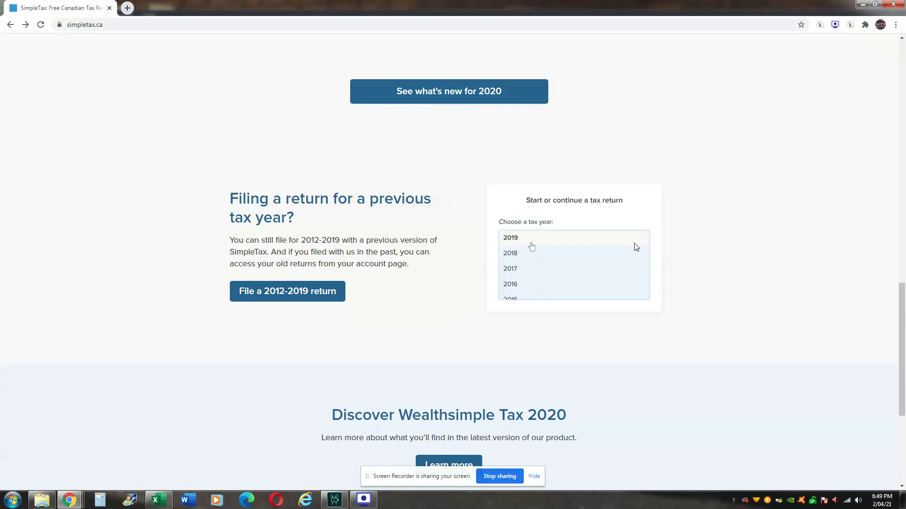
drag(903, 325, 904, 366)
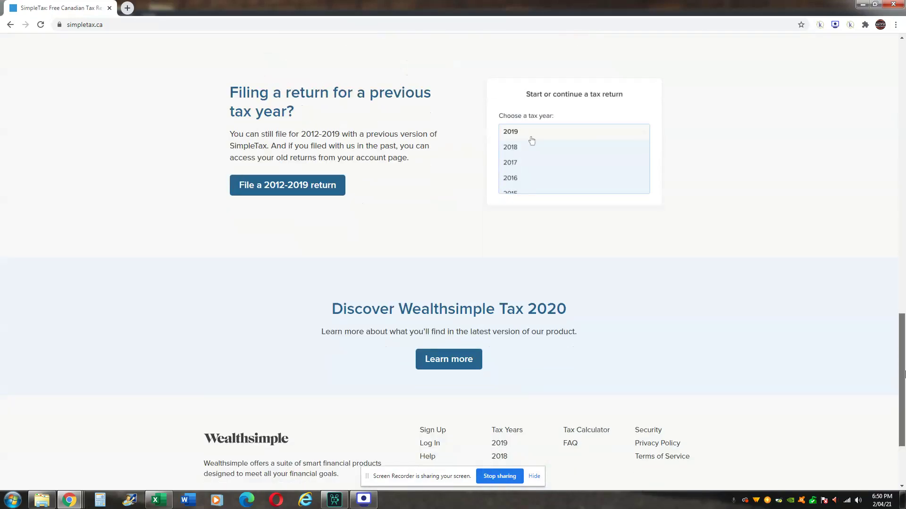
scroll(532, 159, down, 3)
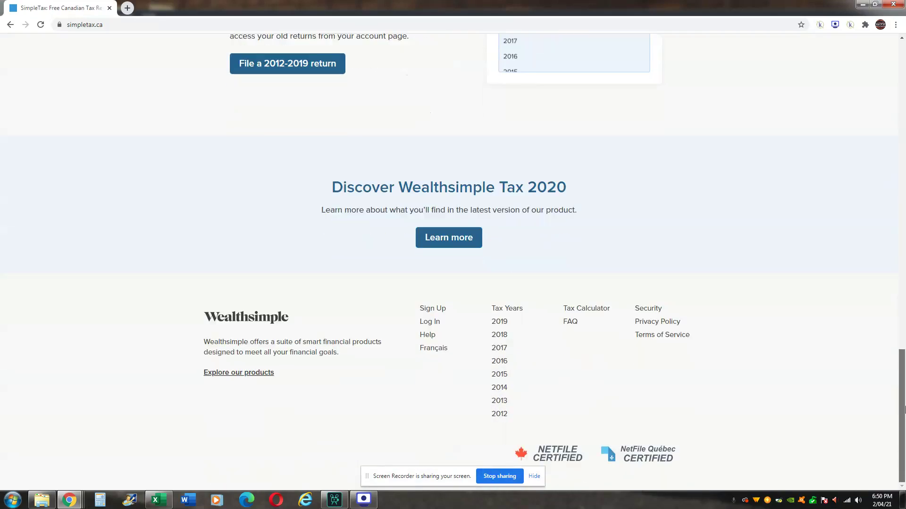
click(499, 350)
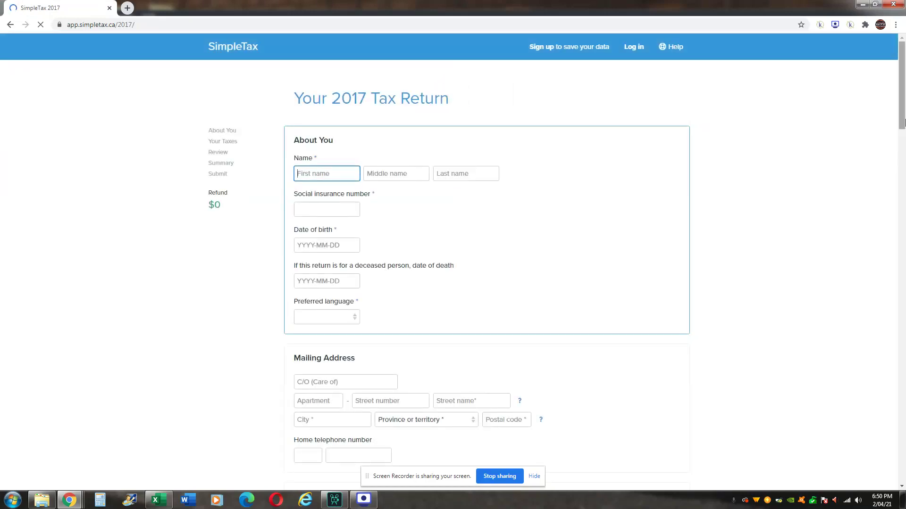
scroll(904, 165, down, 5)
scroll(904, 165, down, 7)
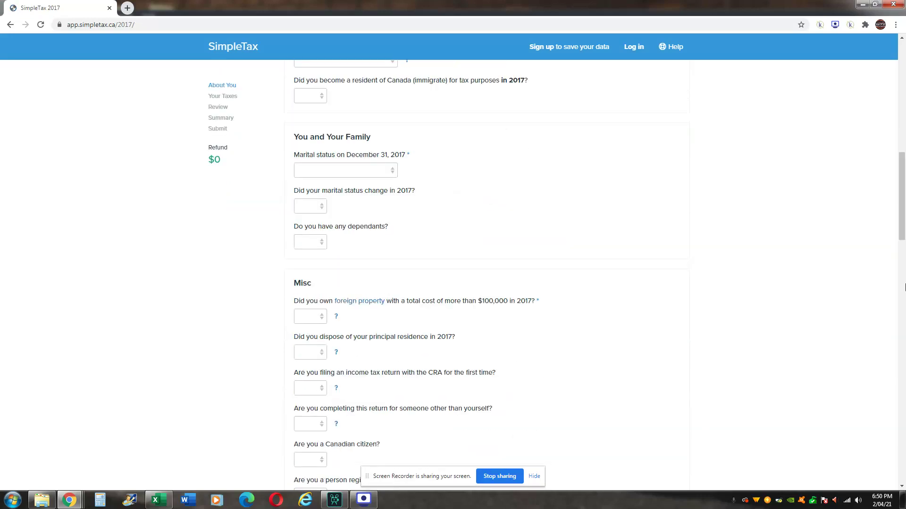
drag(902, 225, 902, 113)
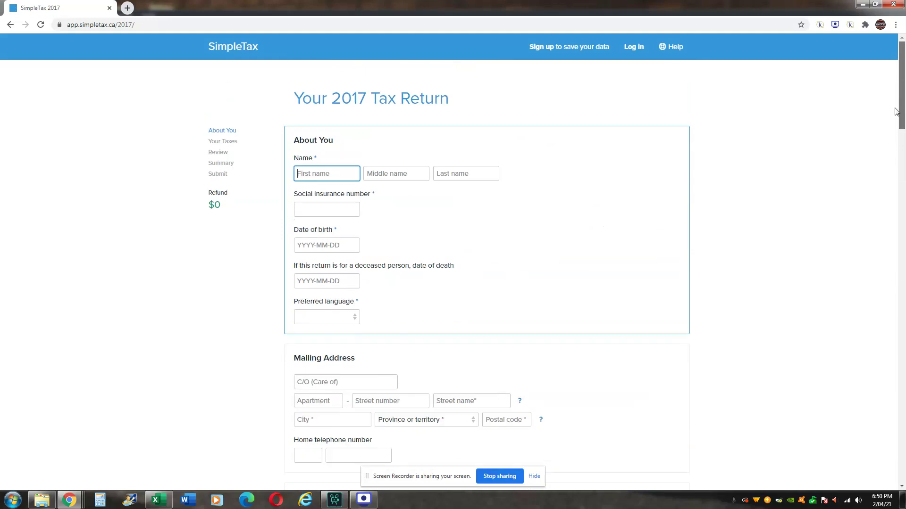
- Return to the SimpleTax homepage and start a new 2020 return
click(11, 24)
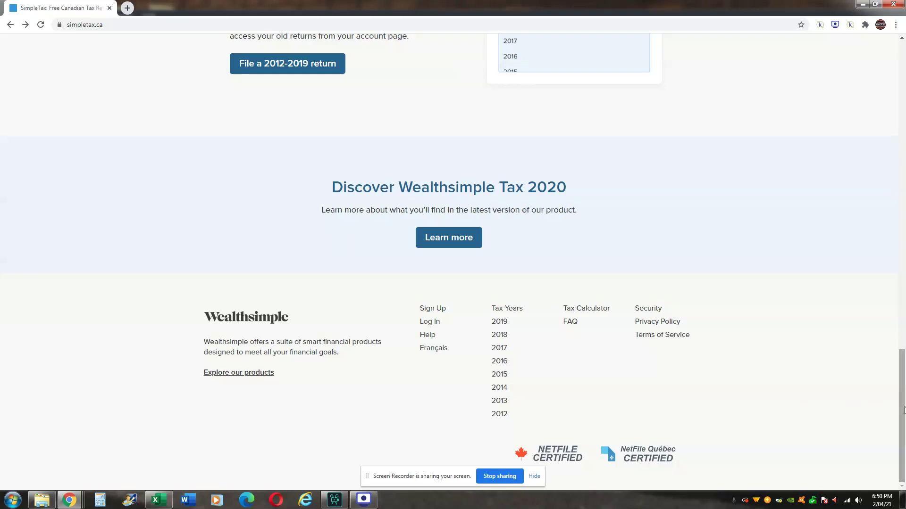
drag(904, 409, 904, 105)
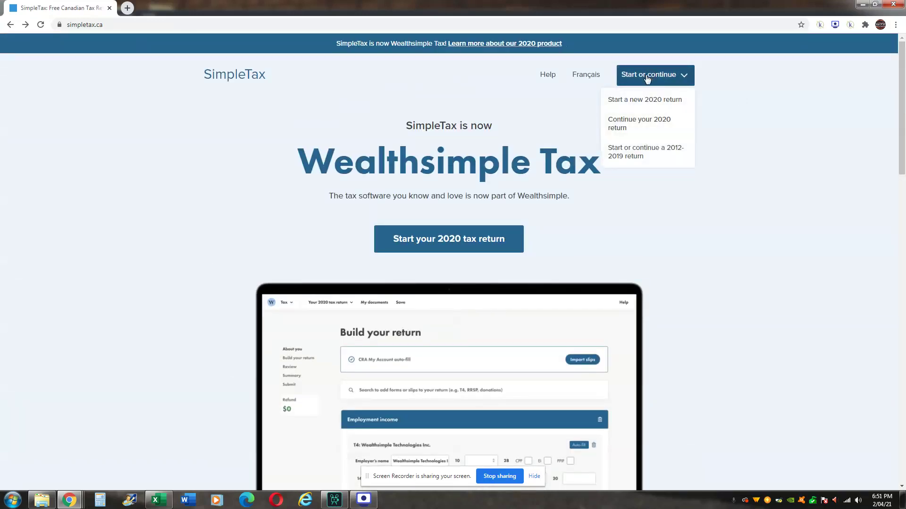
click(648, 101)
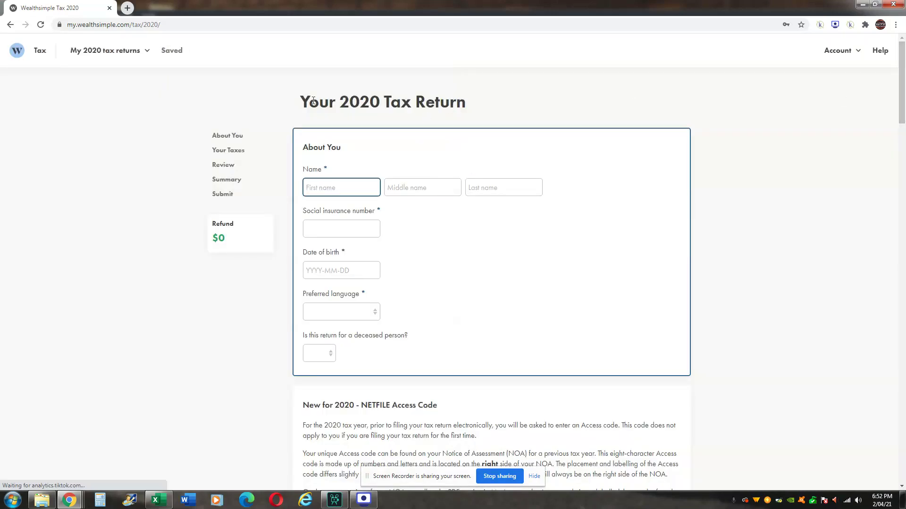
- Enter the taxpayer's first name, last name and social insurance number in the About You section
drag(904, 95, 904, 446)
key(Home)
text(M)
key(BackSpace)
text(MARIA)
key(Tab)
key(Tab)
text(DELA CRU)
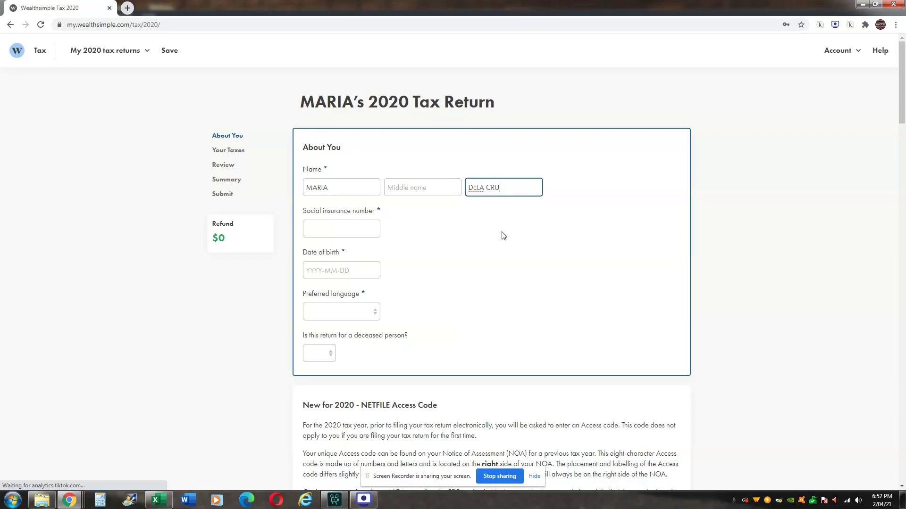
text(Z)
key(Tab)
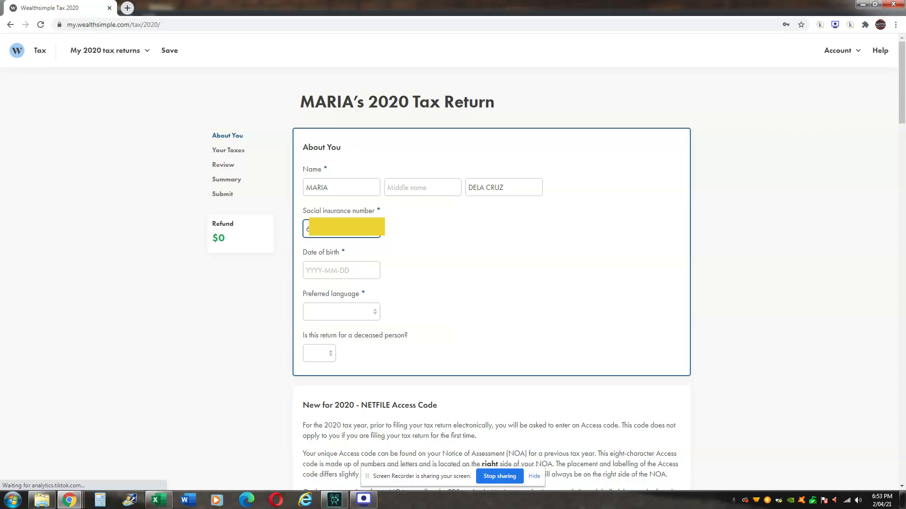
- Enter the taxpayer's date of birth in YYYY-MM-DD format
click(345, 267)
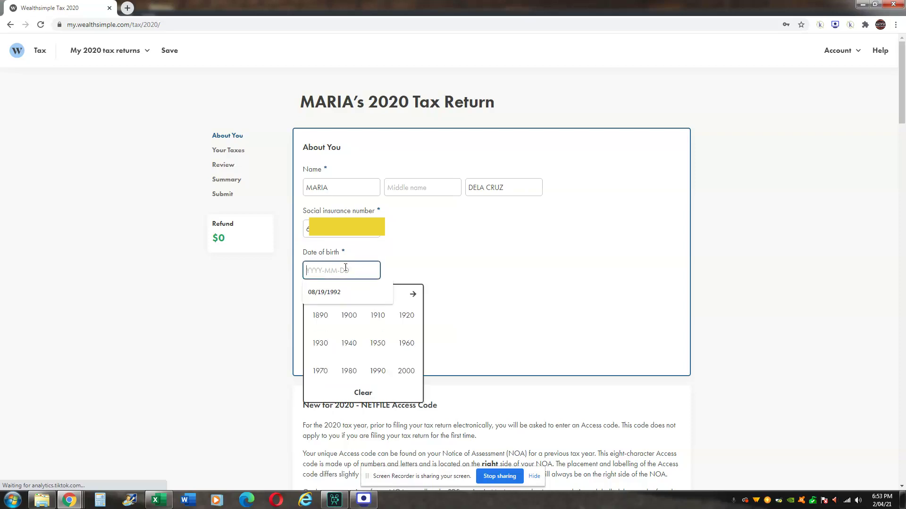
text(19)
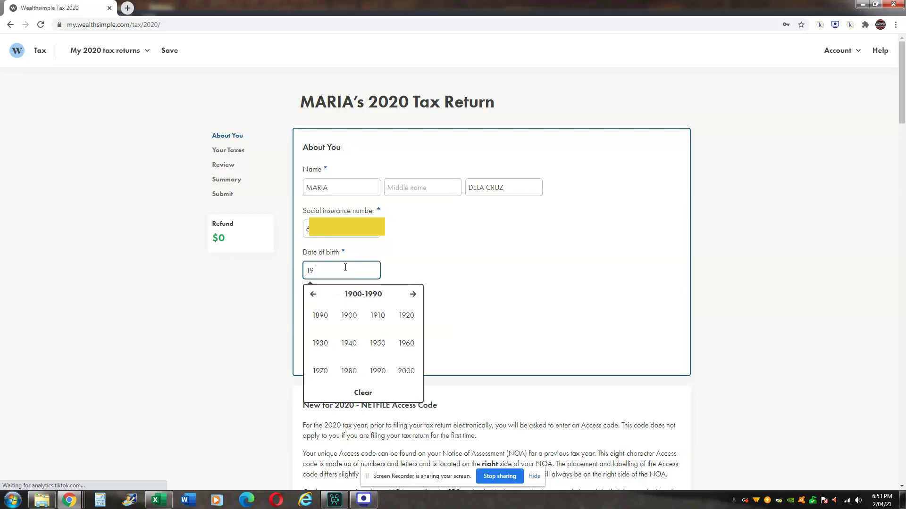
text(92-08-19)
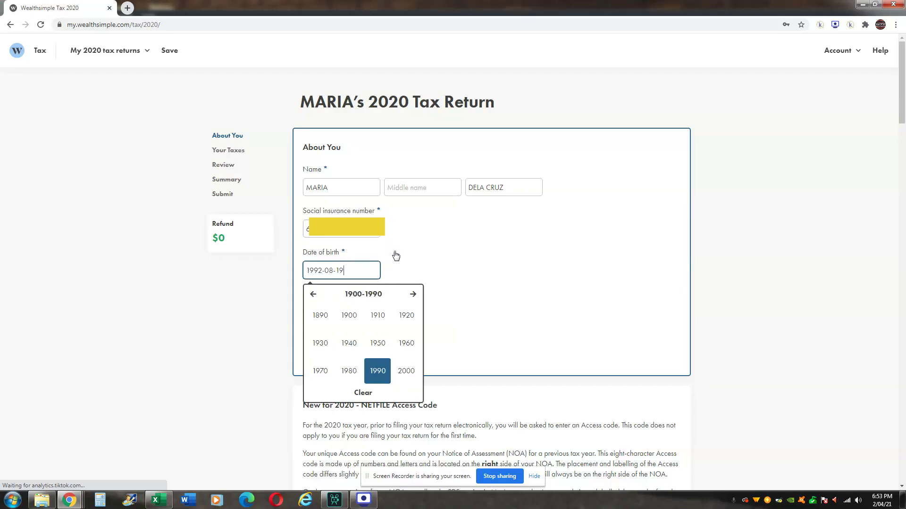
click(400, 254)
- Set the preferred language to English and answer No to whether the return is for a deceased person
click(361, 314)
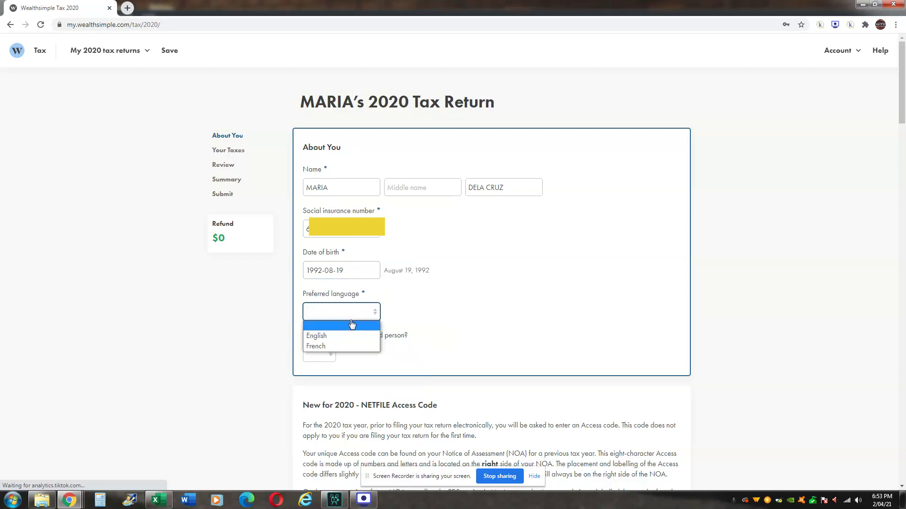
click(342, 336)
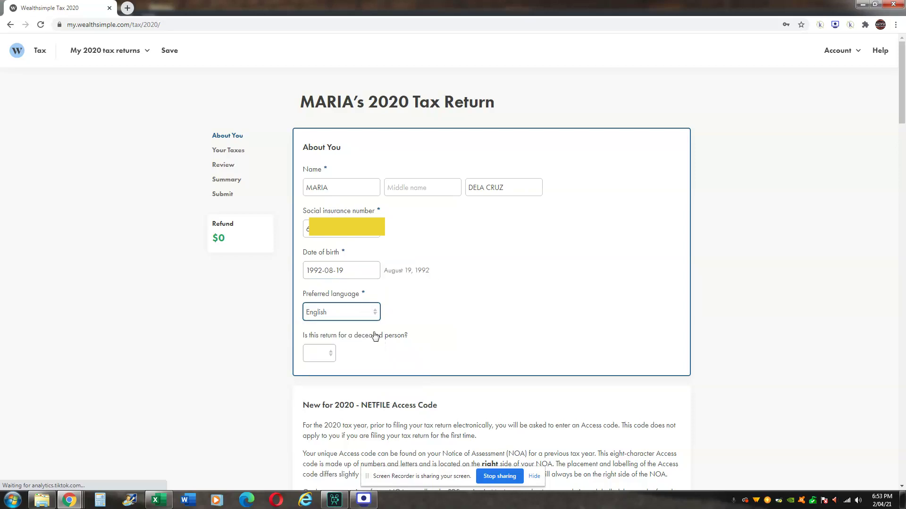
click(318, 353)
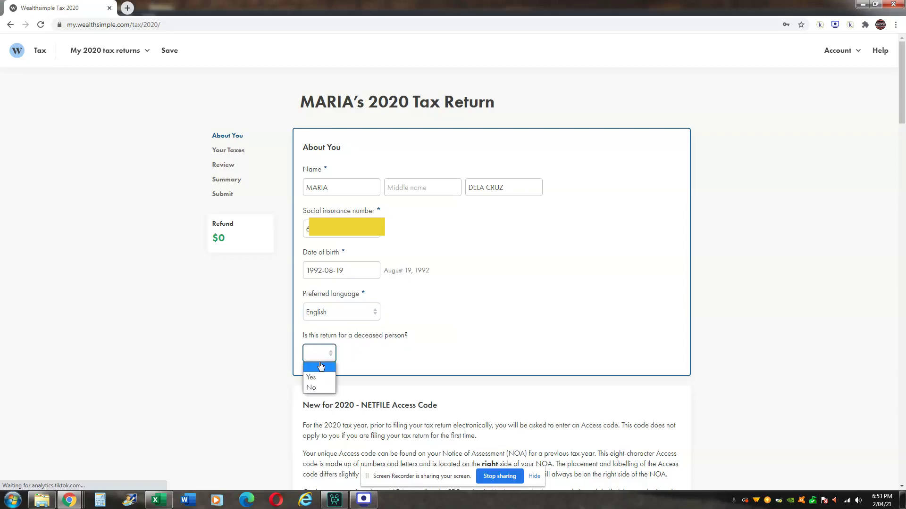
click(320, 388)
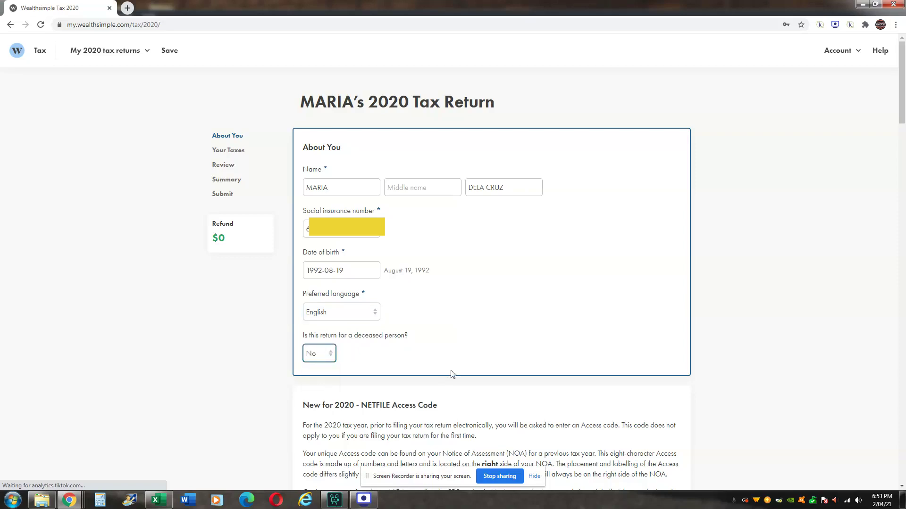
- Fill in the Canadian mailing address with the street number, street name, city, province Alberta and postal code, leaving the NETFILE Access Code and telephone number blank
scroll(452, 374, down, 6)
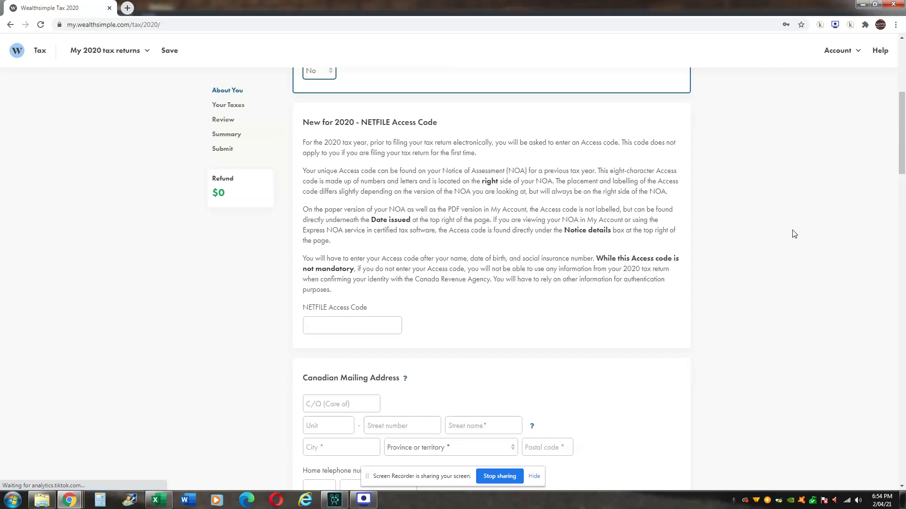
drag(902, 152, 903, 206)
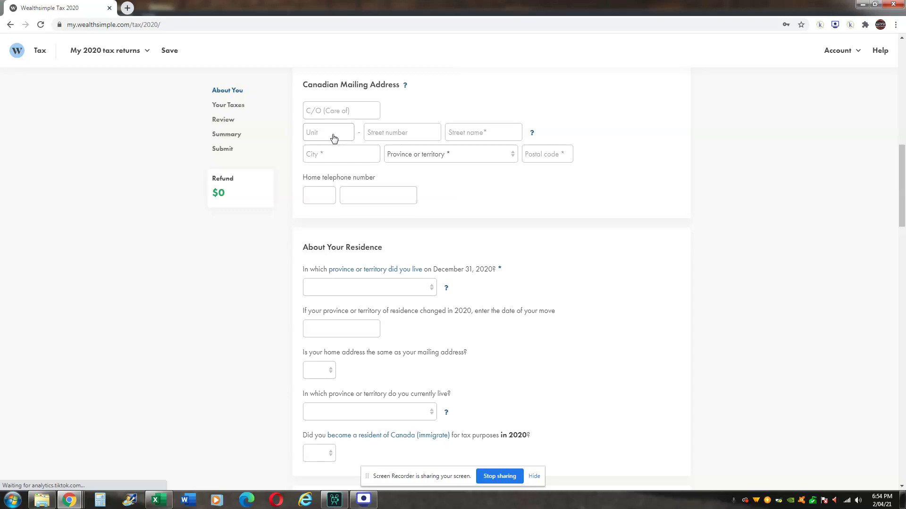
click(391, 137)
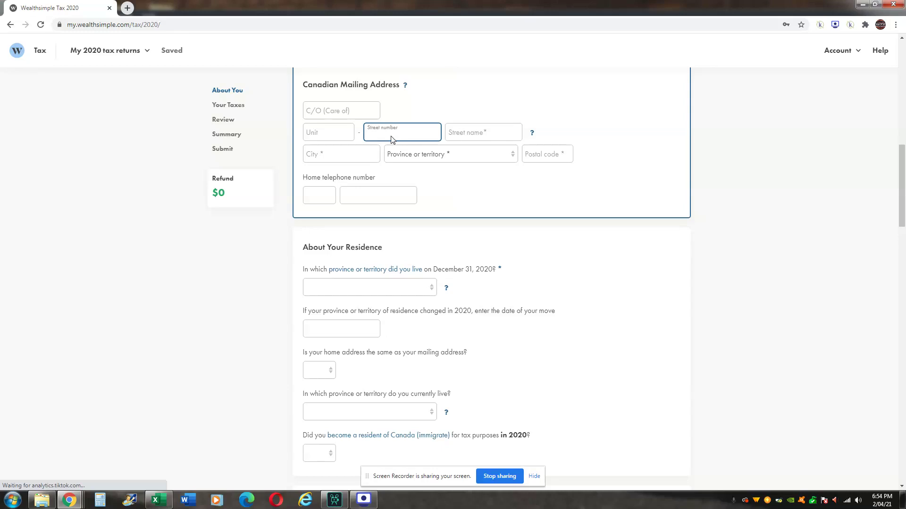
text(321)
key(Tab)
text(TAX VILLAGE)
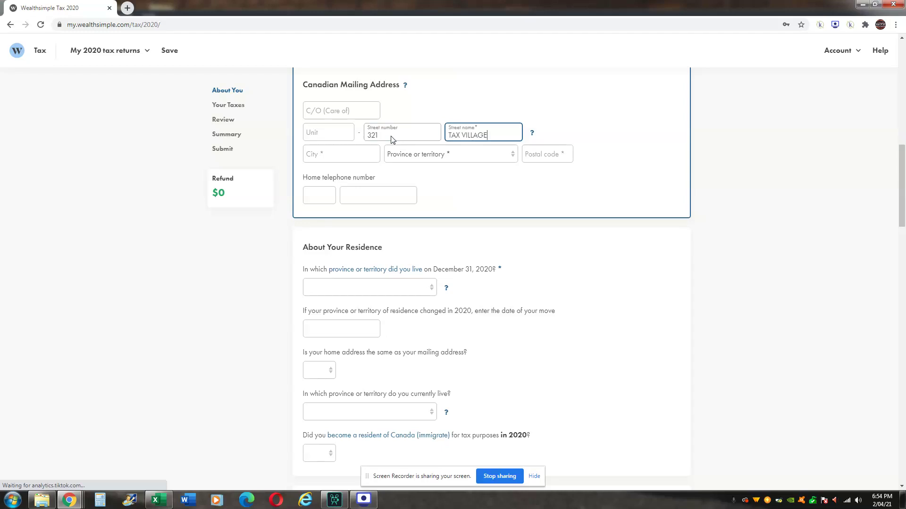
key(Tab)
key(Tab)
text(EDMONTON)
key(Tab)
key(a)
text(T5C)
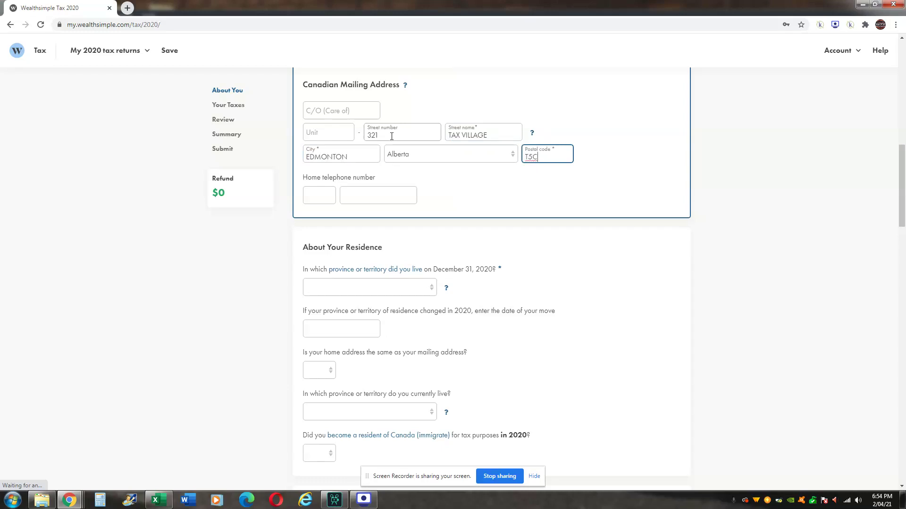
text( 2J9)
click(465, 208)
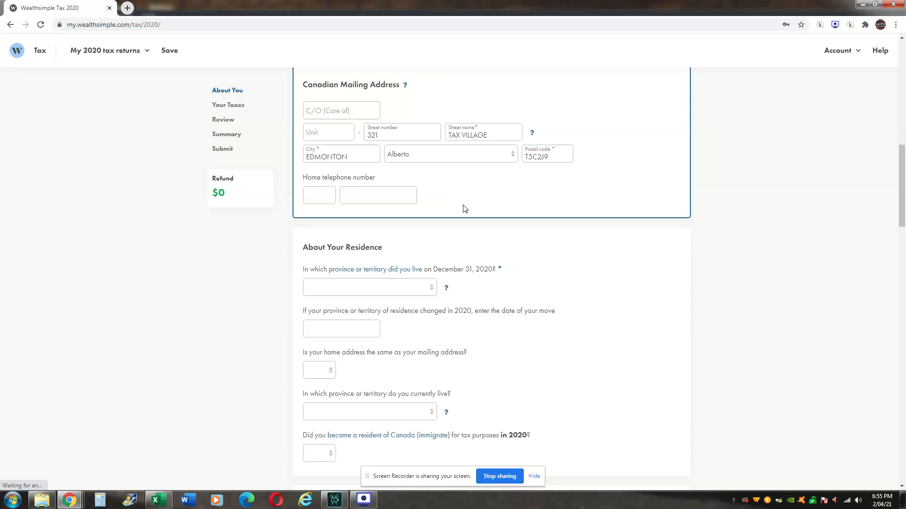
click(330, 193)
- Set the province of residence on December 31, 2020 to Alberta and answer Yes to the home address matching the mailing address
scroll(904, 182, down, 3)
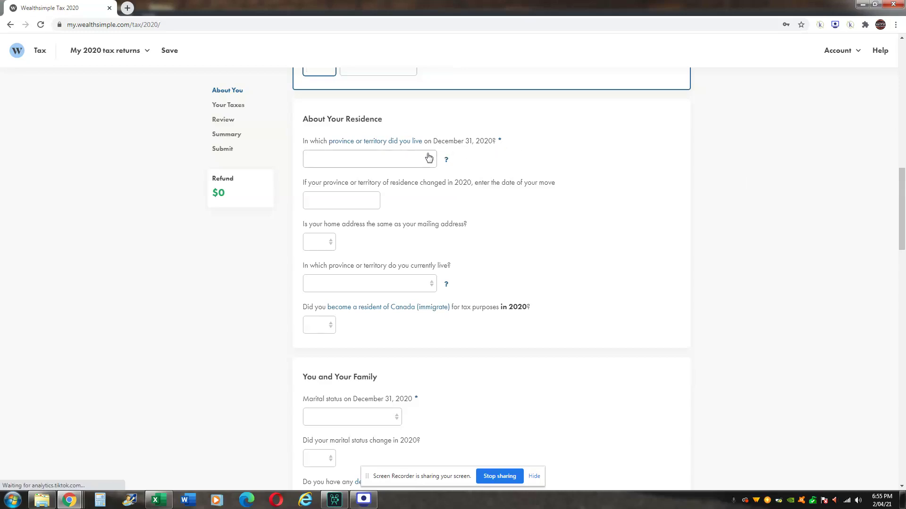
click(385, 166)
click(366, 183)
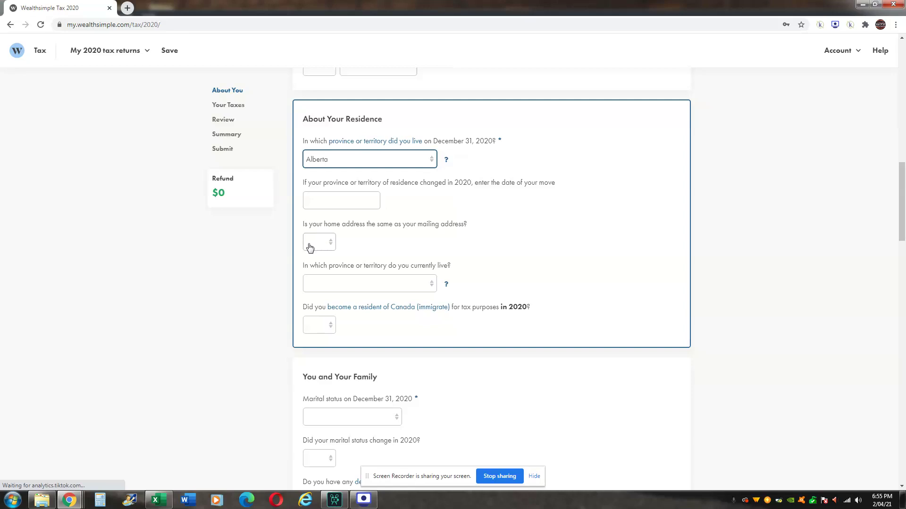
click(322, 250)
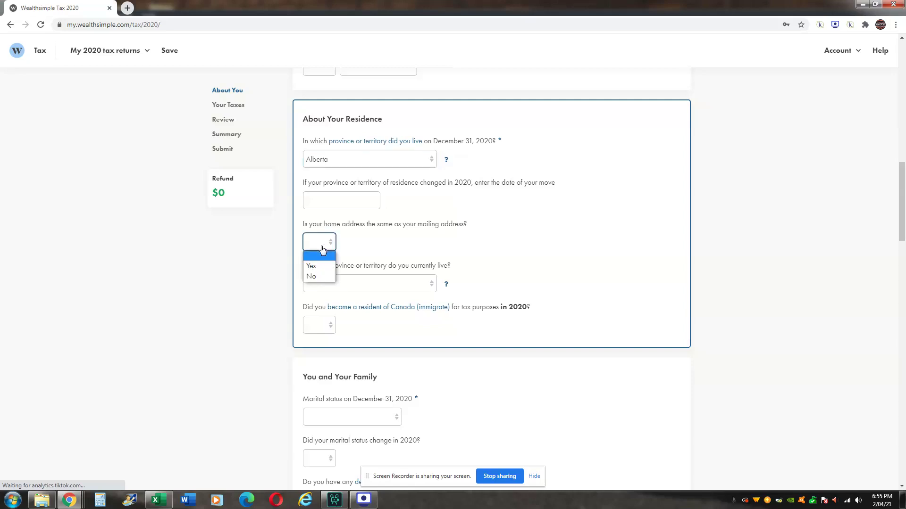
click(318, 267)
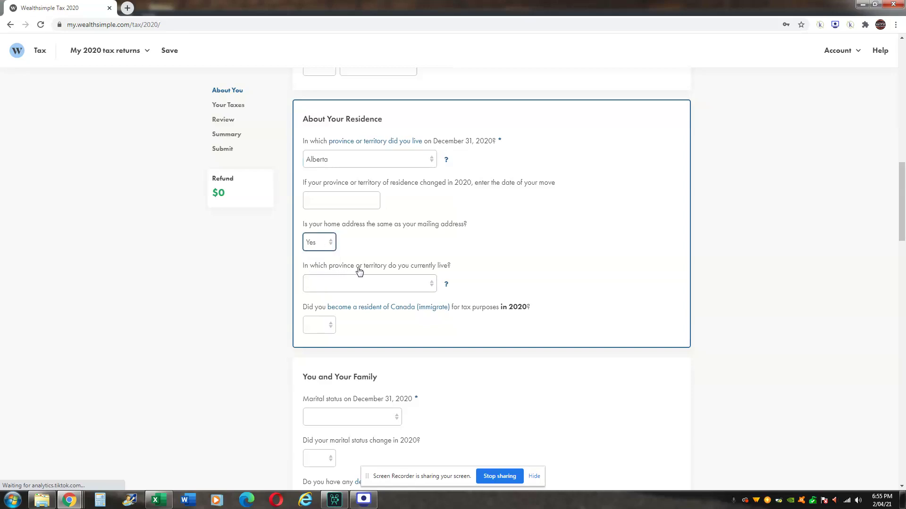
- Set the province or territory where the taxpayer currently lives to Alberta
click(403, 283)
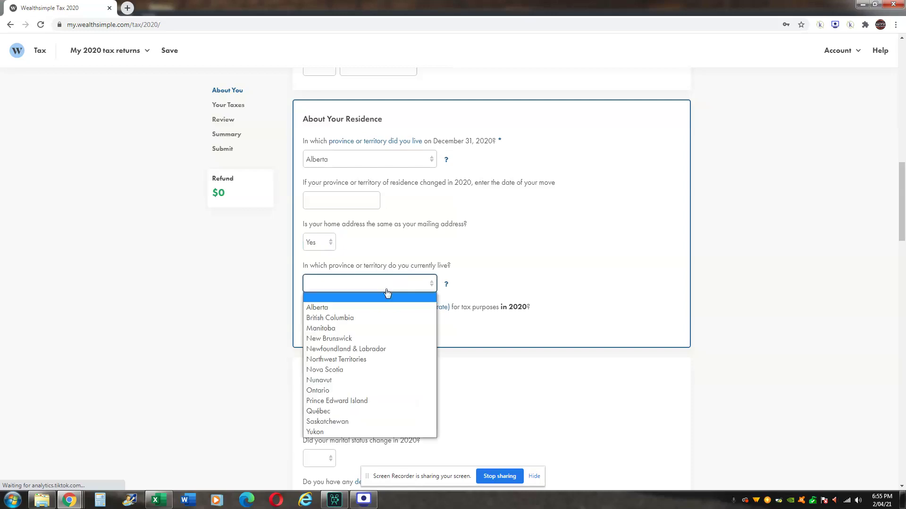
click(374, 300)
click(371, 288)
click(363, 308)
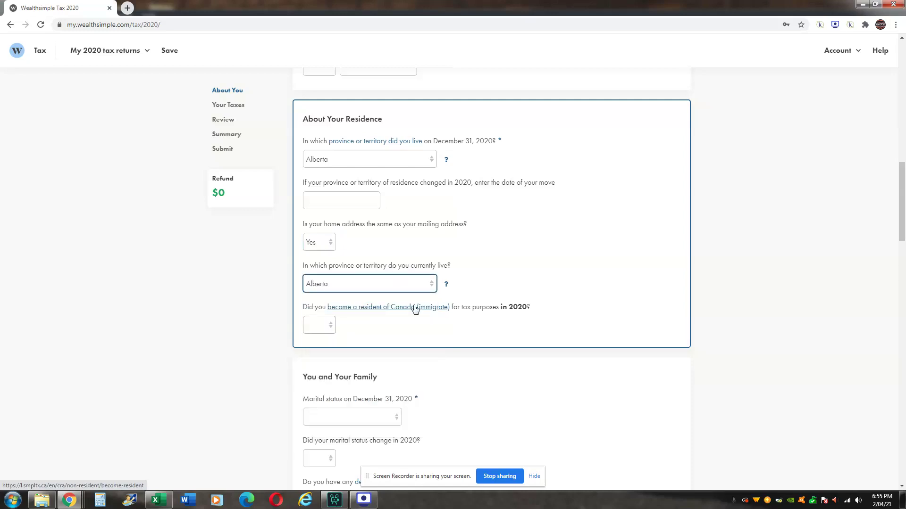
- Answer Yes to becoming a resident of Canada for tax purposes in 2020 and Yes to the responsibility for properly reporting income, credits and deductions
click(326, 326)
click(323, 359)
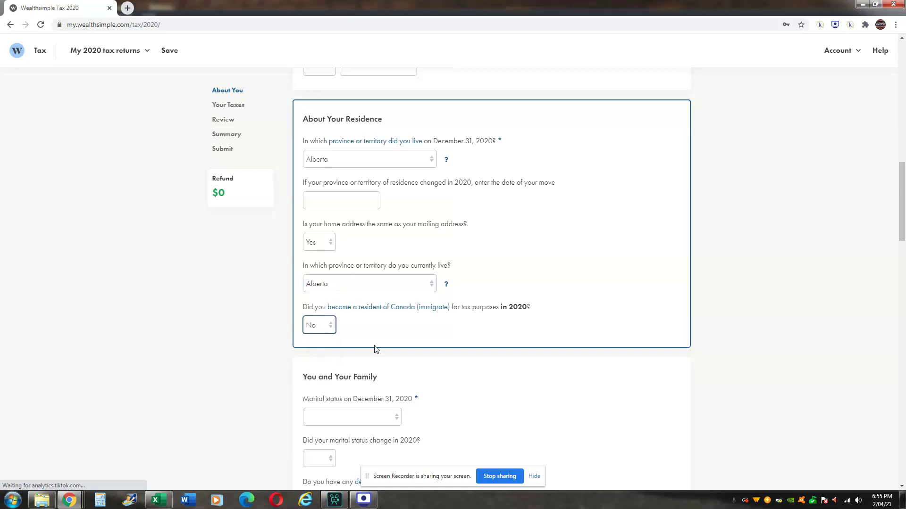
click(313, 327)
click(315, 349)
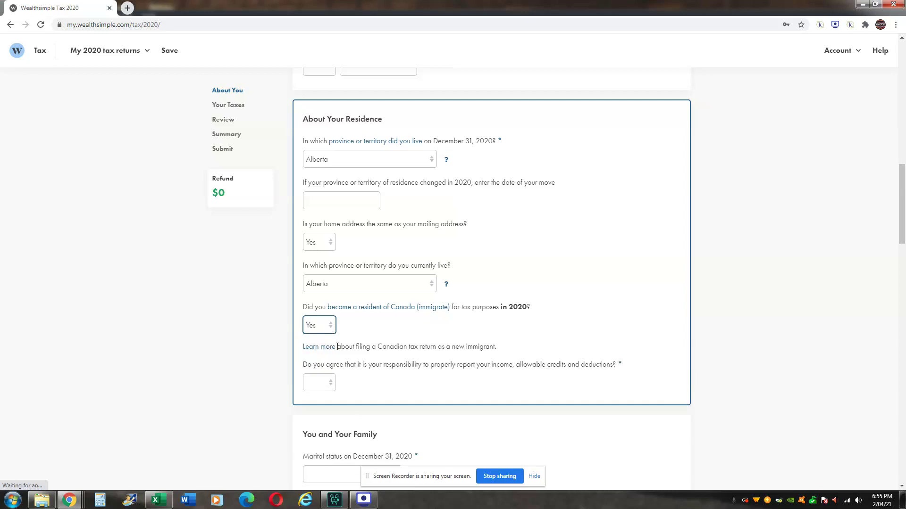
click(319, 383)
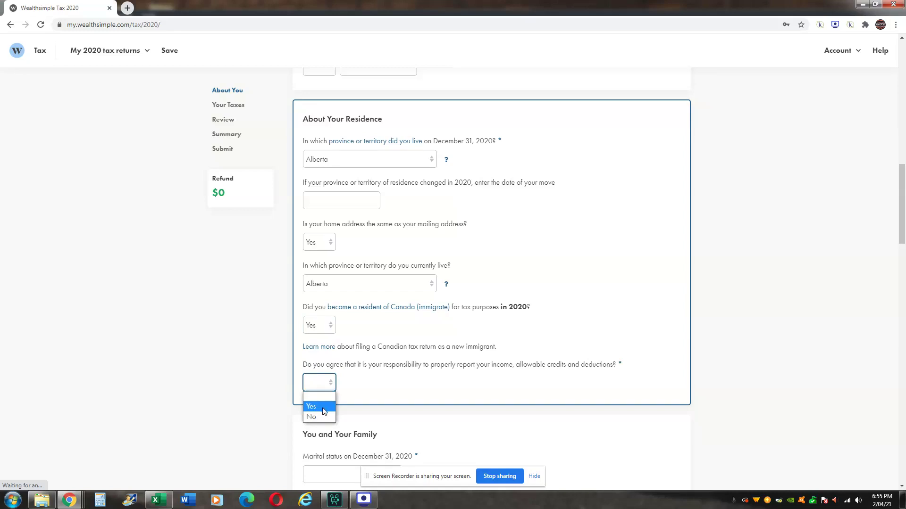
click(324, 407)
scroll(337, 404, down, 1)
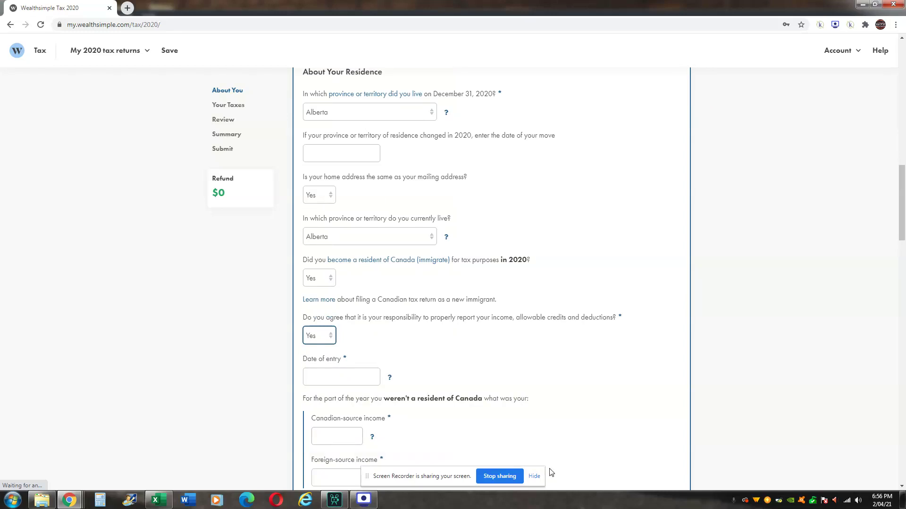
- Change the answers on agreeing to the reporting responsibility and on becoming a resident of Canada for tax purposes in 2020 to No
click(314, 338)
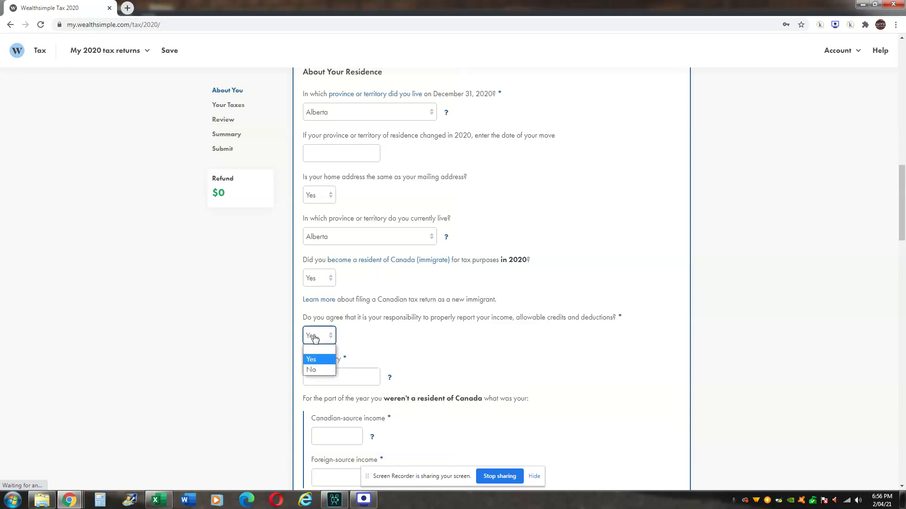
click(315, 370)
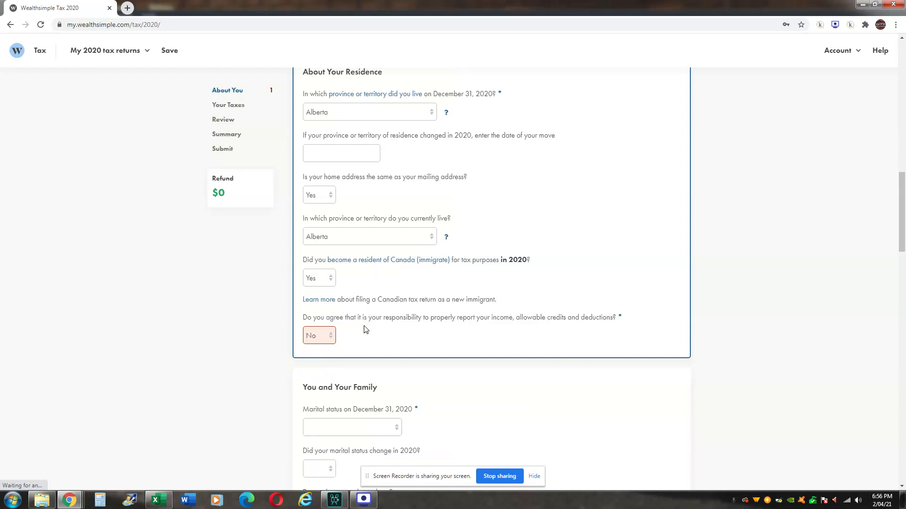
click(313, 279)
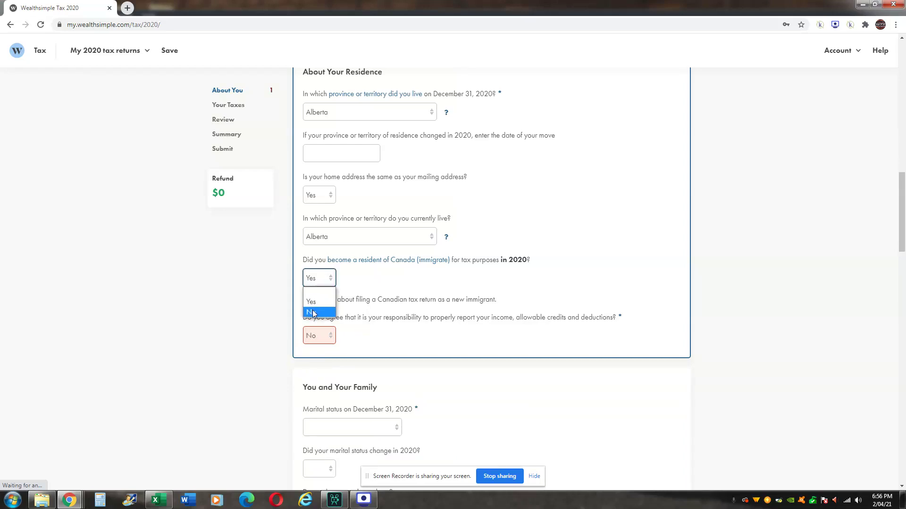
click(313, 313)
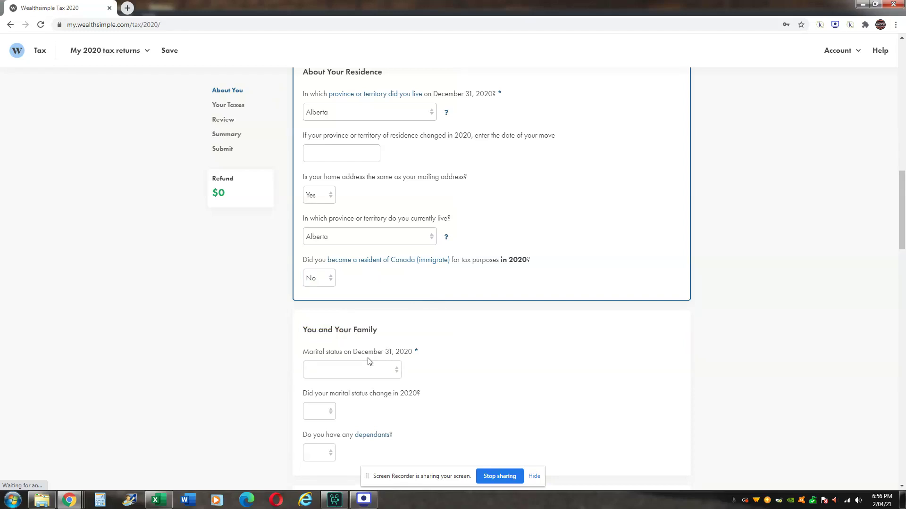
- Set the marital status on December 31, 2020 to Single, and answer No to a marital status change and to having dependants
click(370, 371)
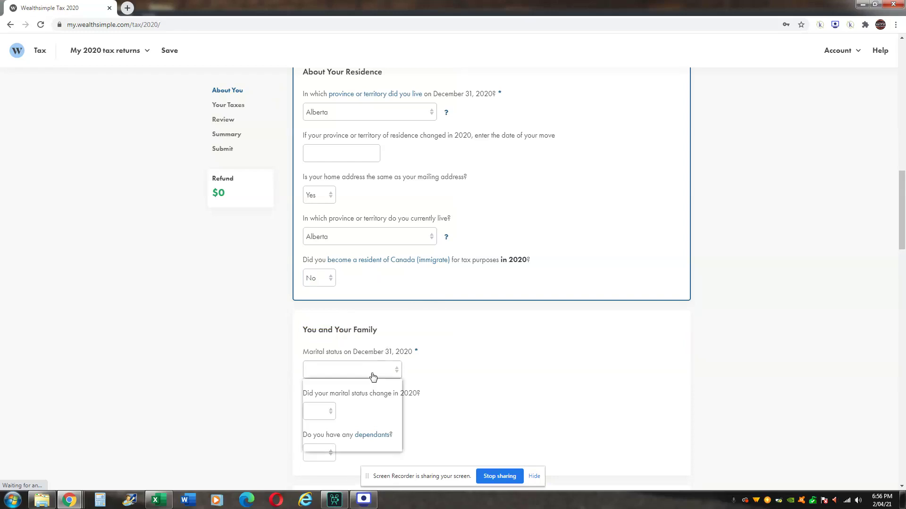
click(343, 445)
scroll(462, 361, down, 3)
click(321, 270)
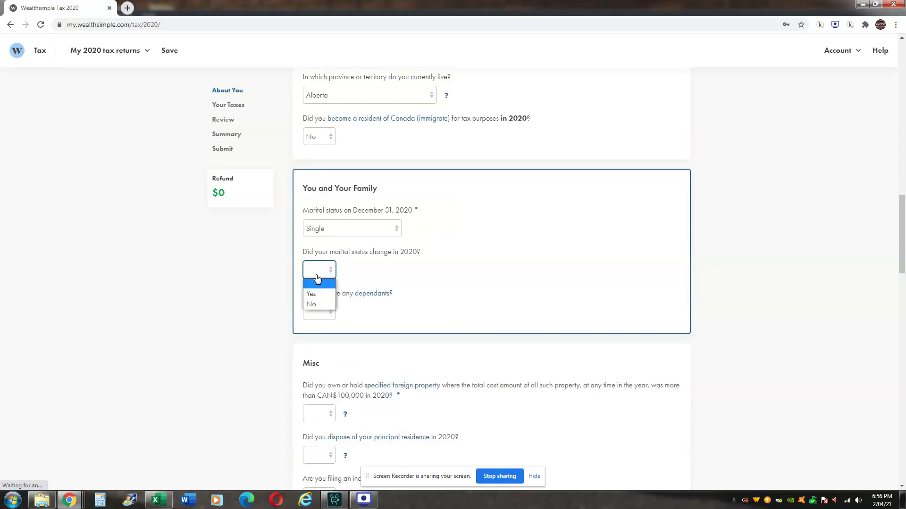
click(319, 305)
click(323, 315)
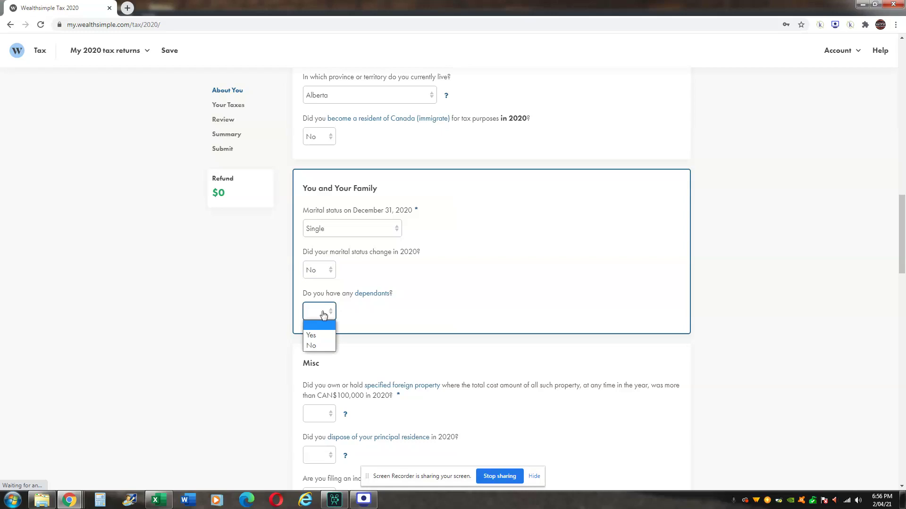
click(319, 346)
click(451, 325)
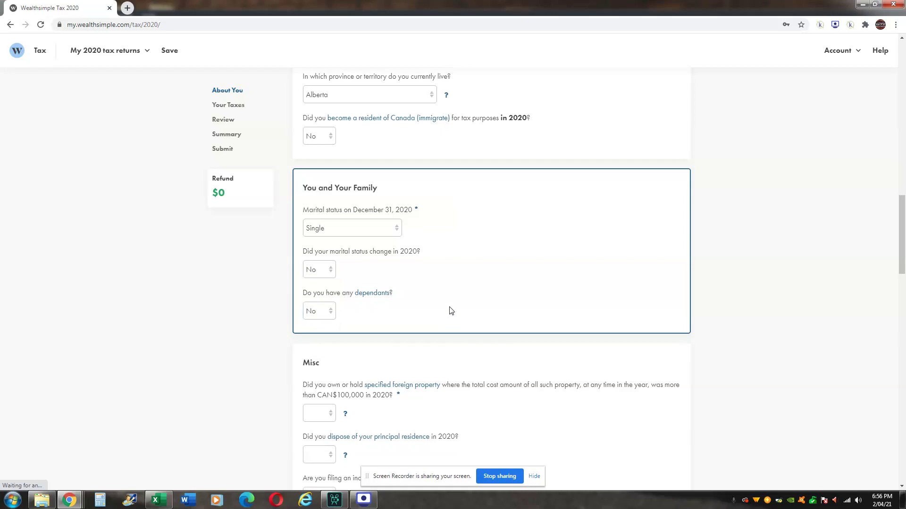
- Answer No to holding specified foreign property over CAN$100,000, disposing of the principal residence, and filing with the CRA for the first time
scroll(448, 306, down, 3)
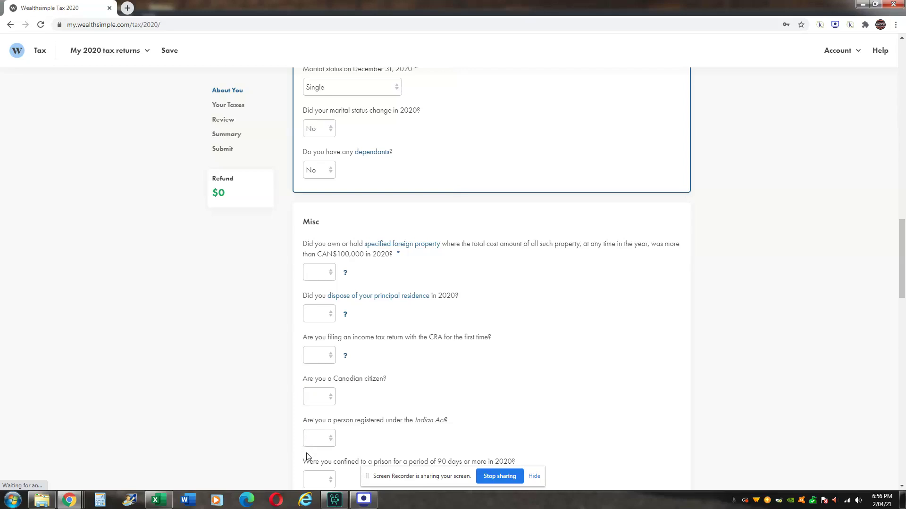
scroll(440, 355, down, 2)
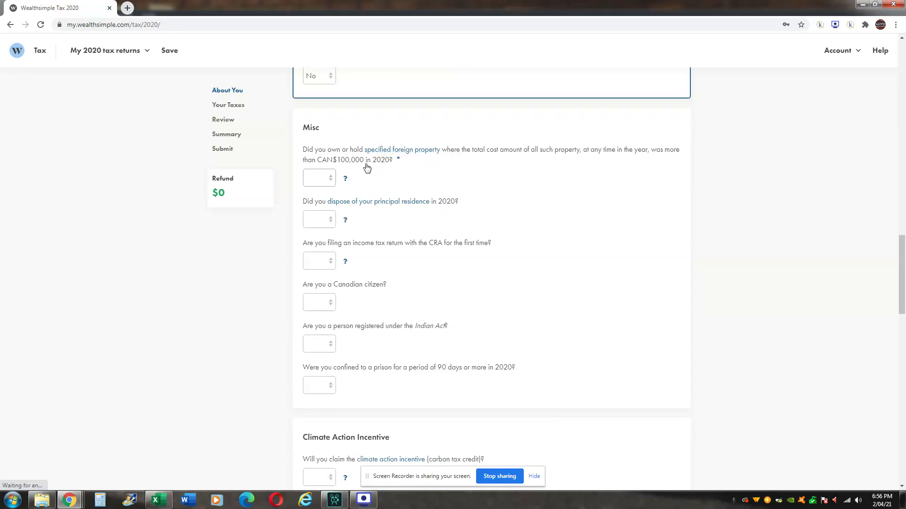
click(320, 181)
click(316, 211)
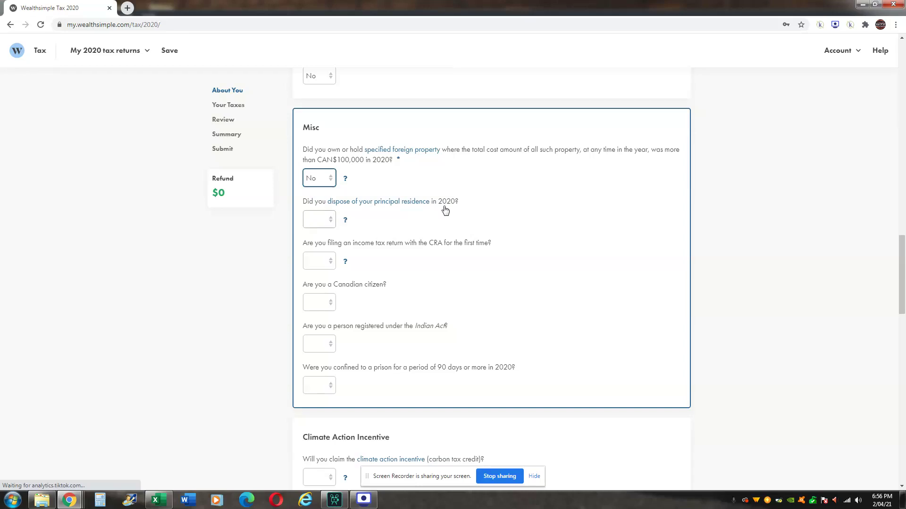
click(329, 225)
click(329, 253)
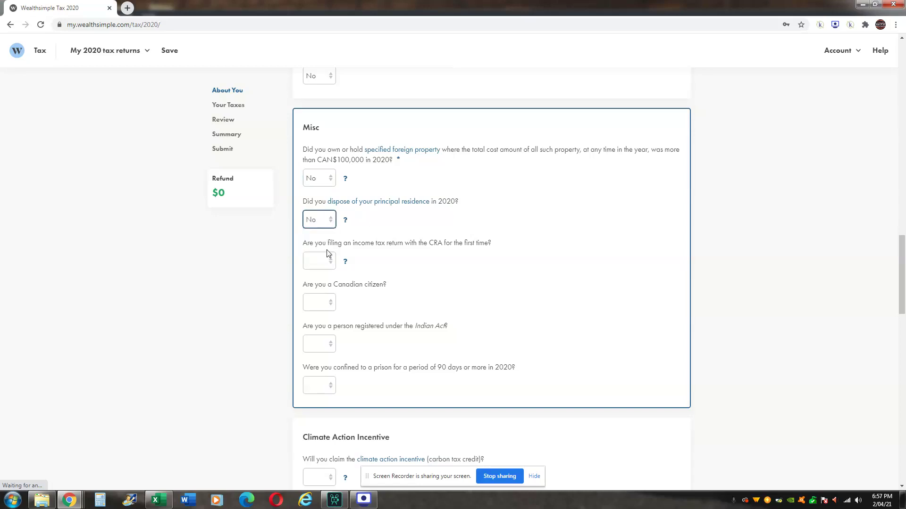
click(321, 261)
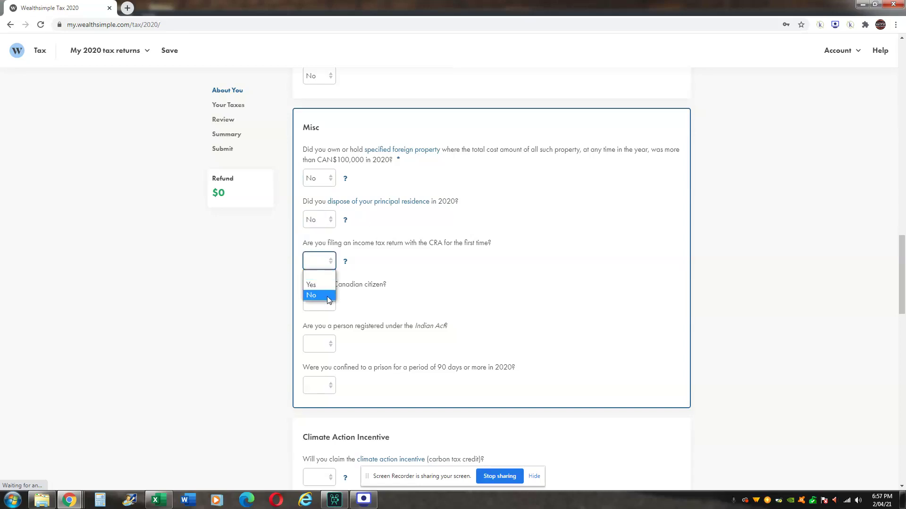
click(329, 300)
- Try answering Yes to filing with the CRA for the first time, keep it as Yes, and set the answer back to No
click(314, 260)
click(315, 285)
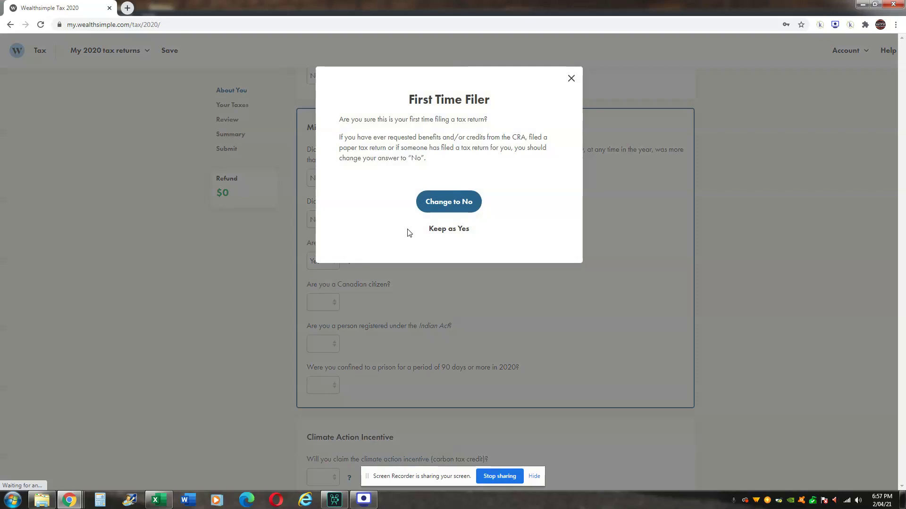
click(448, 229)
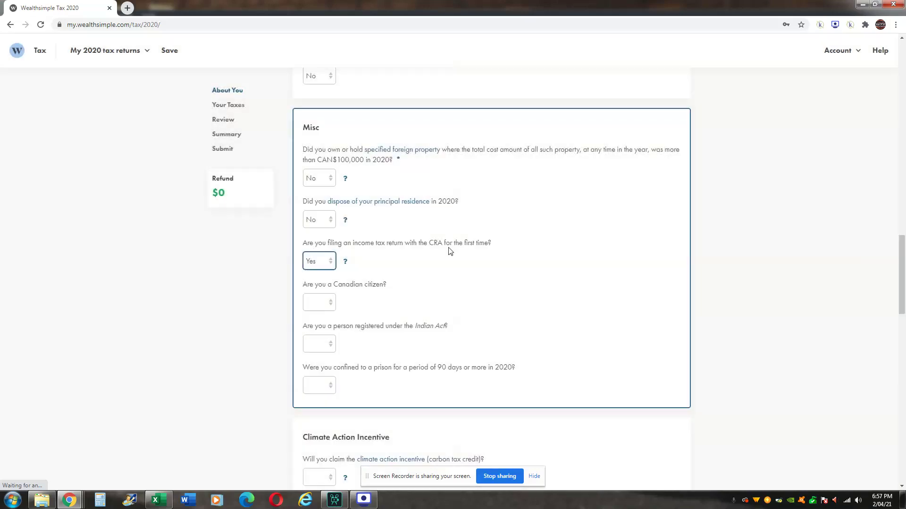
click(321, 263)
click(316, 294)
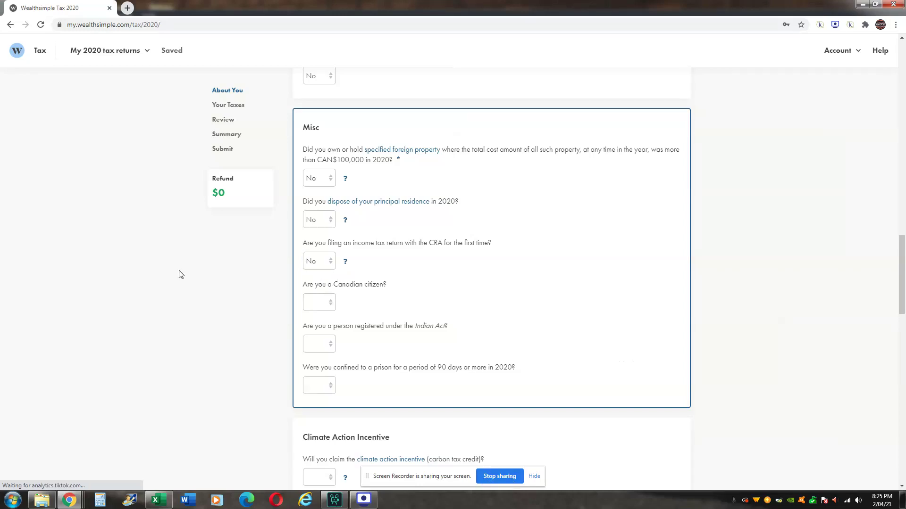
- Answer No to being a Canadian citizen, being registered under the Indian Act, and being confined to a prison for 90 days or more
click(323, 307)
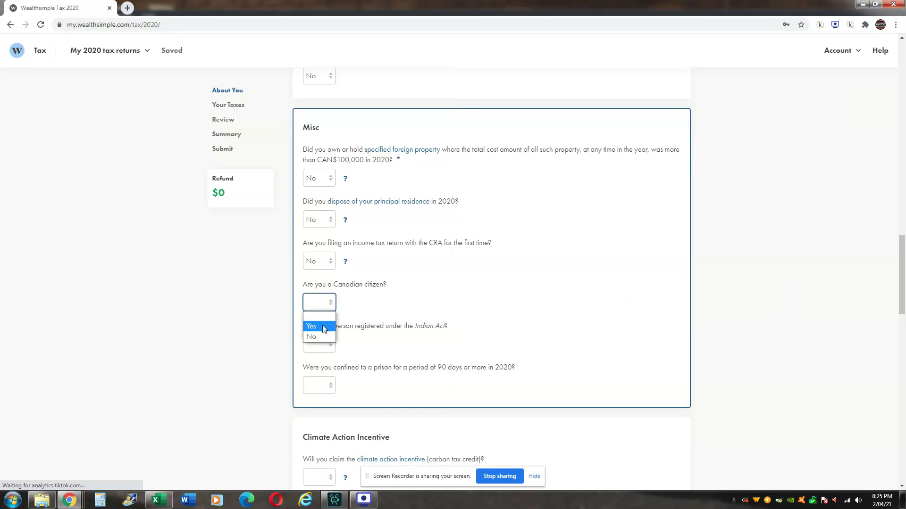
click(322, 337)
click(324, 343)
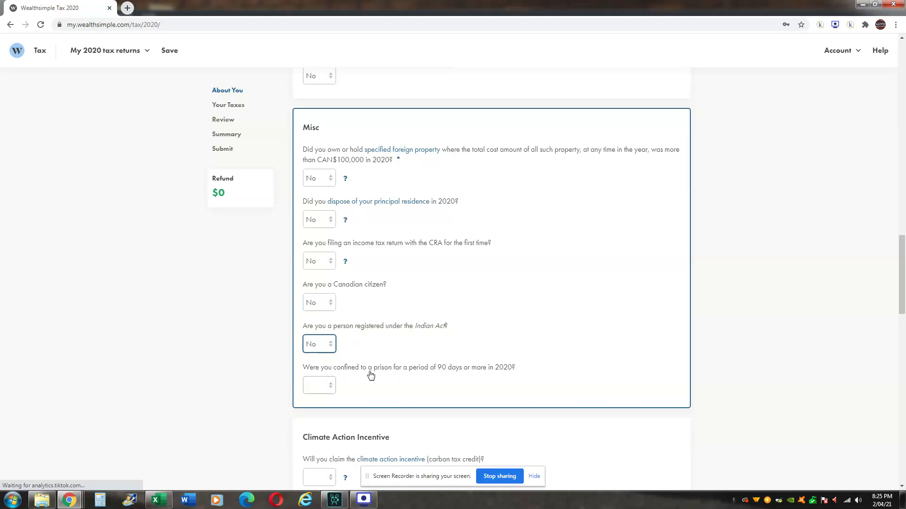
click(315, 385)
click(312, 418)
- Answer Yes to claiming the climate action incentive (carbon tax credit)
drag(902, 268, 904, 313)
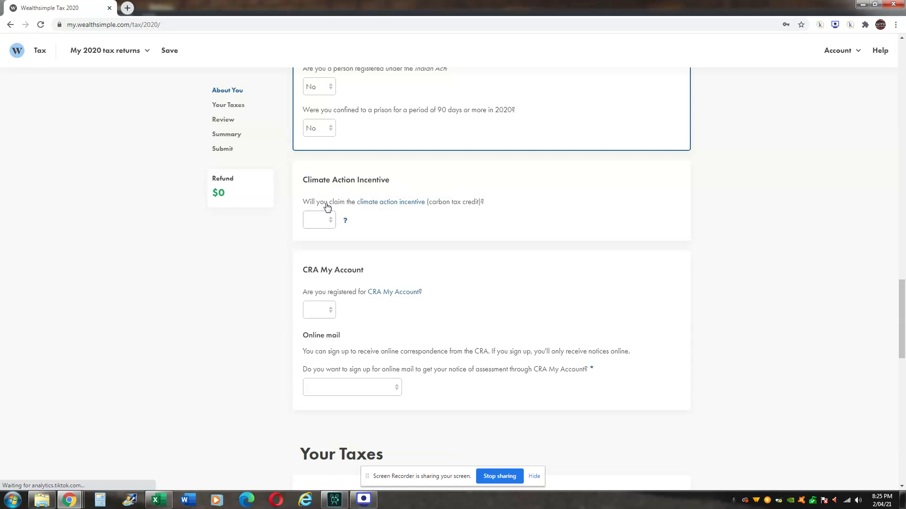
click(319, 221)
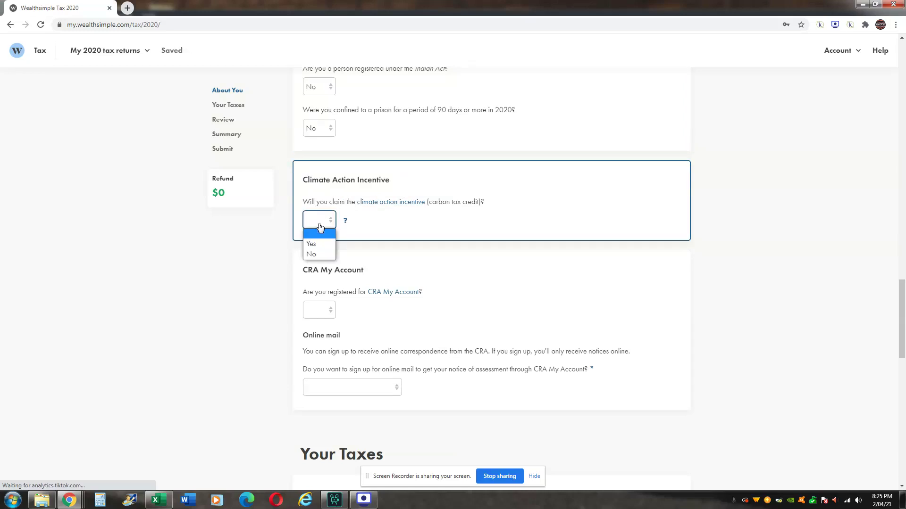
click(313, 244)
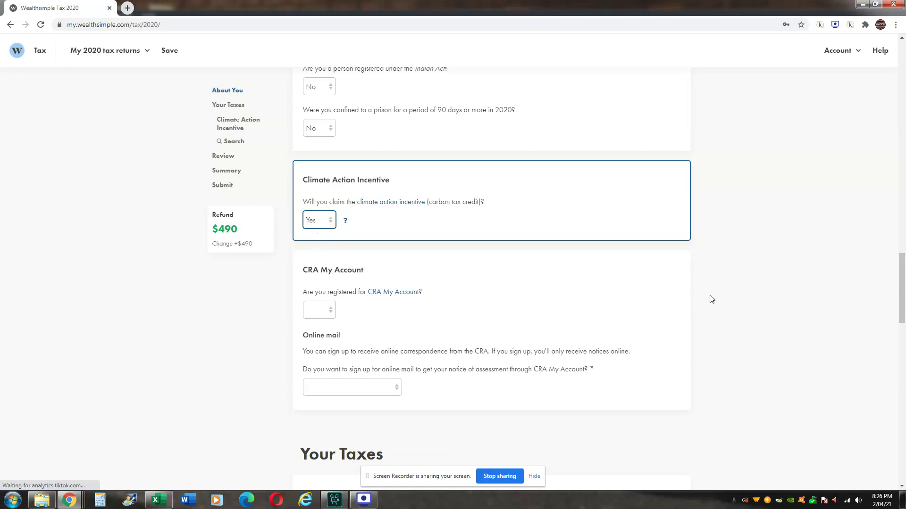
- Answer No to being registered for CRA My Account and choose "No, not yet" for the online mail sign-up
drag(903, 302, 903, 326)
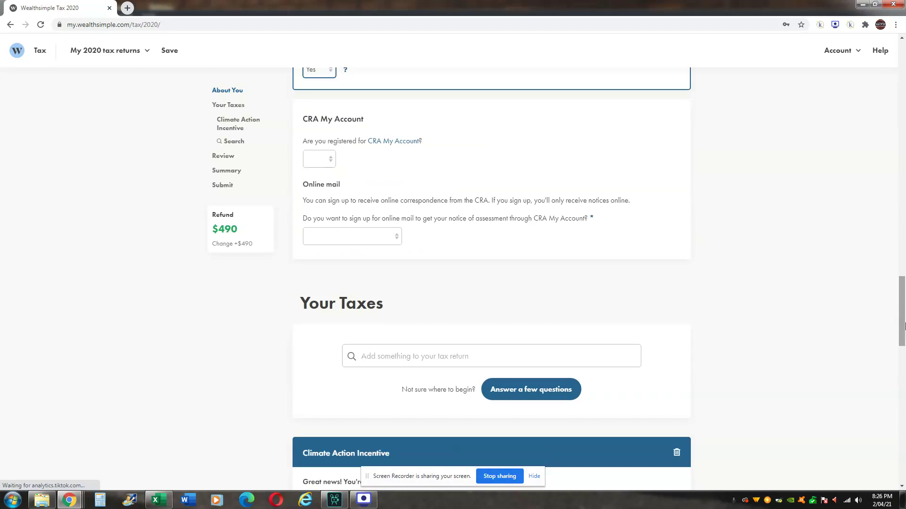
click(323, 164)
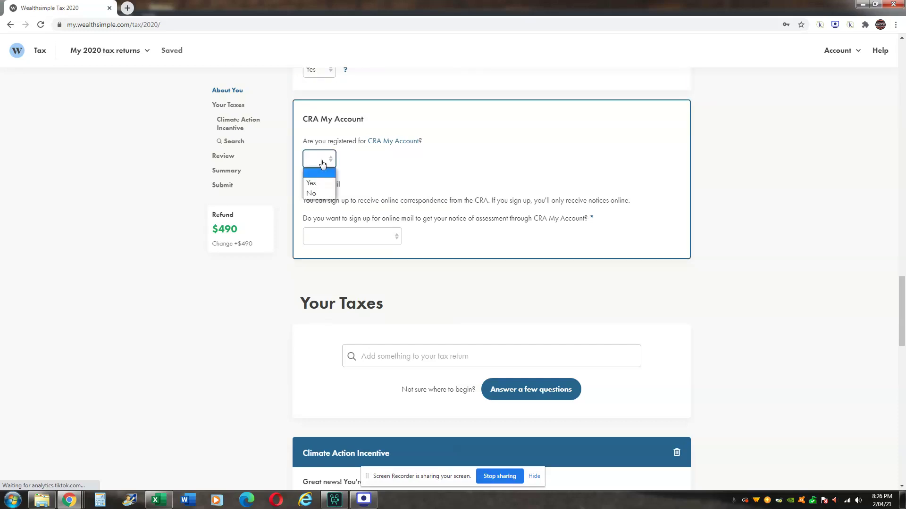
click(318, 194)
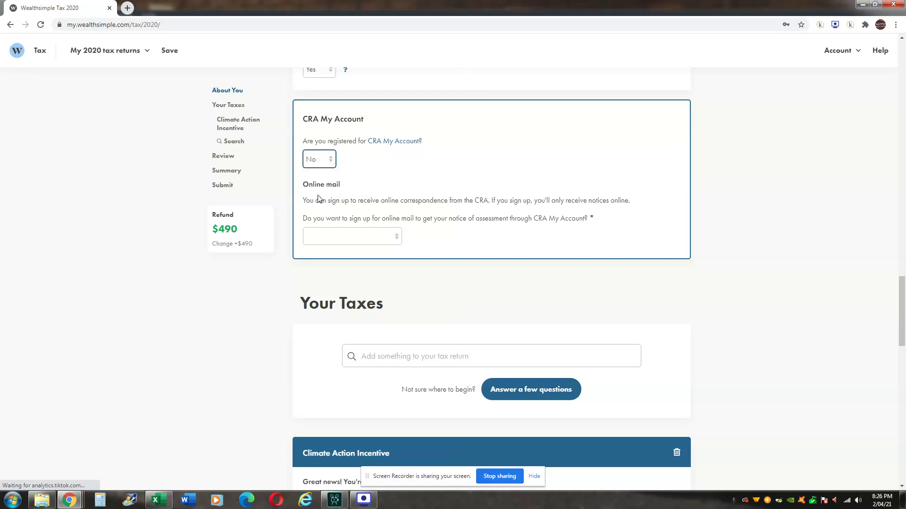
click(329, 241)
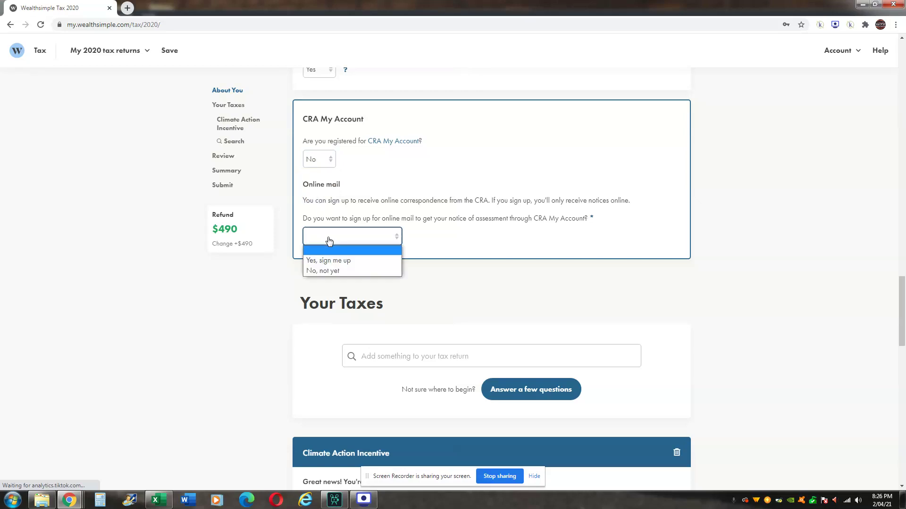
click(330, 270)
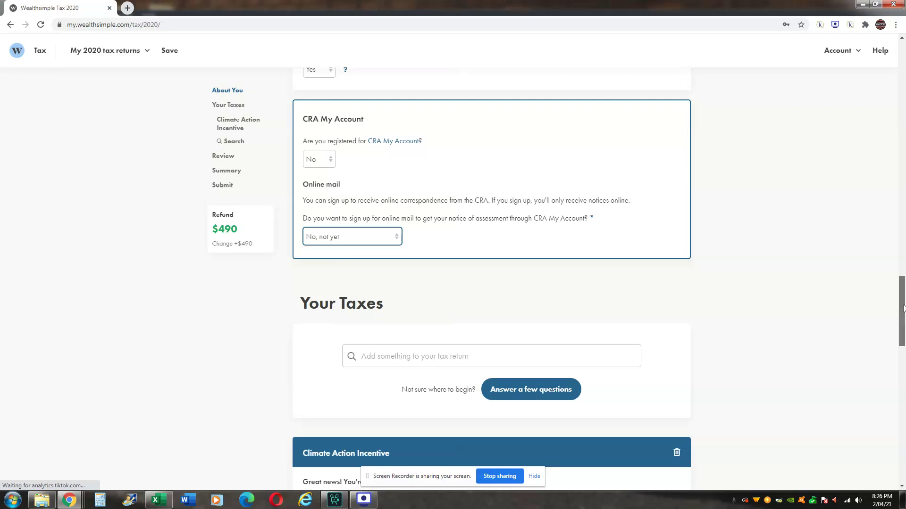
- In the Climate Action Incentive section, confirm the dependant information with "Yes, this is correct" and answer No to living in a small or rural community
drag(901, 312, 902, 313)
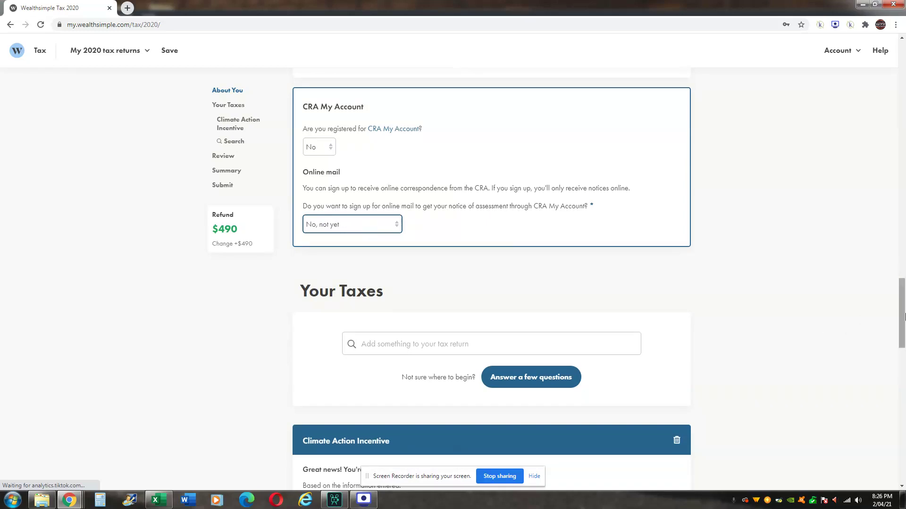
drag(903, 311, 903, 351)
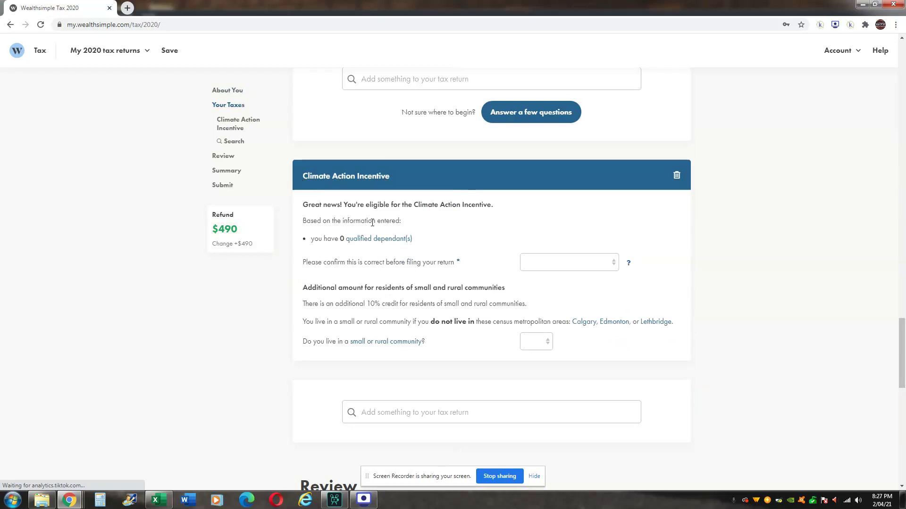
click(550, 268)
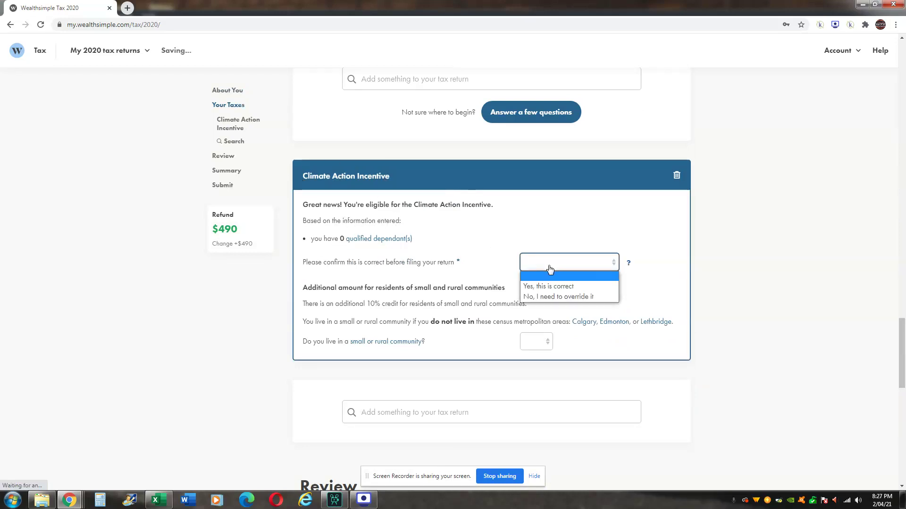
click(533, 288)
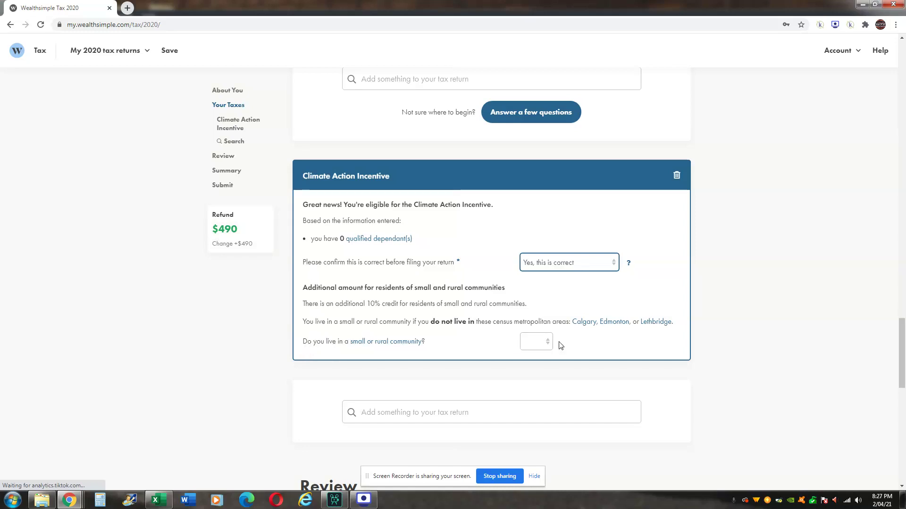
click(536, 342)
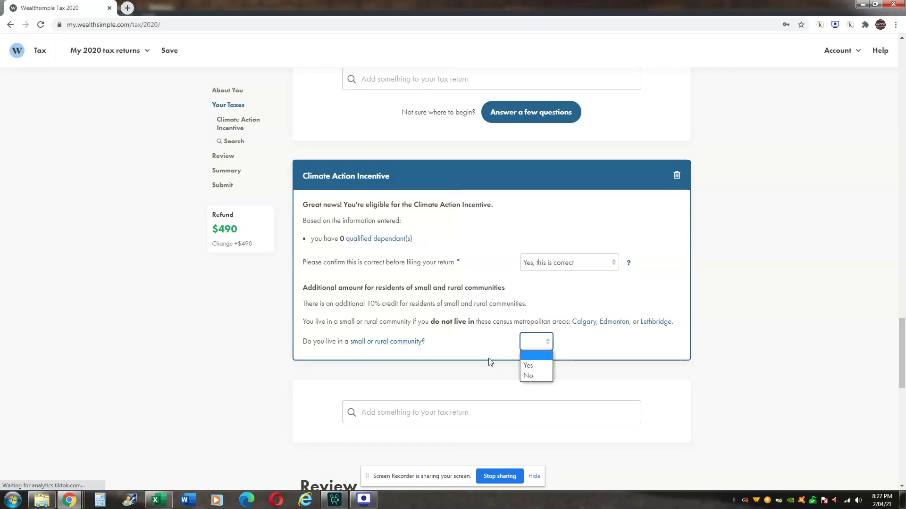
click(530, 375)
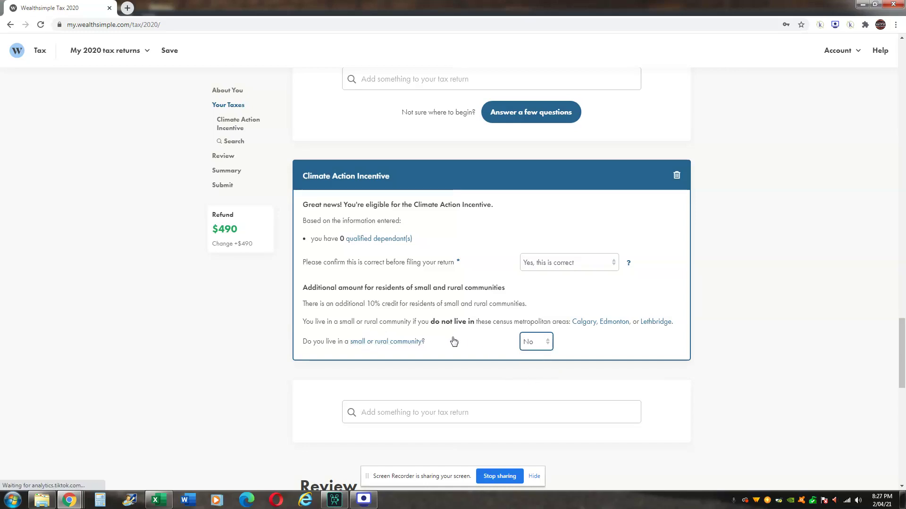
- Check the return for errors and answer No to submitting any prior-year returns today or within the next two days
scroll(459, 337, down, 4)
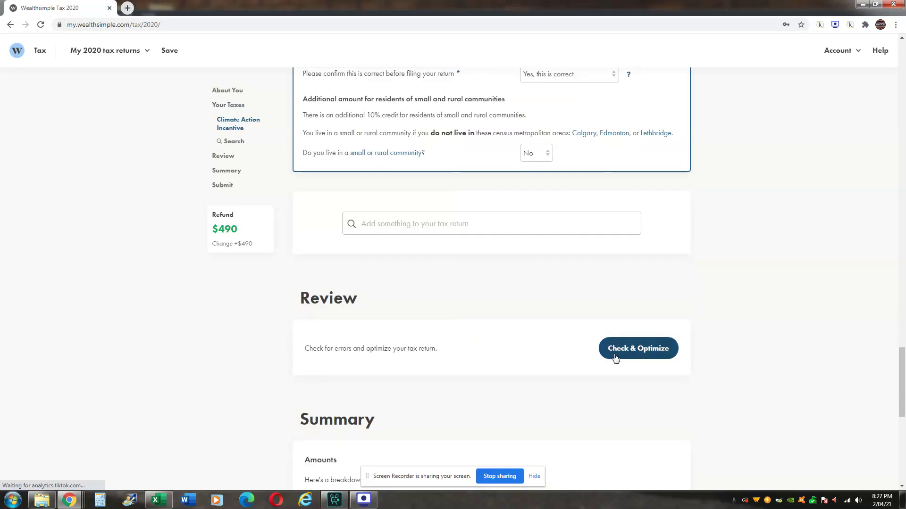
click(630, 351)
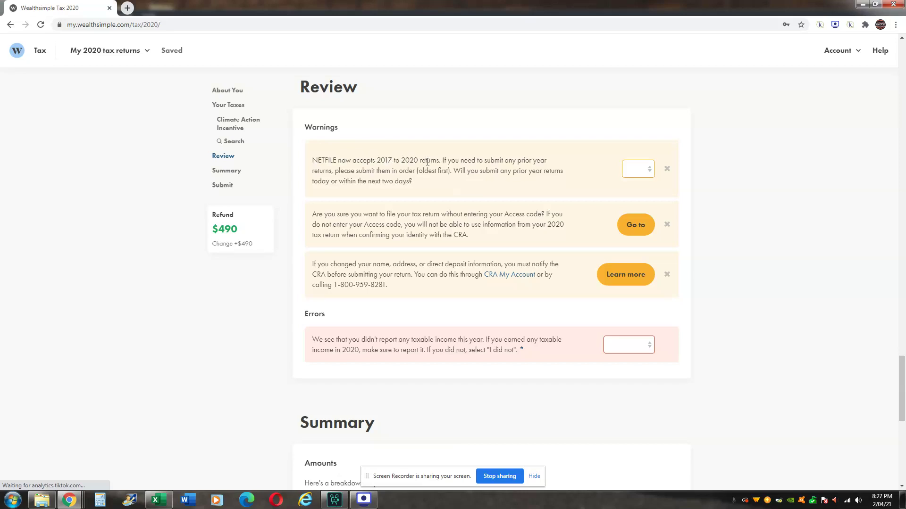
click(626, 175)
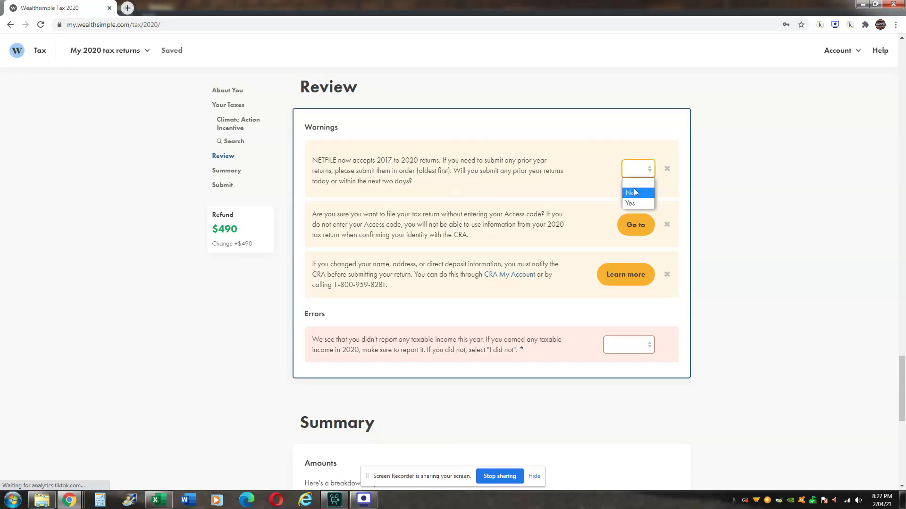
click(634, 192)
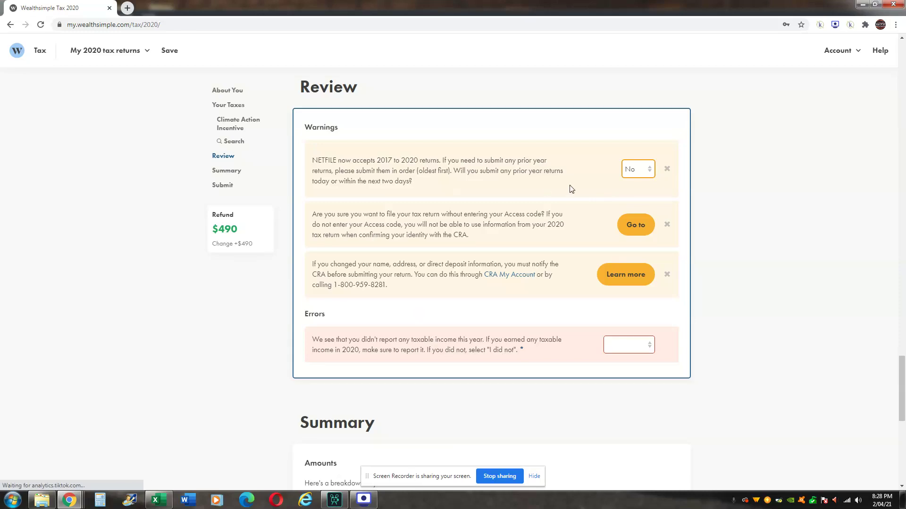
- Add an Employment Income — T4 section to the tax return
scroll(572, 188, down, 3)
scroll(572, 188, down, 4)
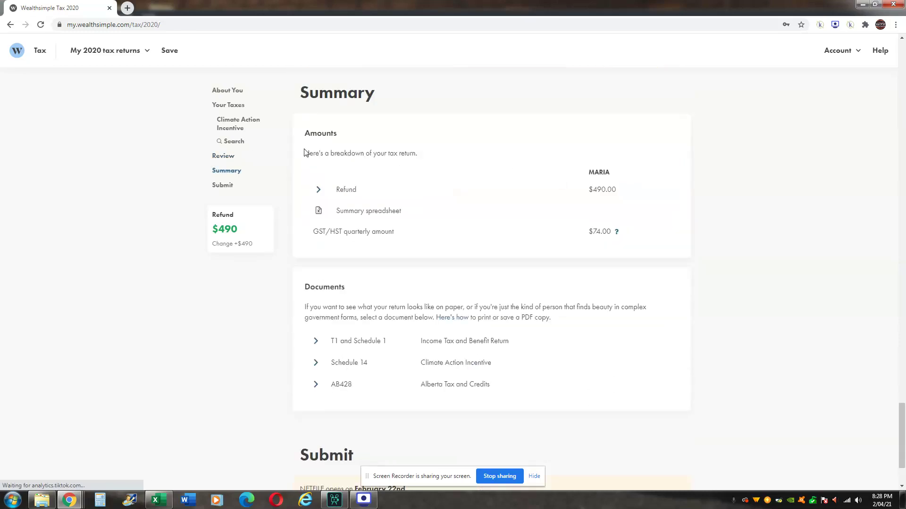
scroll(264, 144, down, 2)
click(231, 141)
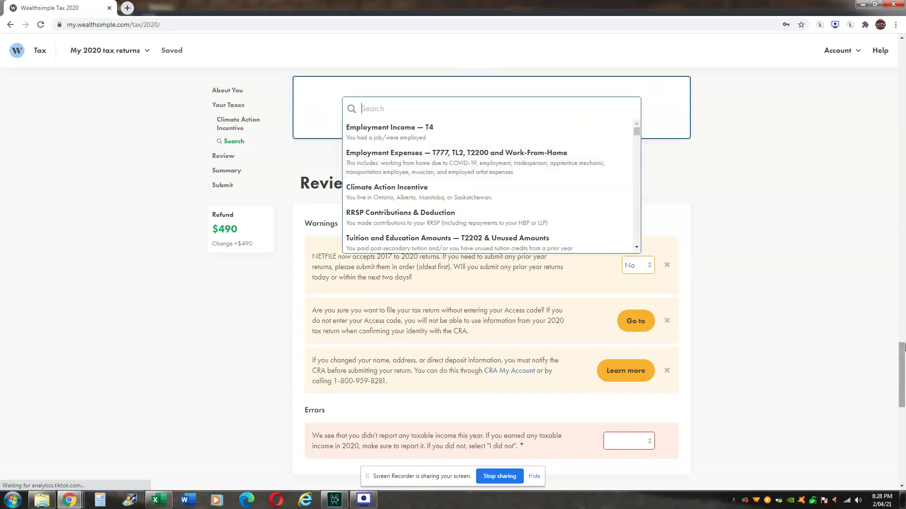
click(871, 344)
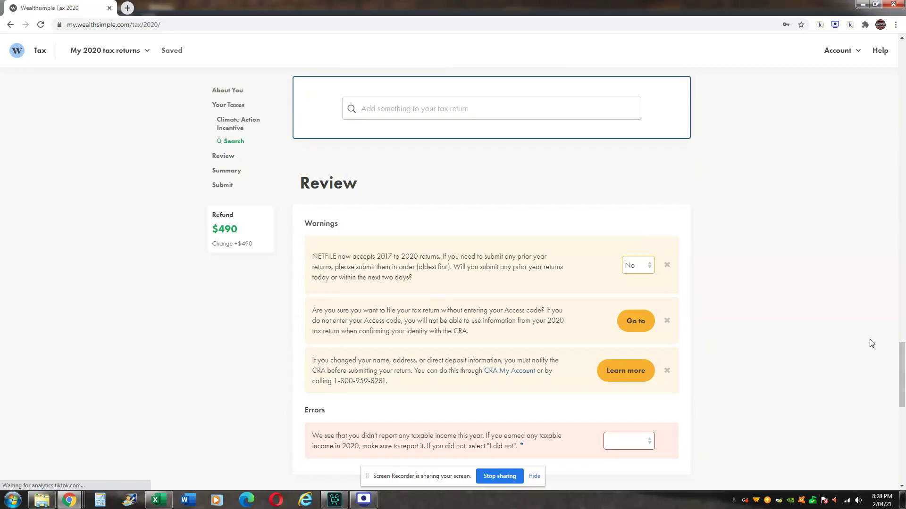
click(417, 117)
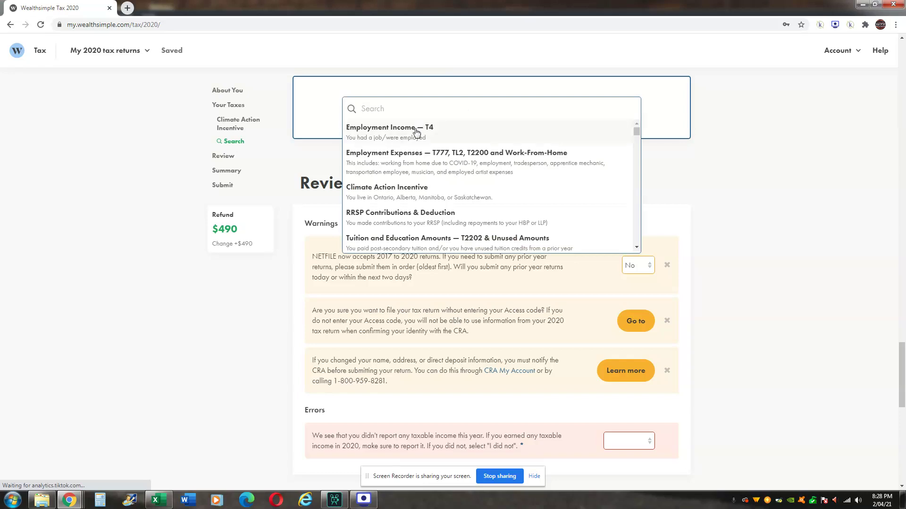
click(357, 135)
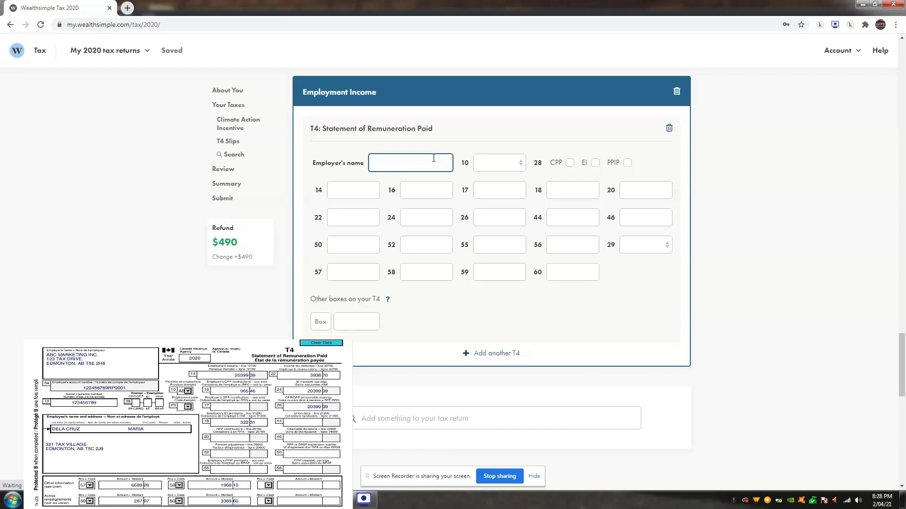
- Enter ABC MARKETING INC. as the T4 employer's name and choose AB for box 10
text(ABC MARKETING INC.)
click(492, 165)
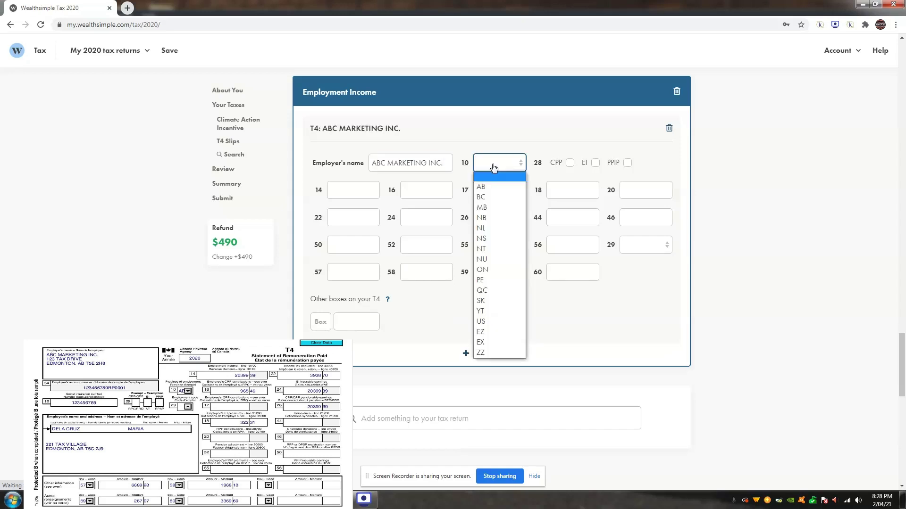
click(485, 186)
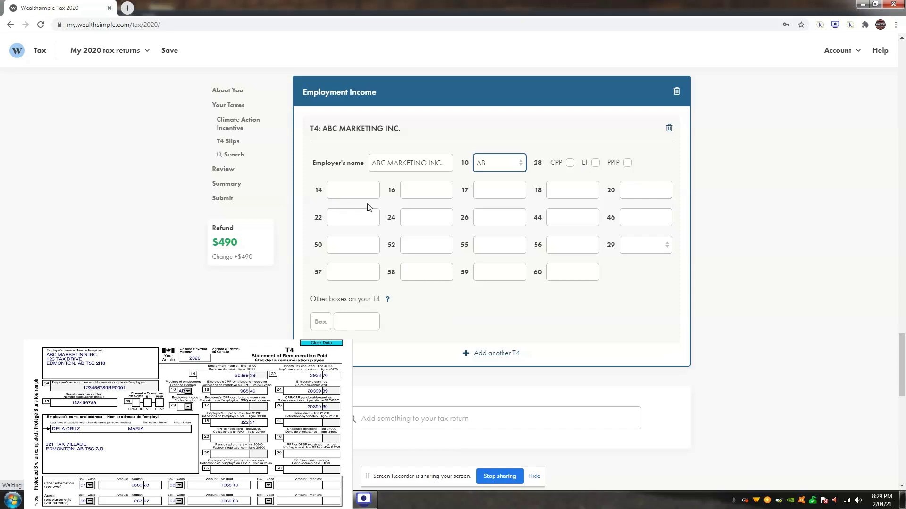
- Fill in the T4 slip with 20,399.39 in box 14, 965.46 in box 16 and 322.31 in box 18
click(358, 195)
text(39)
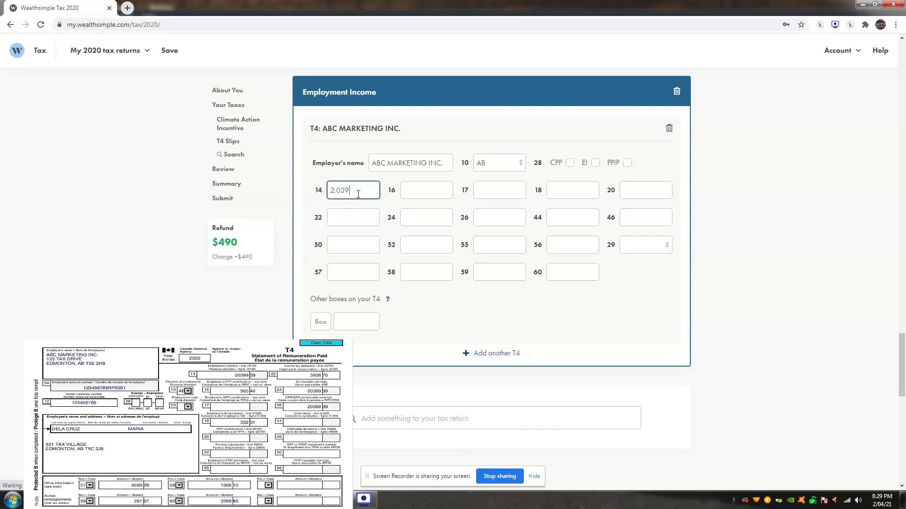
text(9.39)
click(406, 195)
text(965)
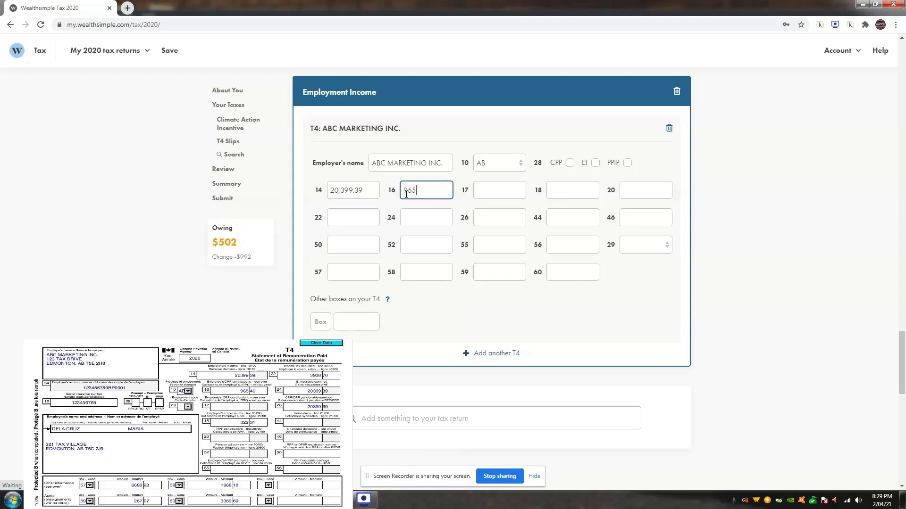
text(.46)
click(571, 196)
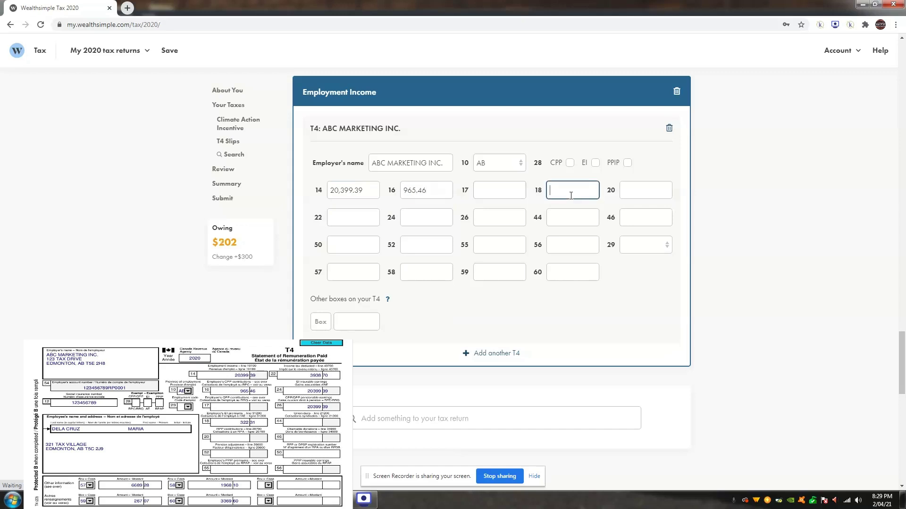
text(322.31)
- Enter 3,938.70 in T4 box 22 and 20,399.39 in both box 24 and box 26
click(362, 219)
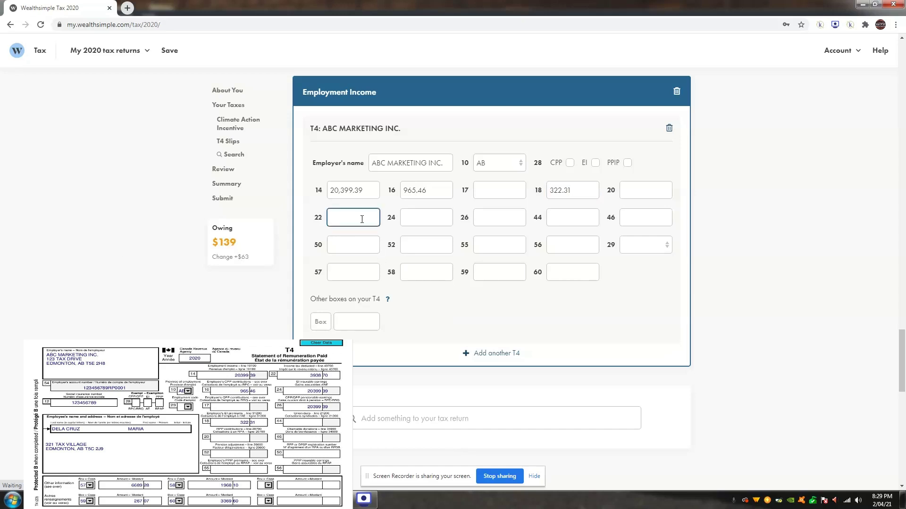
text(3,938.70)
click(424, 218)
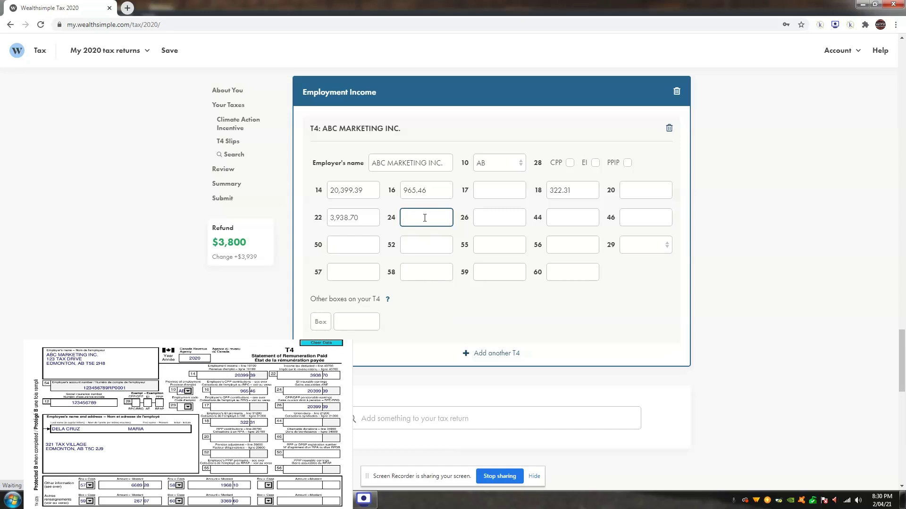
text(20,399.39)
key(Tab)
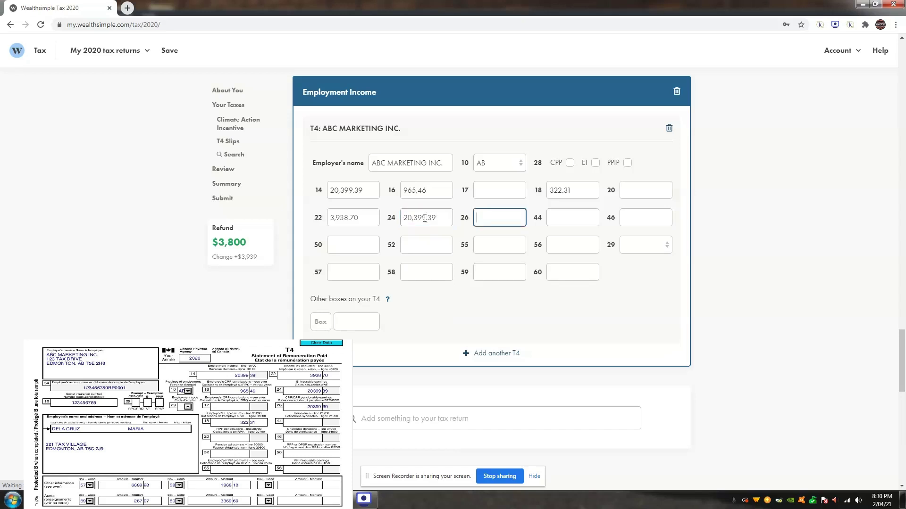
text(20,399.39)
click(483, 244)
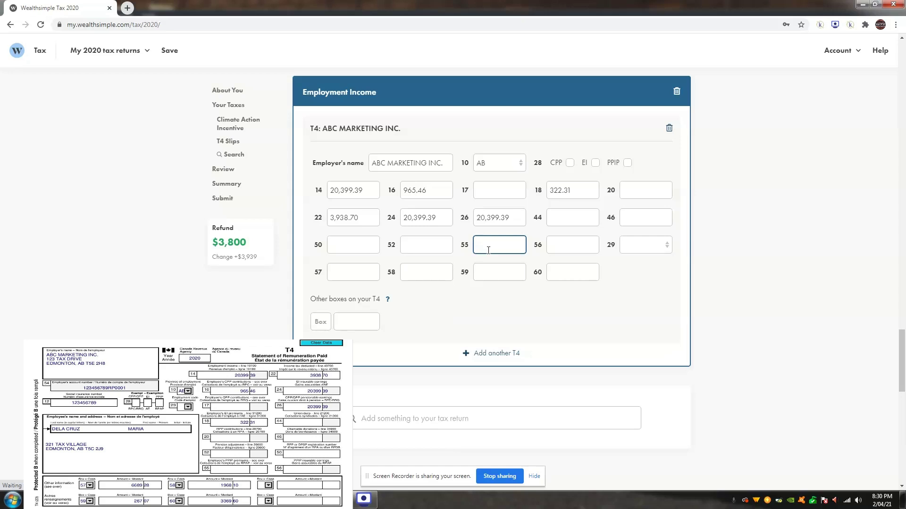
- Enter 6,689.28 in T4 box 57, 1,968.10 in box 58, 267.07 in box 59 and 3,369.60 in box 60
click(348, 276)
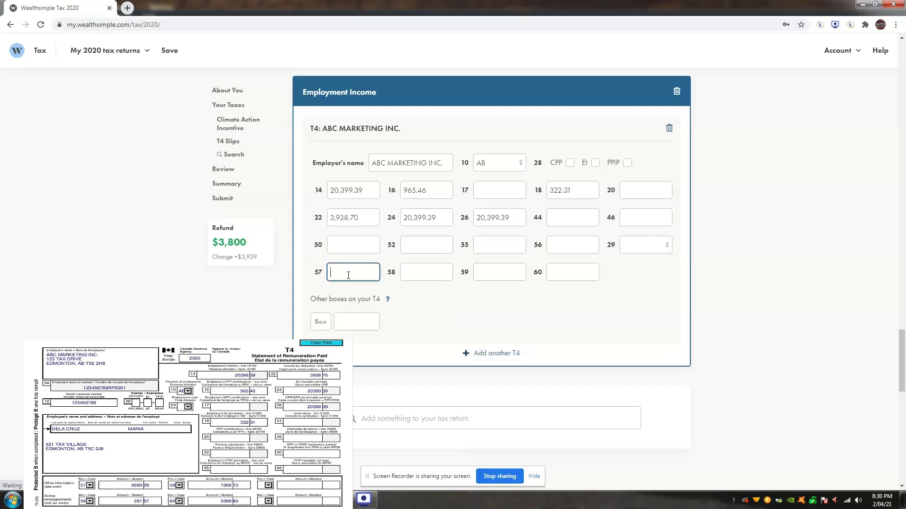
text(6,689.28)
key(Tab)
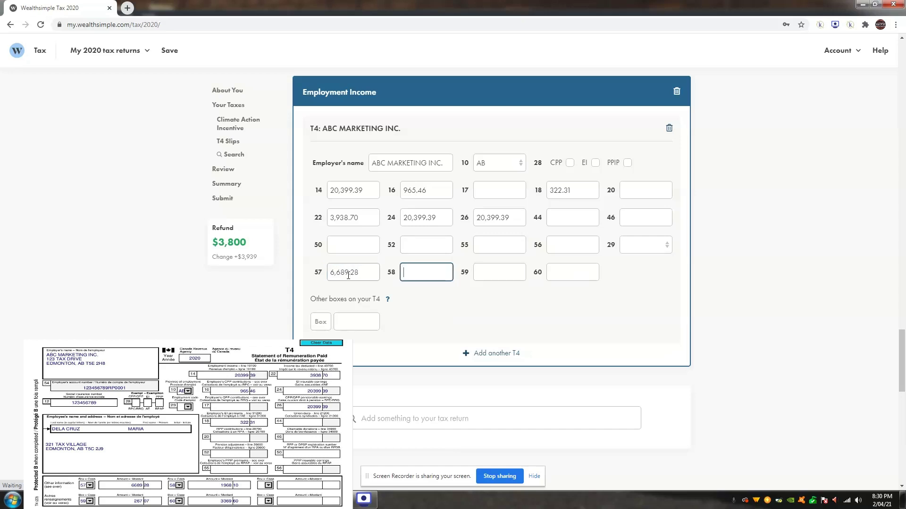
text(1,968.10)
key(Tab)
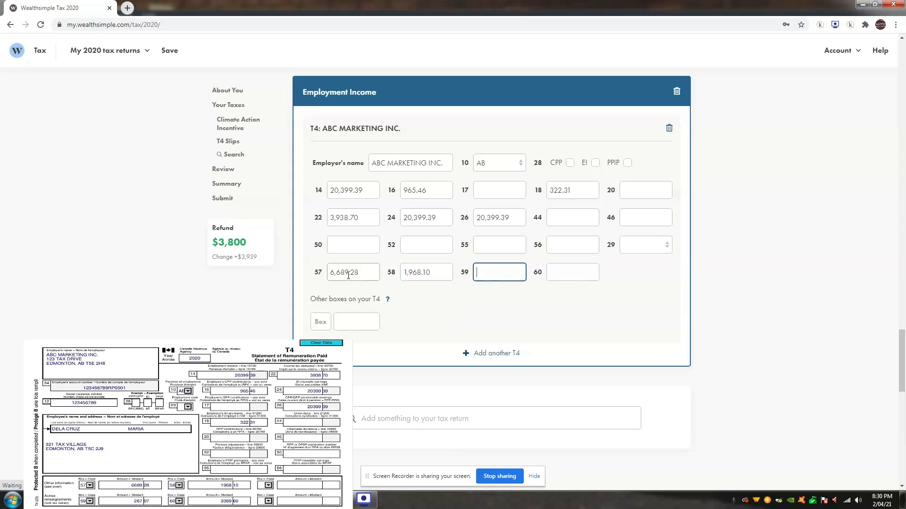
text(267.07)
key(Tab)
text(3369)
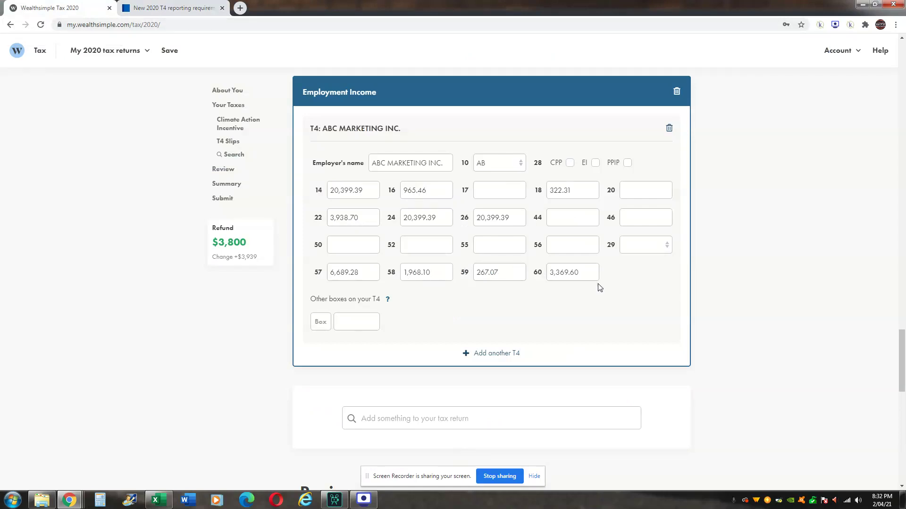
- Run the return check again and apply the suggestion for the Canada workers benefit
scroll(823, 370, down, 3)
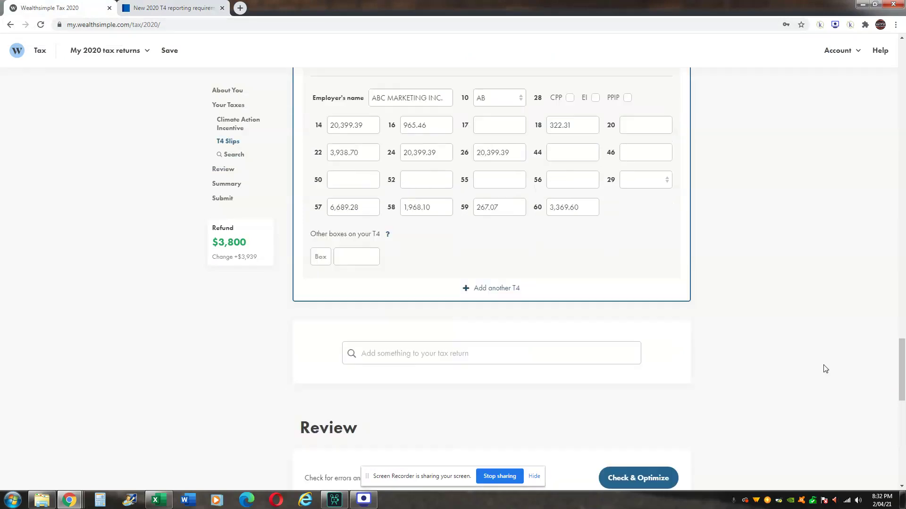
click(663, 404)
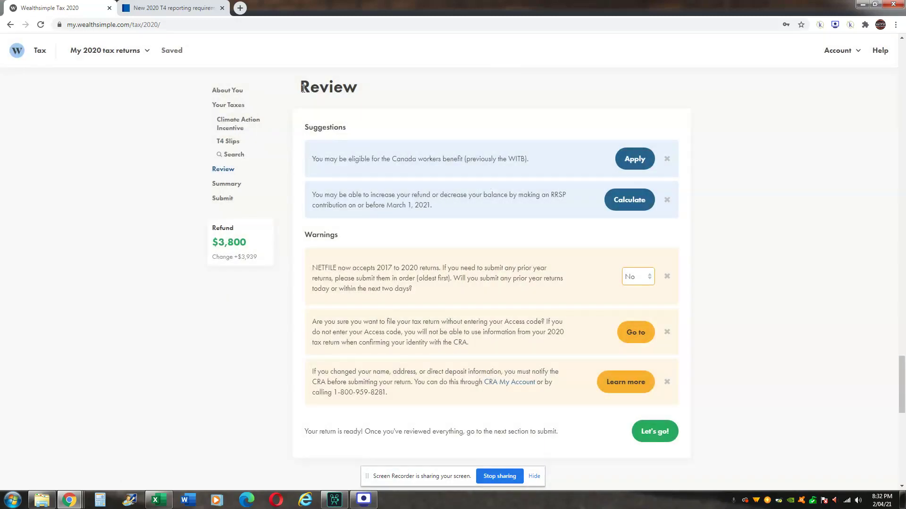
scroll(513, 150, up, 2)
scroll(513, 151, up, 3)
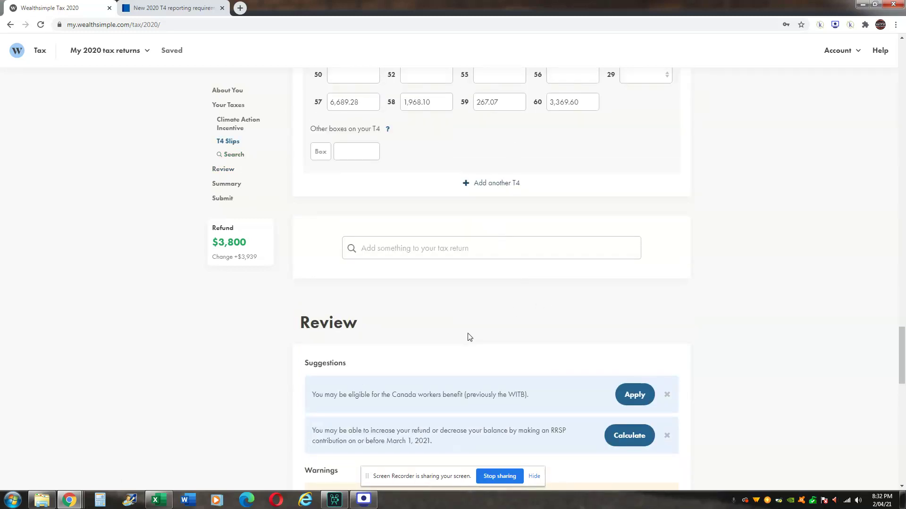
scroll(361, 314, down, 1)
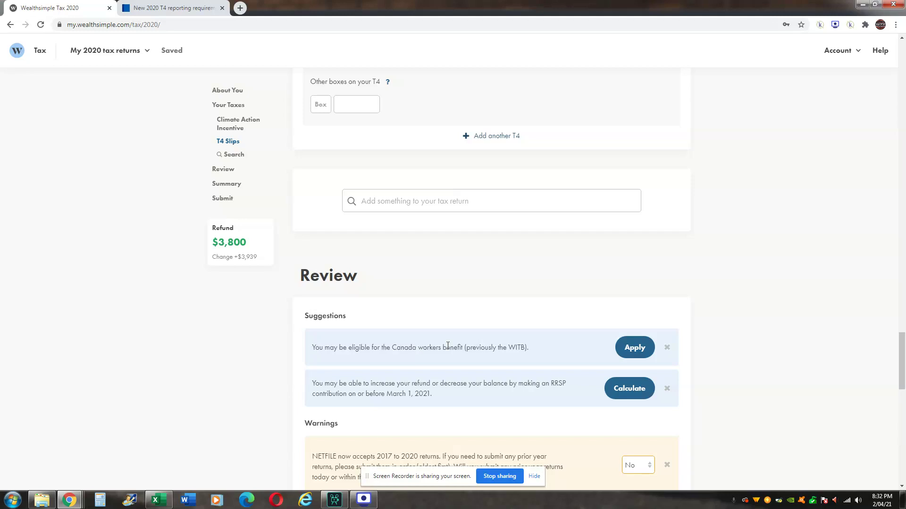
click(634, 351)
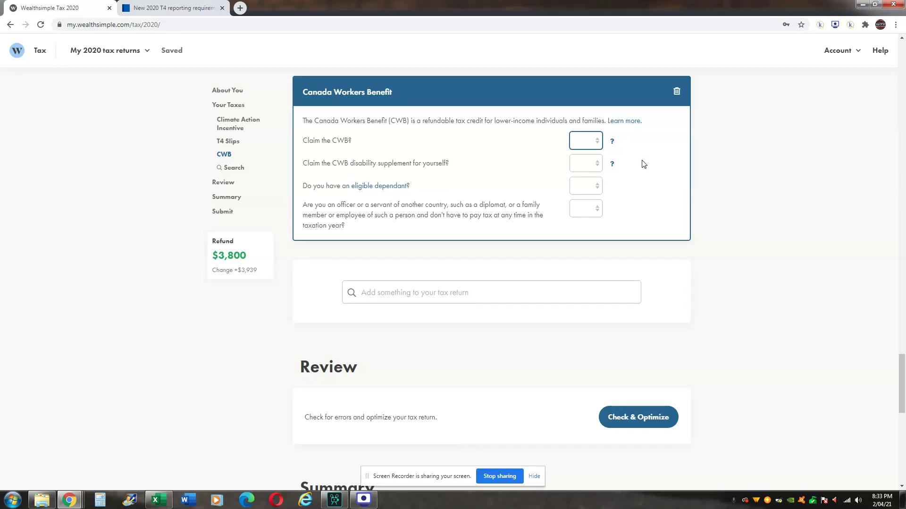
- Answer Yes to claiming the CWB and No to the disability supplement, eligible dependant and foreign officer or servant questions
click(581, 140)
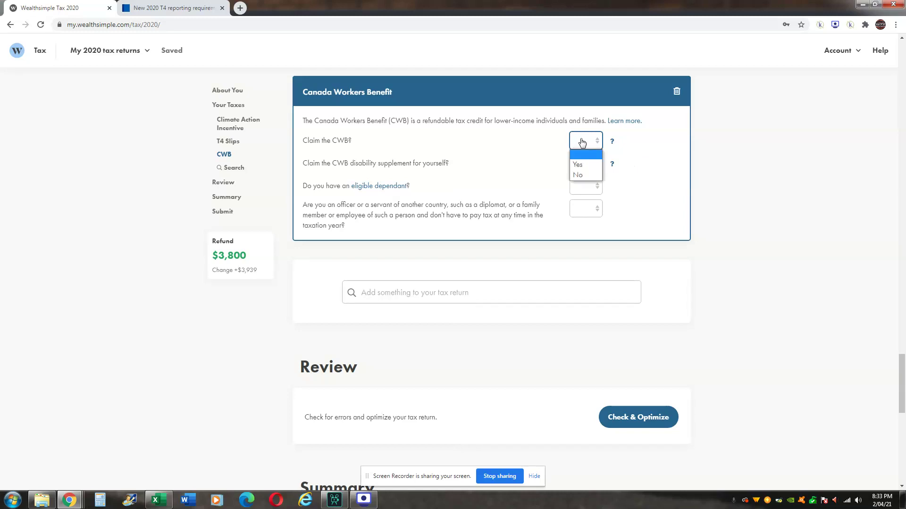
click(583, 164)
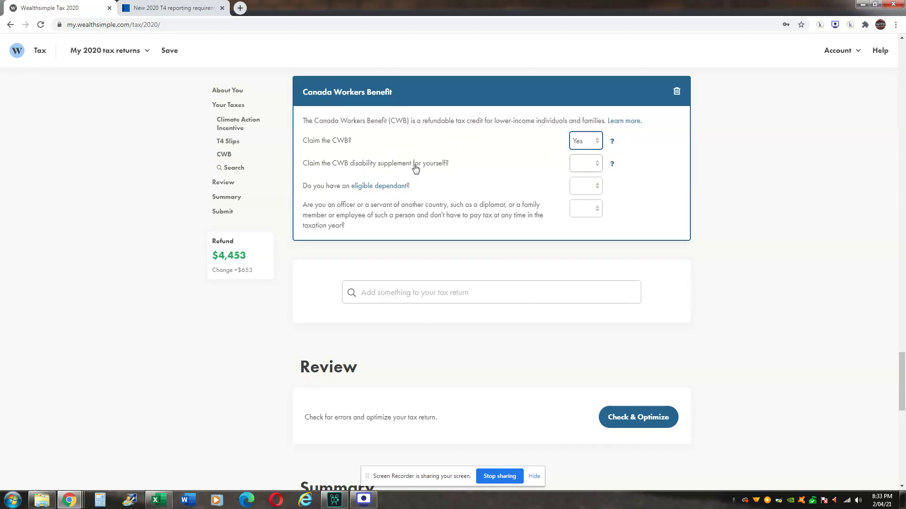
click(580, 163)
click(581, 197)
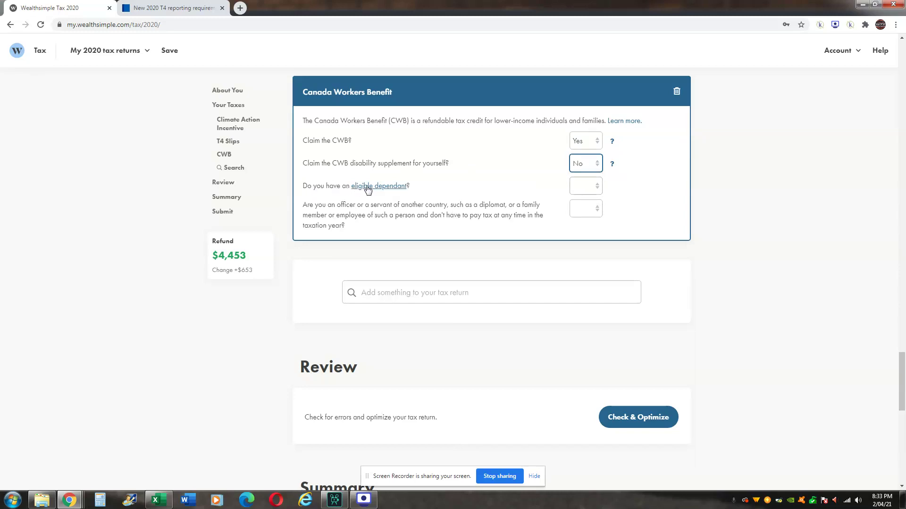
click(580, 194)
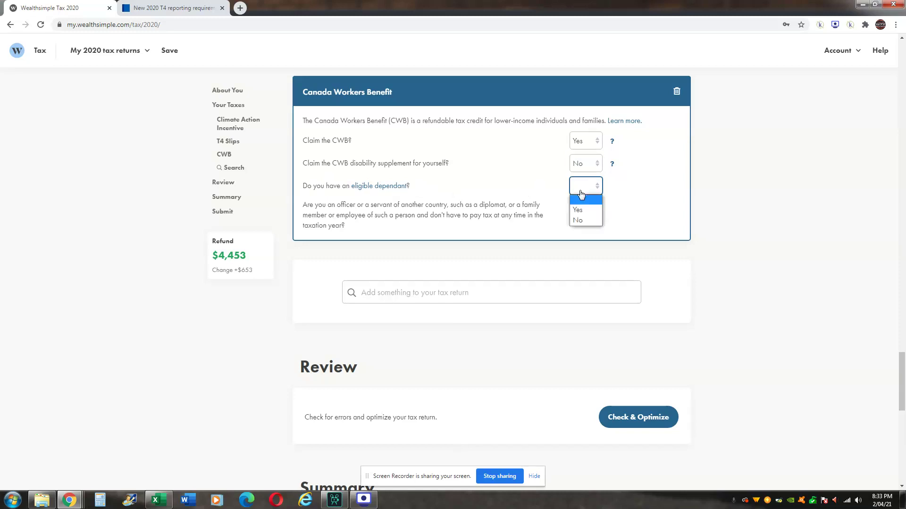
click(580, 219)
click(583, 208)
click(584, 242)
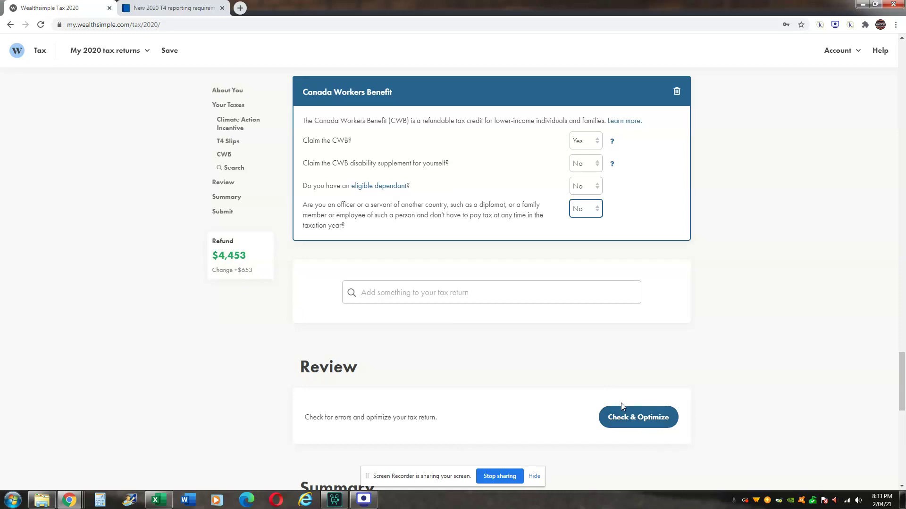
- Check and optimize the return once more and review the remaining suggestions
click(632, 418)
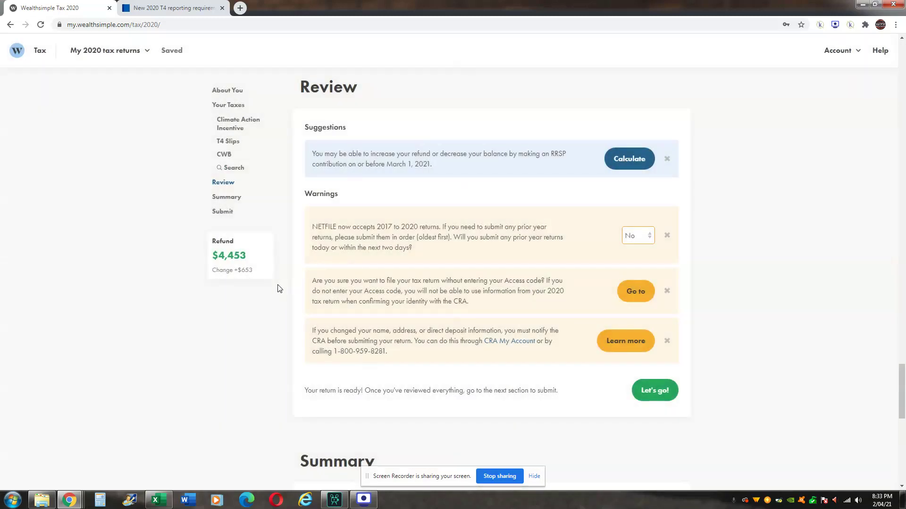
drag(302, 130, 349, 129)
click(369, 128)
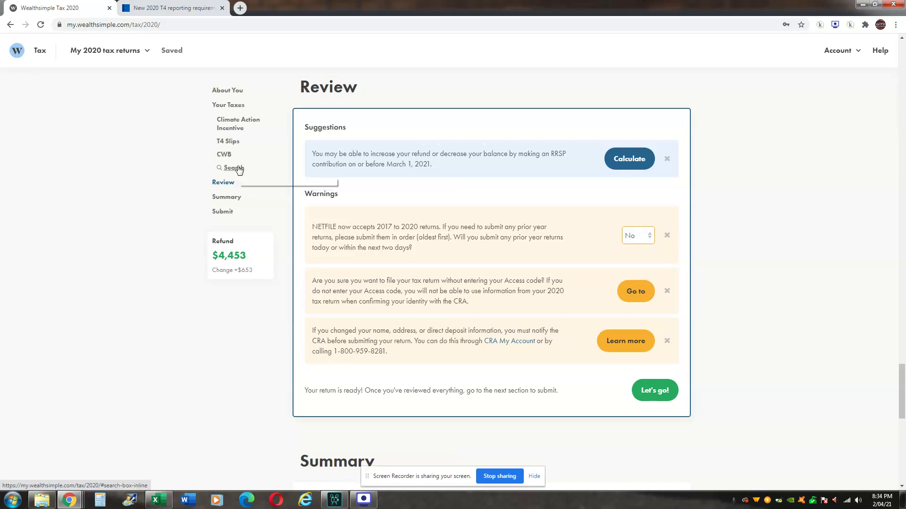
- Search for "RRSP CO" and add the RRSP Contributions & Deduction section to the tax return
click(234, 168)
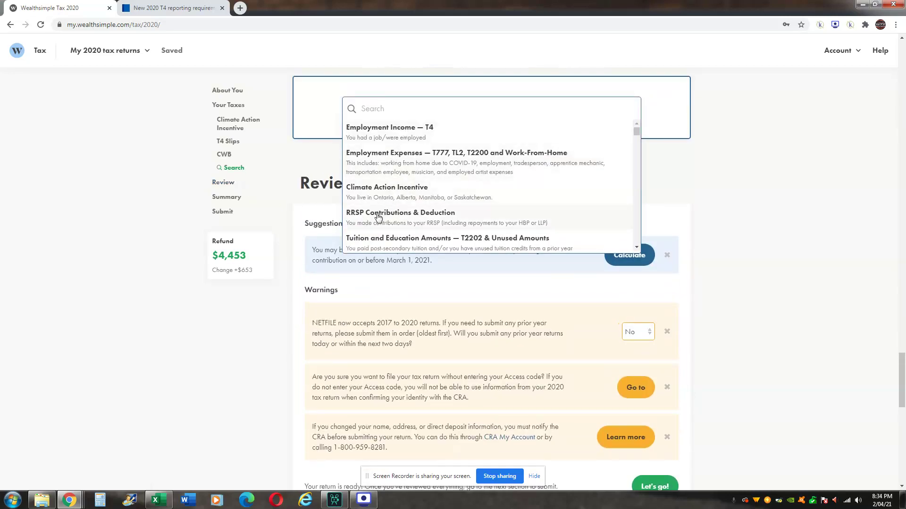
text(RRSP CO)
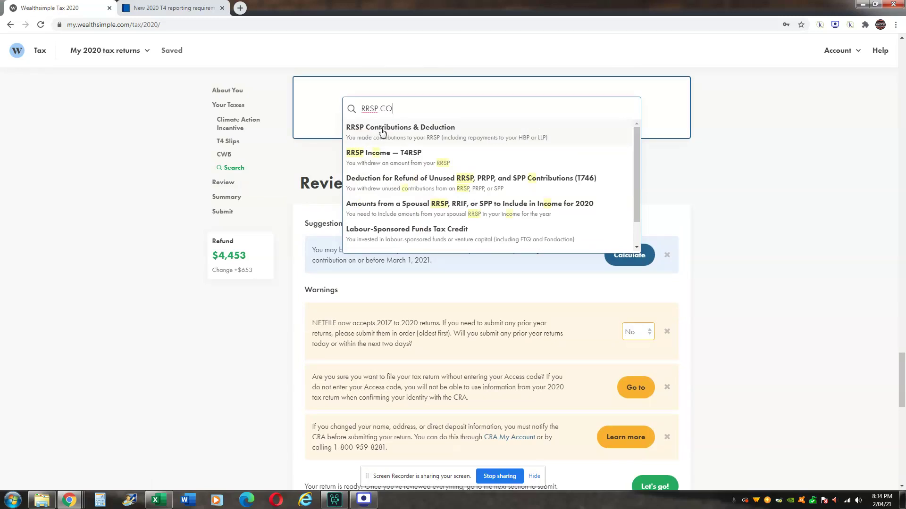
click(383, 133)
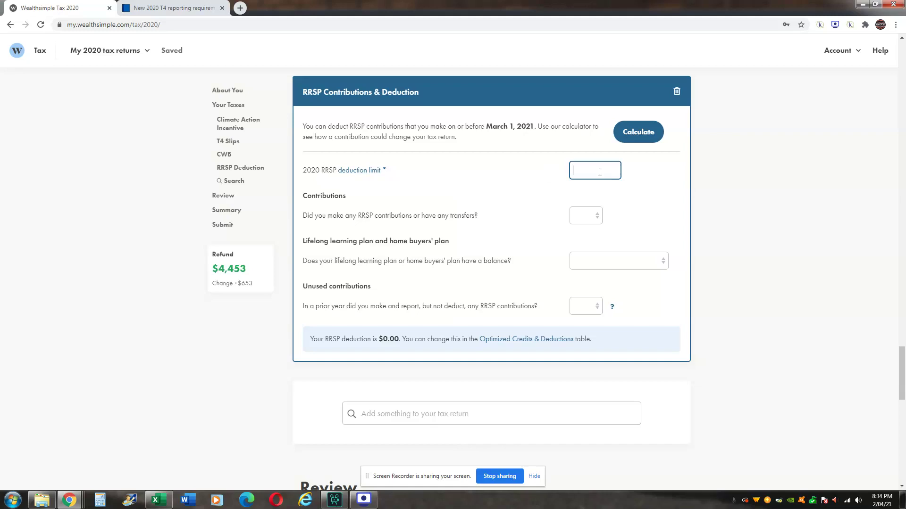
- Set the 2020 RRSP deduction limit to 20,000.00 and answer Yes to having made RRSP contributions or transfers
text(200000)
click(581, 215)
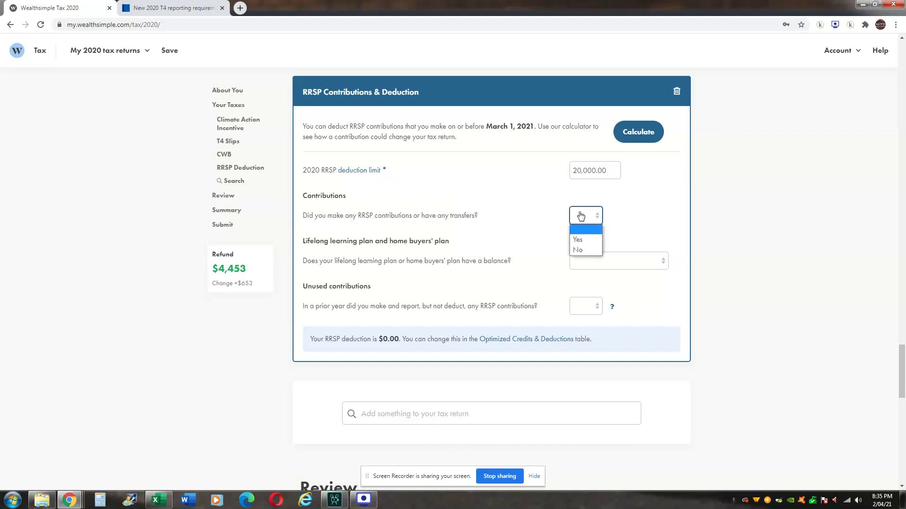
click(579, 240)
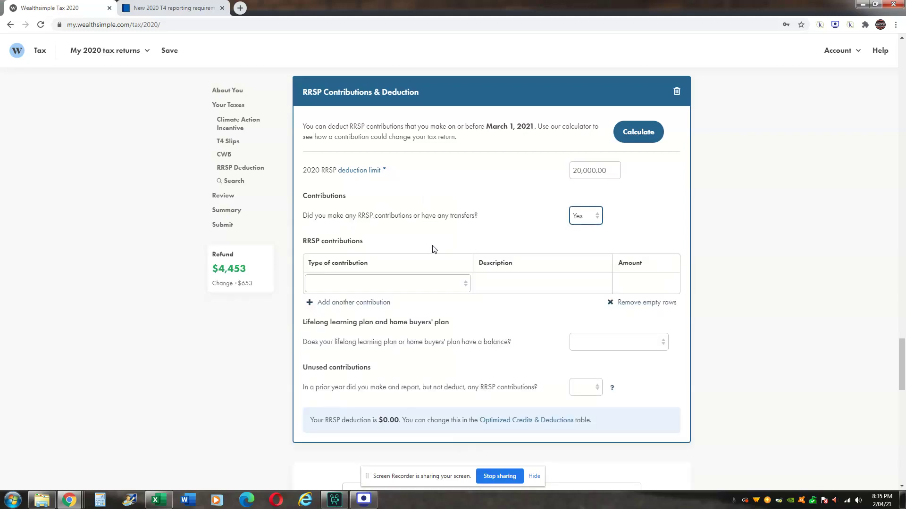
- Examine the contribution types, description and amount fields of the RRSP contributions table
click(392, 284)
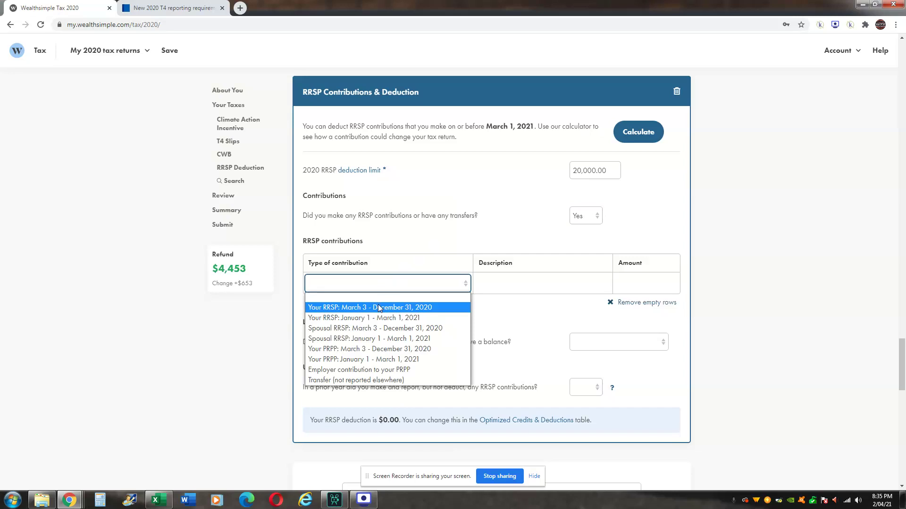
click(641, 282)
click(513, 284)
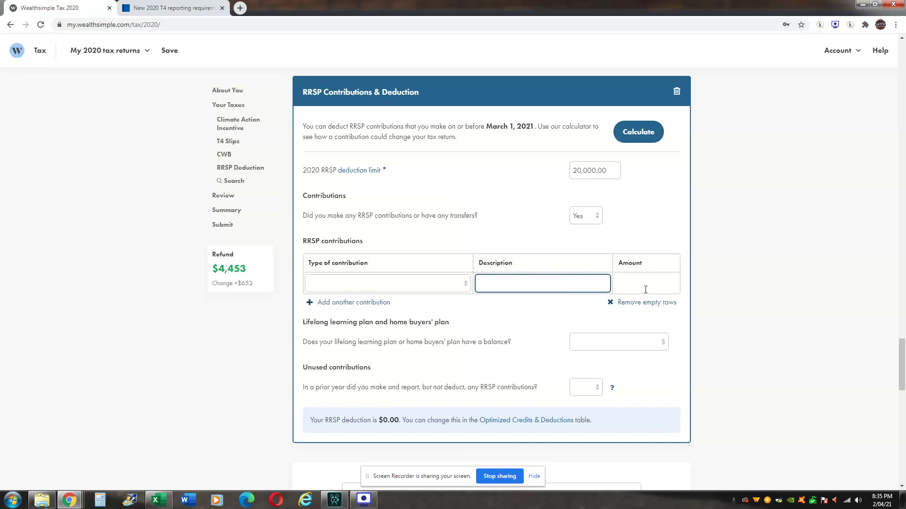
click(384, 285)
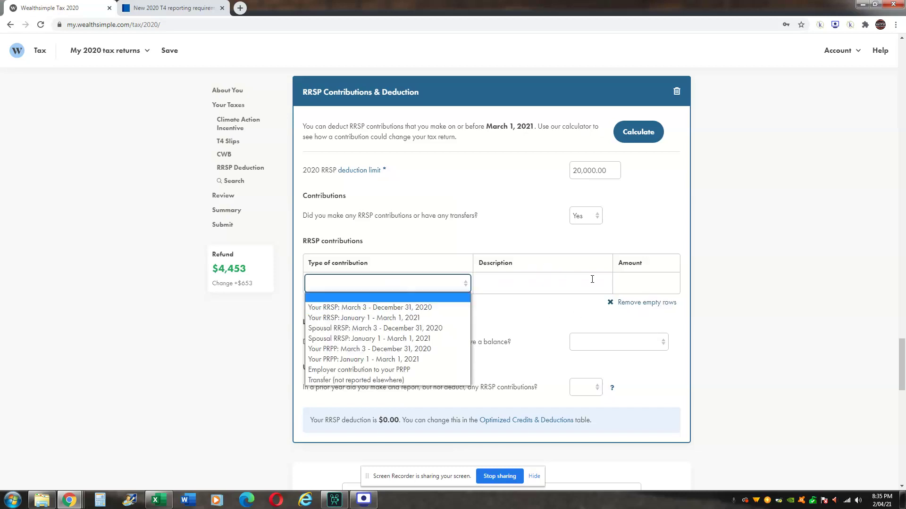
click(650, 288)
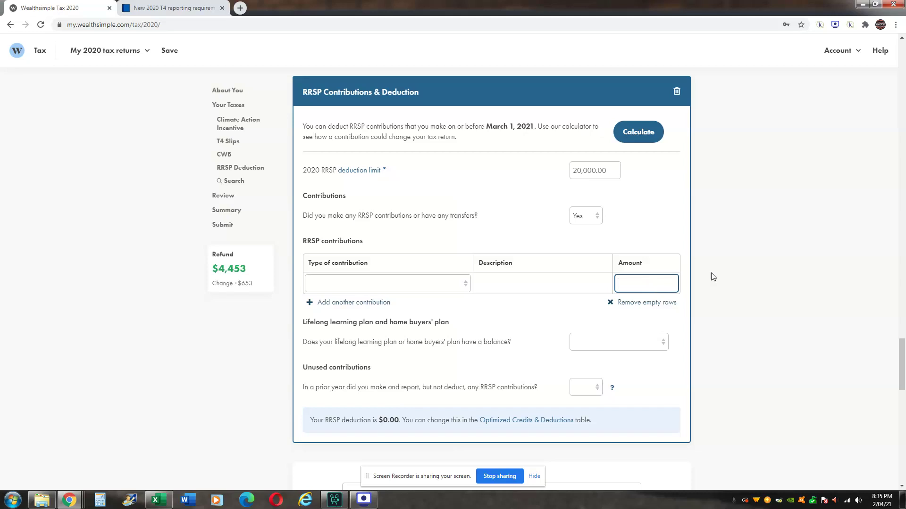
click(742, 273)
- Delete the RRSP Contributions & Deduction section and check and optimize the return again
click(676, 91)
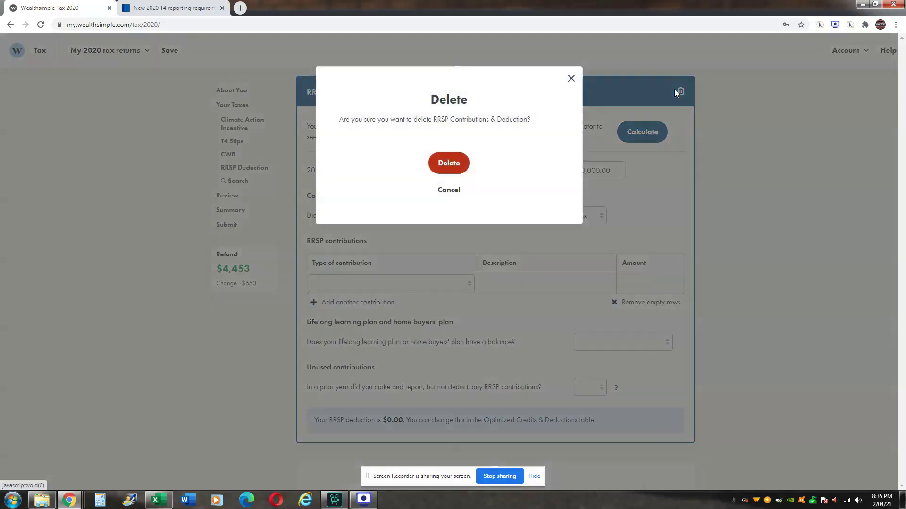
click(447, 169)
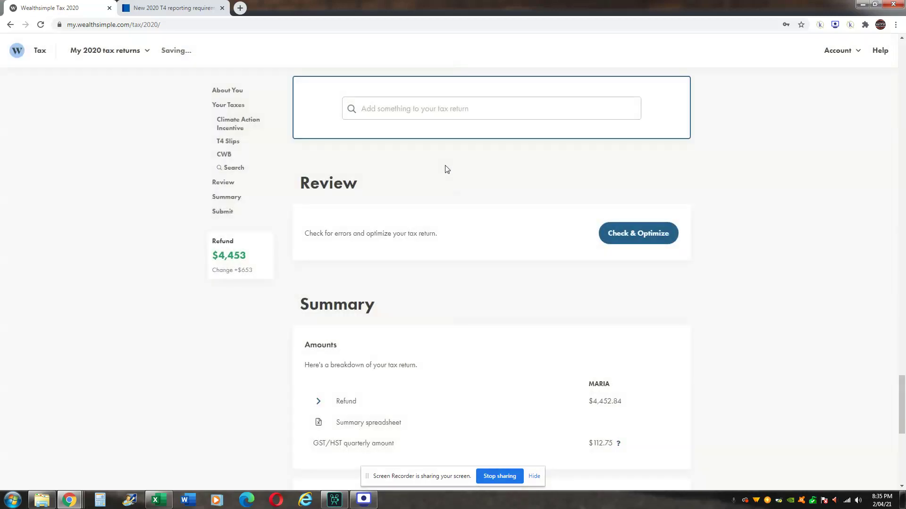
click(614, 238)
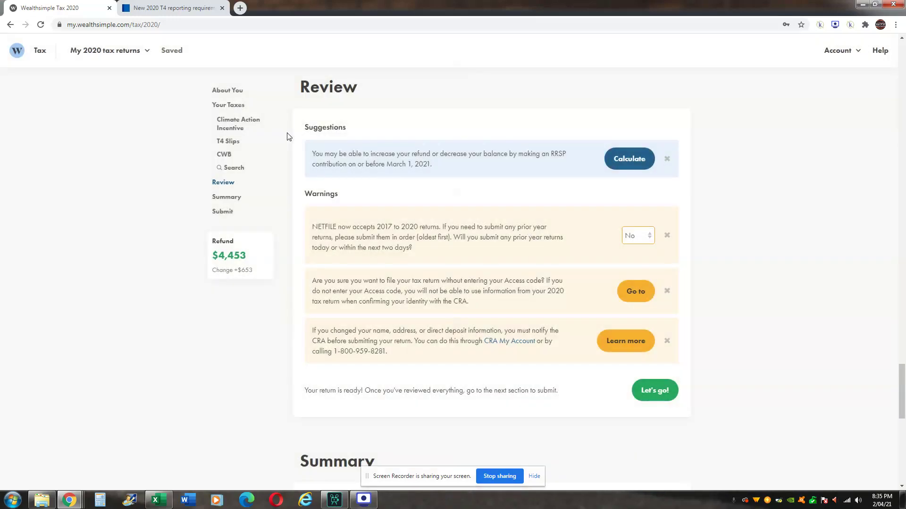
- Search for "CERB" and add the Pension, Retirement, Annuity, and Other Income — T4A section to inspect its slip boxes
click(237, 169)
text(CERB)
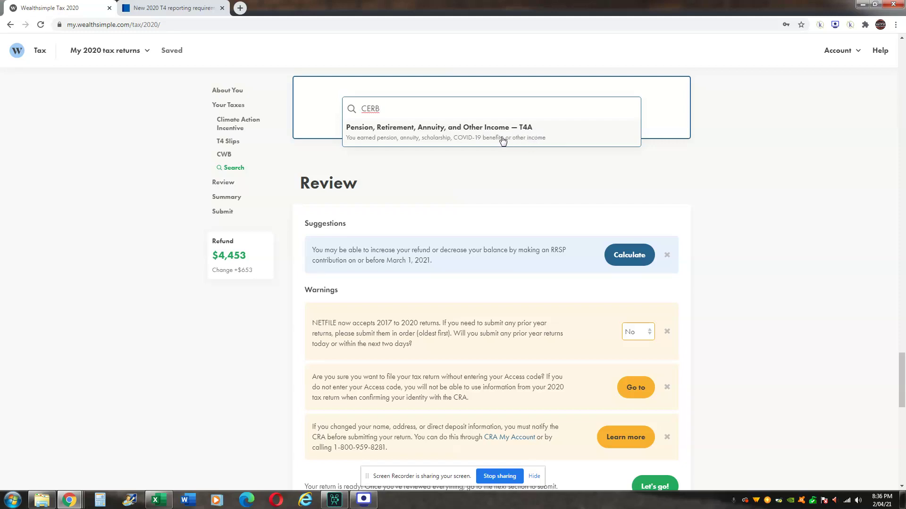
click(386, 134)
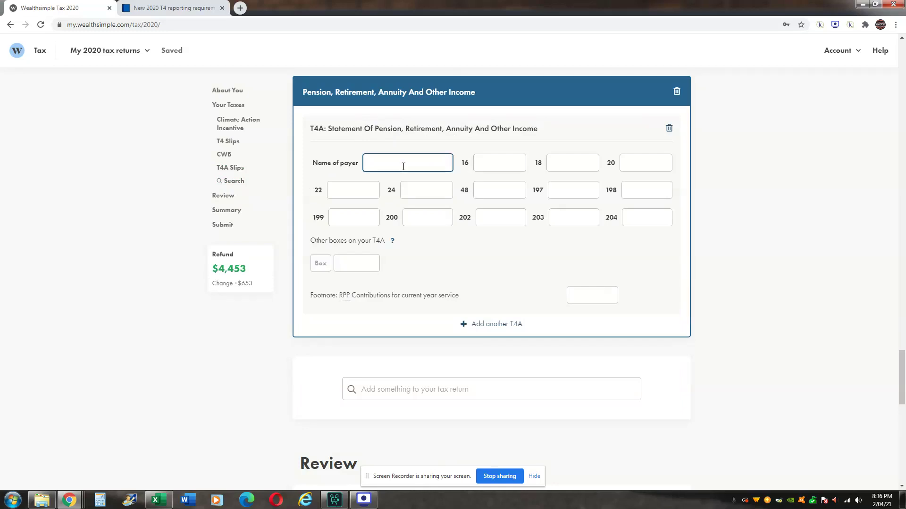
click(483, 168)
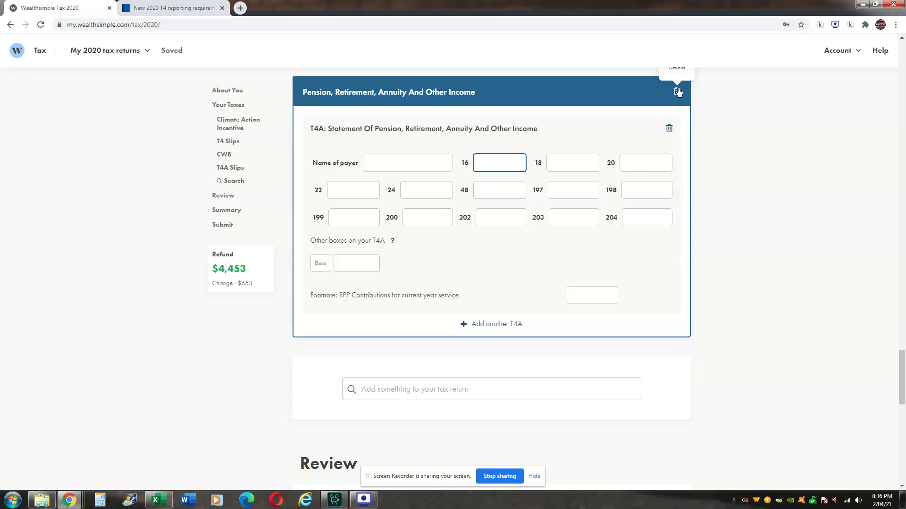
- Delete the Pension, Retirement, Annuity and Other Income (T4A) section and rerun the return check
scroll(678, 91, up, 1)
click(674, 137)
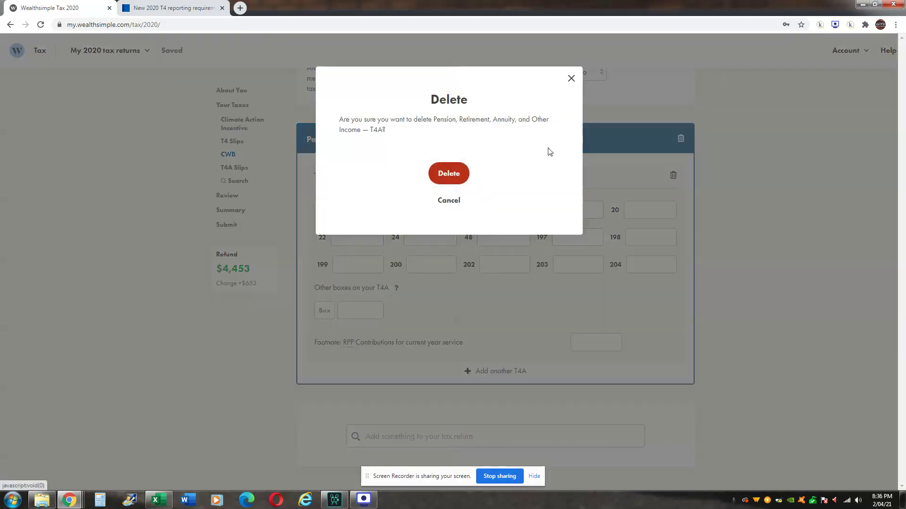
click(448, 173)
click(633, 281)
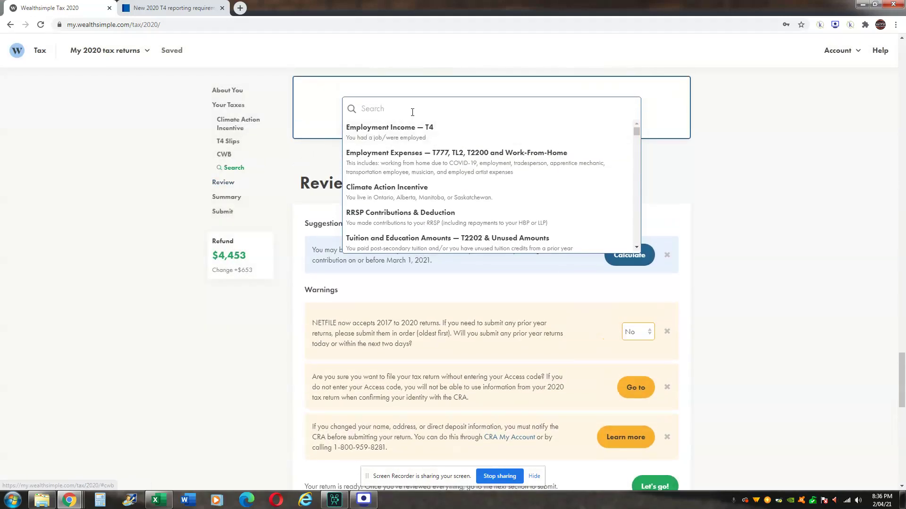
- Search for "T4E", add the Employment Insurance and Other Benefits section, and delete it again after viewing its boxes
text(T4E)
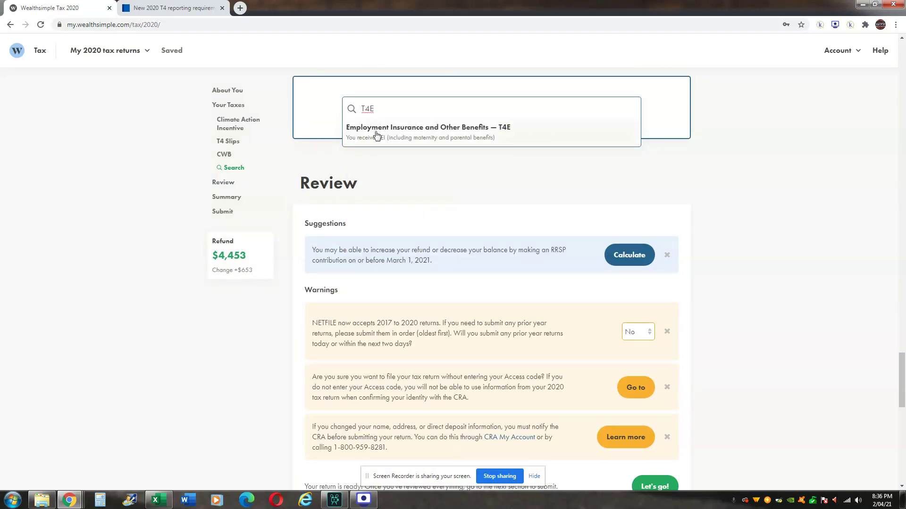
click(377, 134)
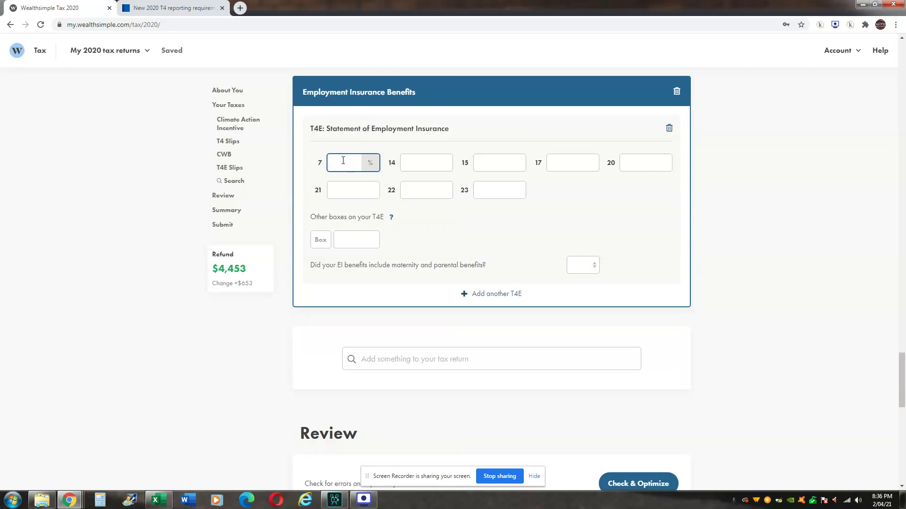
click(675, 93)
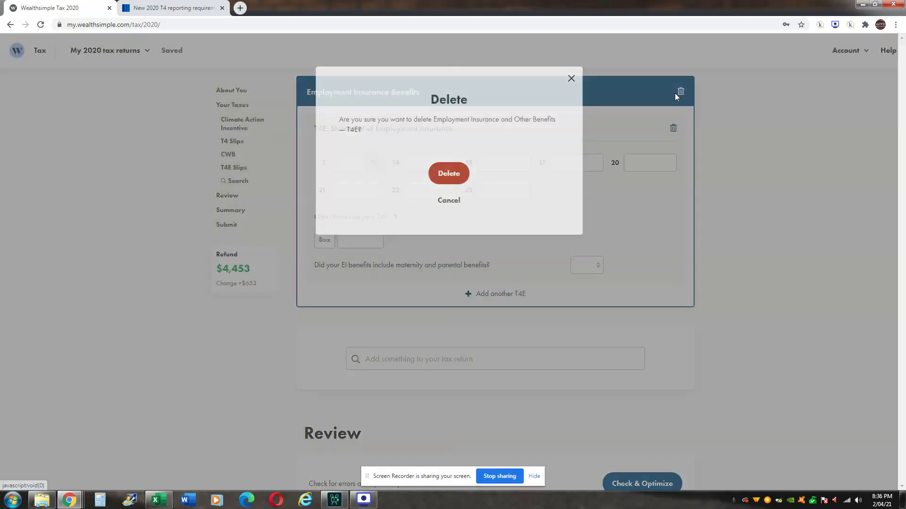
click(452, 174)
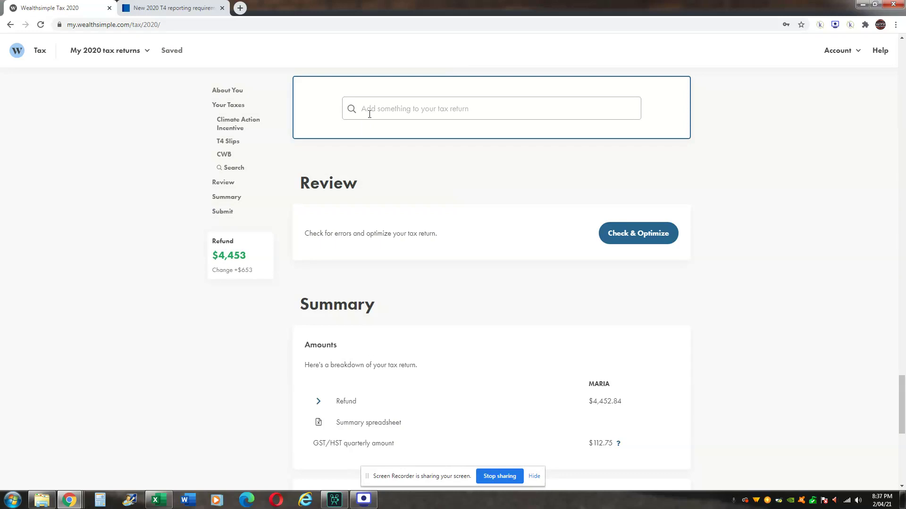
- Add the Tuition and Education Amounts — T2202 section and answer Yes to being a post-secondary student in 2020
click(369, 114)
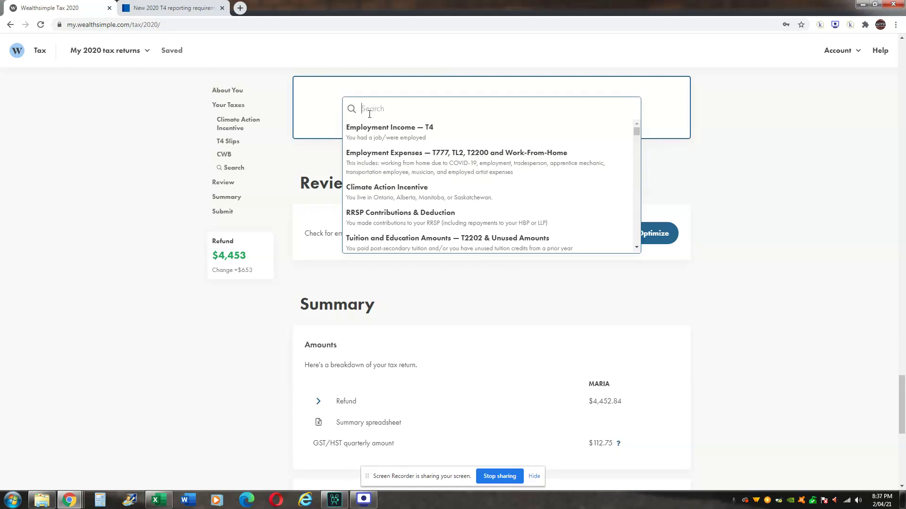
text(T2202)
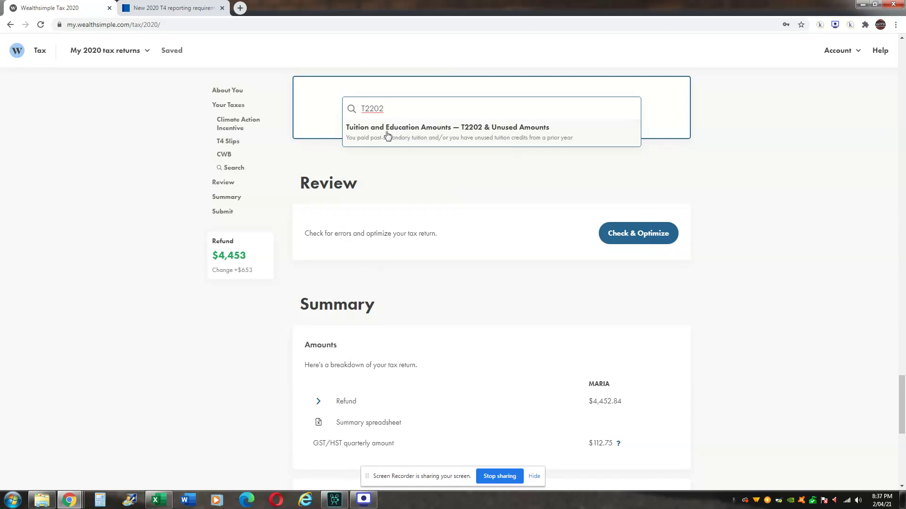
click(387, 136)
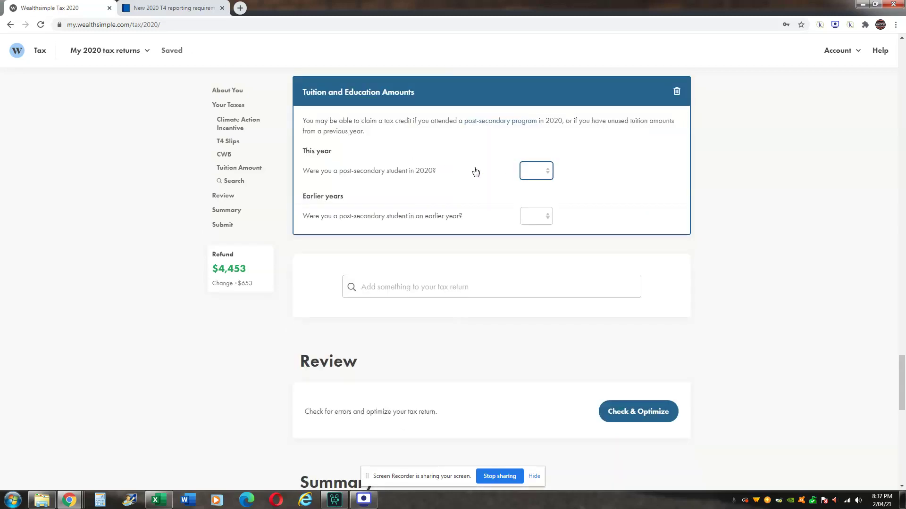
click(535, 176)
click(533, 194)
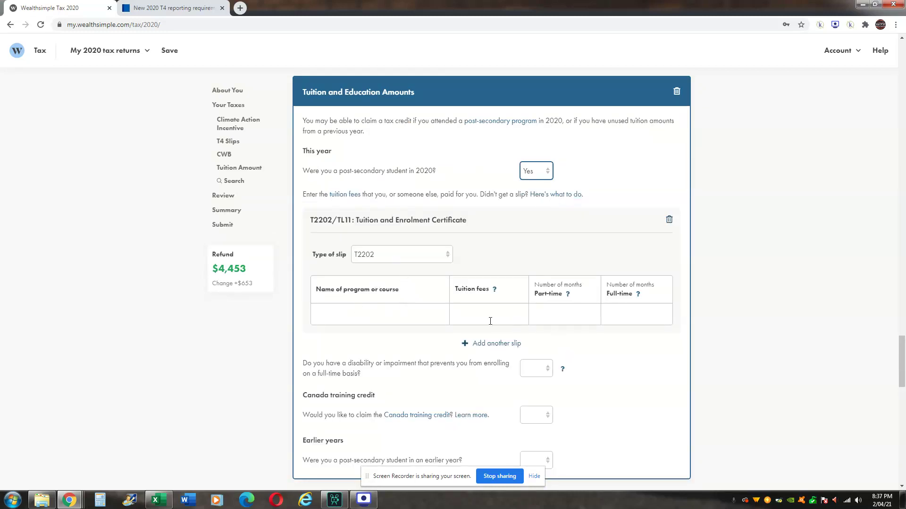
- Examine the T2202 slip's tuition fees and part-time months fields and the answer choices of the disability question
click(477, 312)
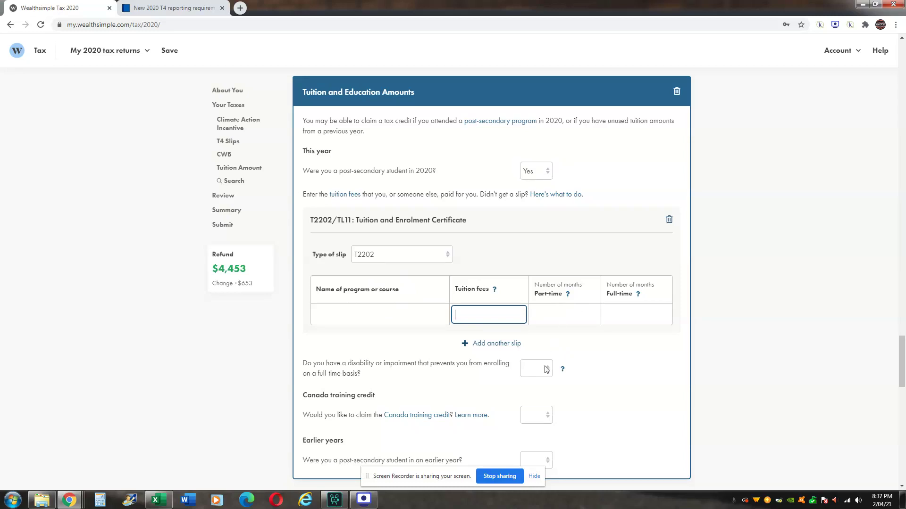
click(566, 315)
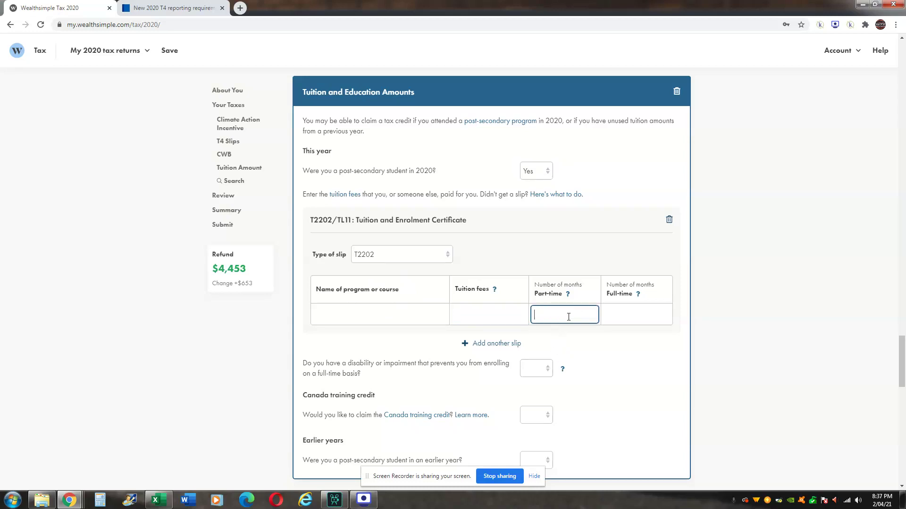
click(533, 372)
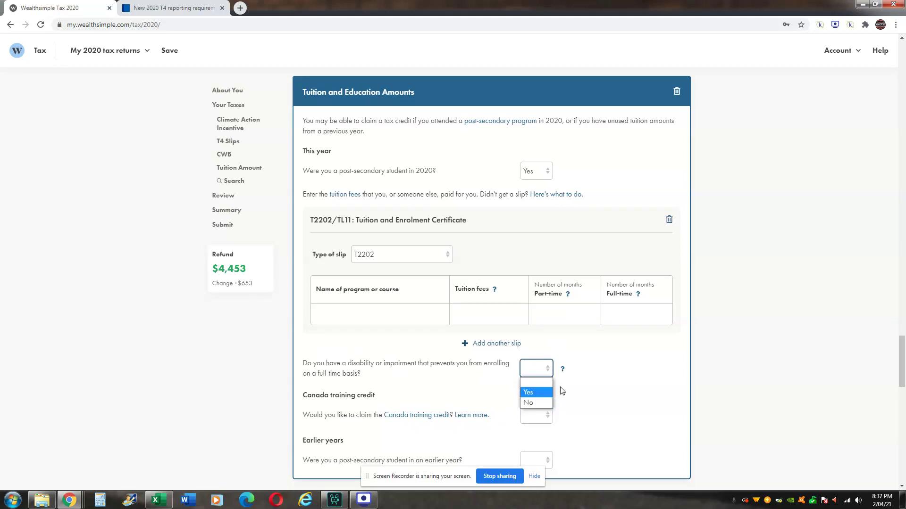
click(614, 387)
- Answer Yes to claiming the Canada training credit to view its limit field, and clear the answer again
scroll(597, 383, down, 2)
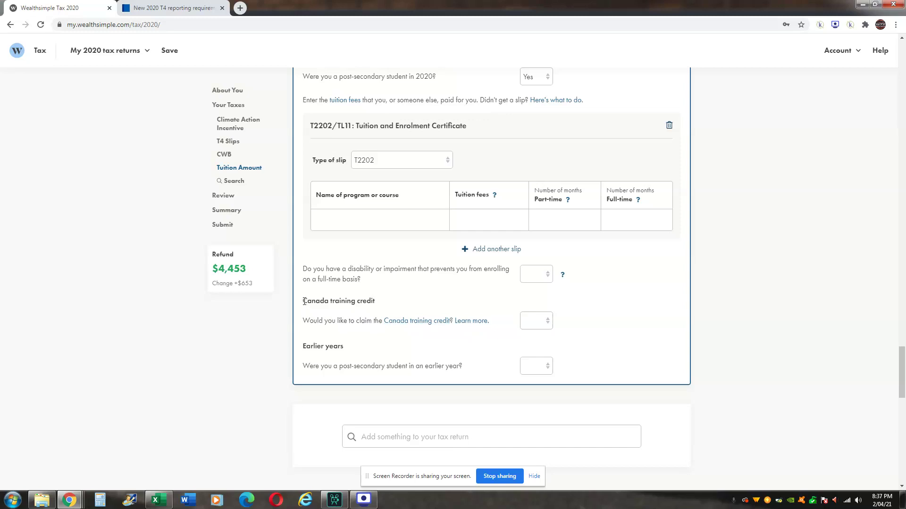
drag(304, 301, 377, 302)
click(530, 326)
click(529, 345)
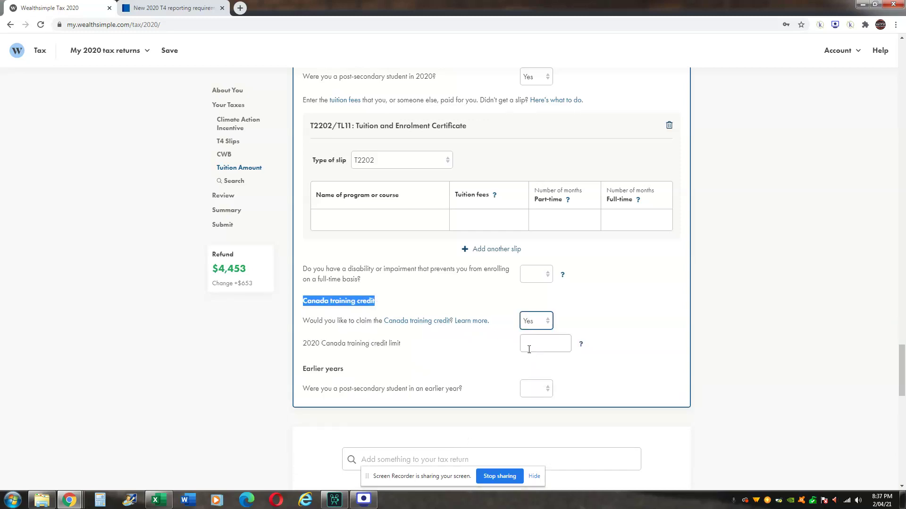
key(Tab)
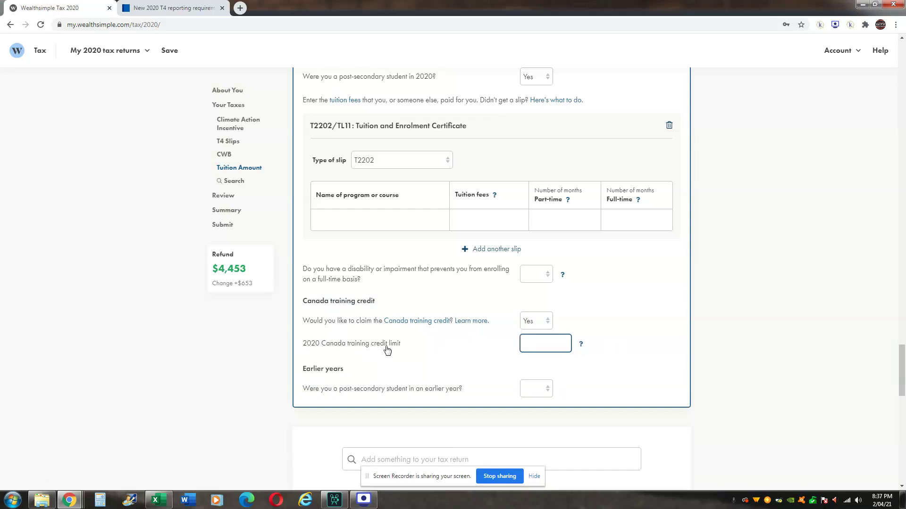
click(533, 325)
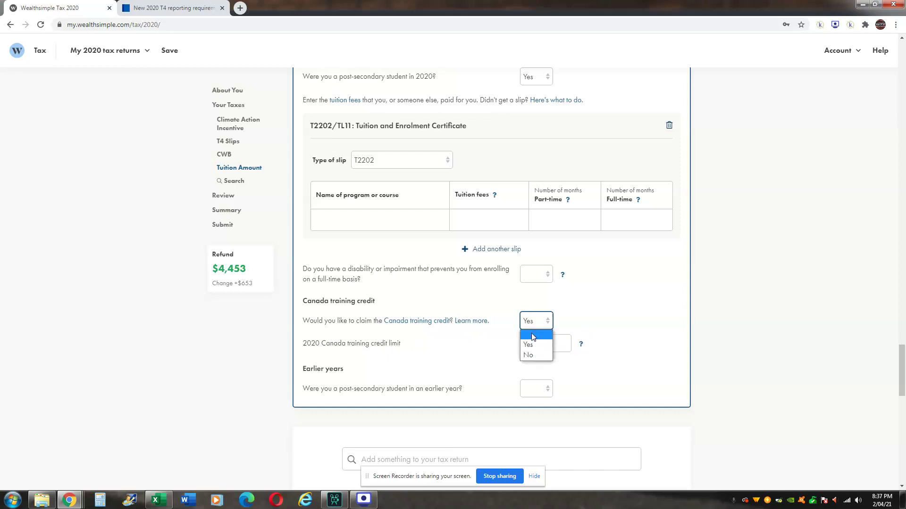
click(533, 335)
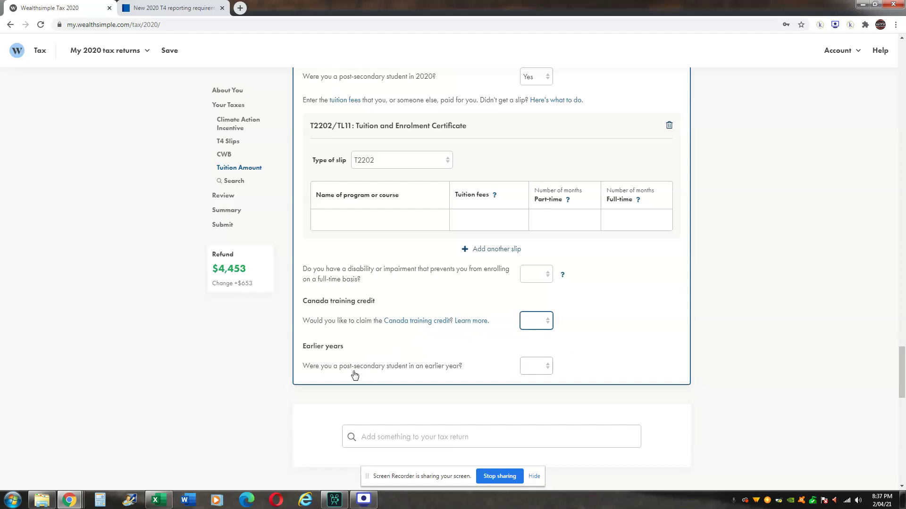
- Answer Yes to being a post-secondary student in an earlier year and view the unused federal and provincial tuition amount fields
scroll(712, 141, up, 1)
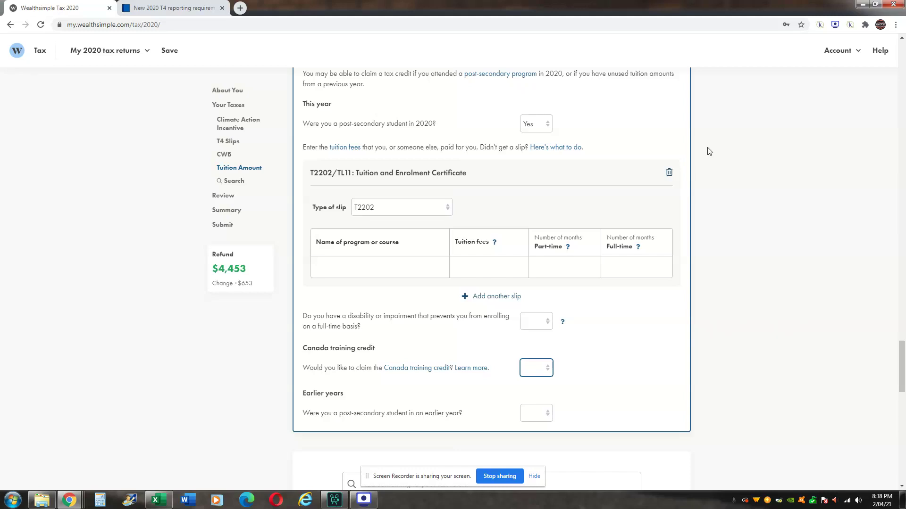
click(534, 413)
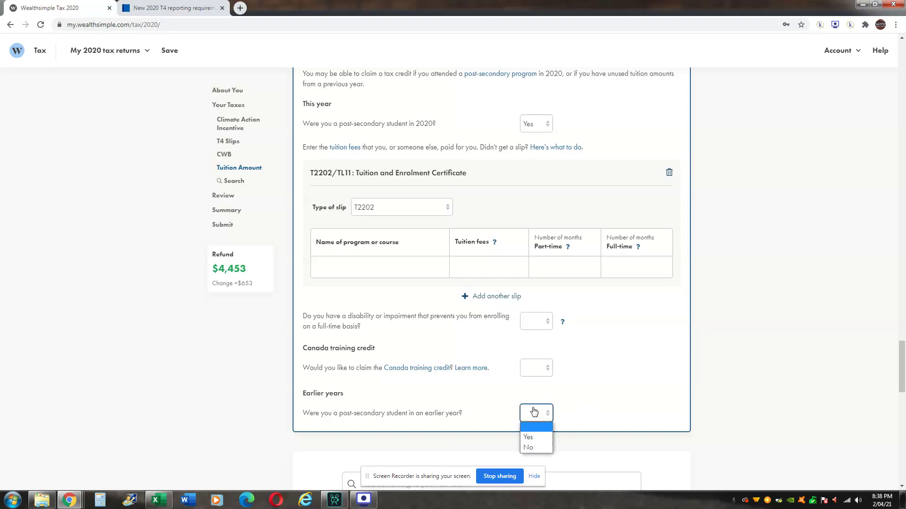
click(532, 434)
scroll(533, 437, down, 1)
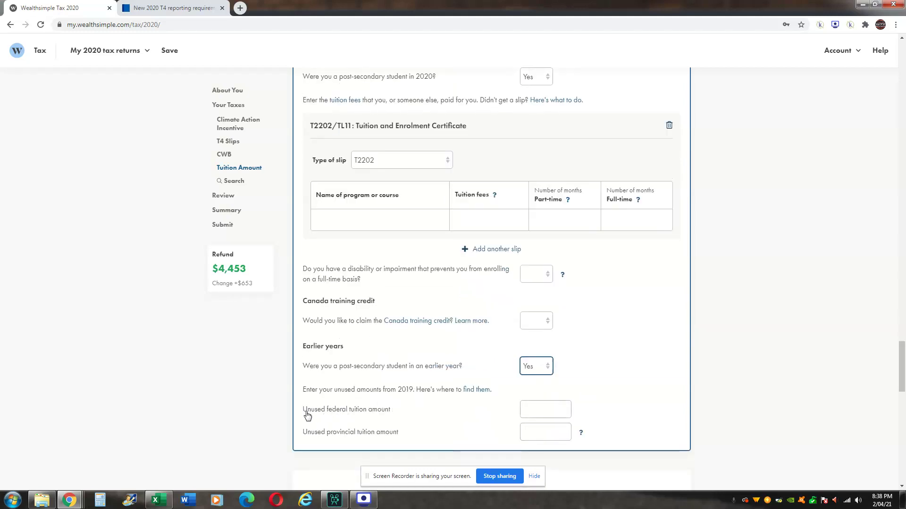
click(558, 414)
scroll(632, 331, down, 4)
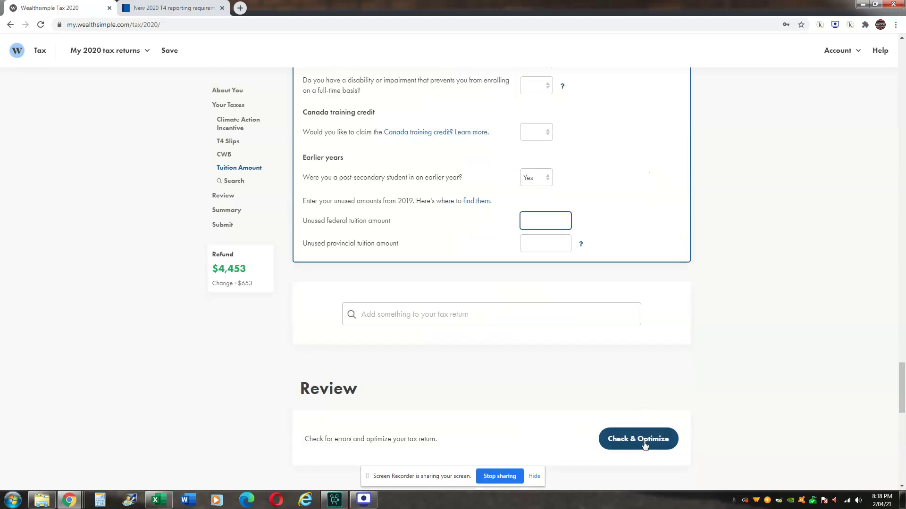
- Delete the Tuition and Education Amounts — T2202 & Unused Amounts section from the return
scroll(682, 156, up, 4)
scroll(675, 167, up, 4)
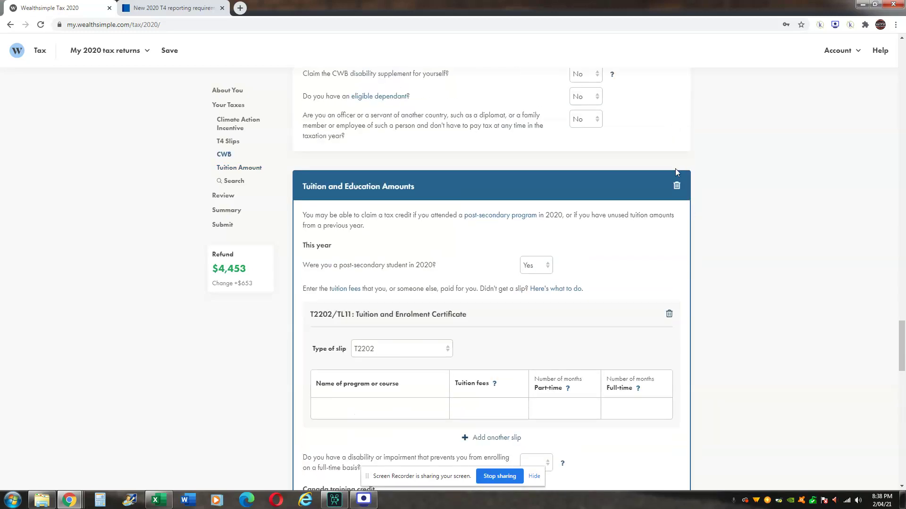
scroll(675, 180, up, 1)
click(676, 232)
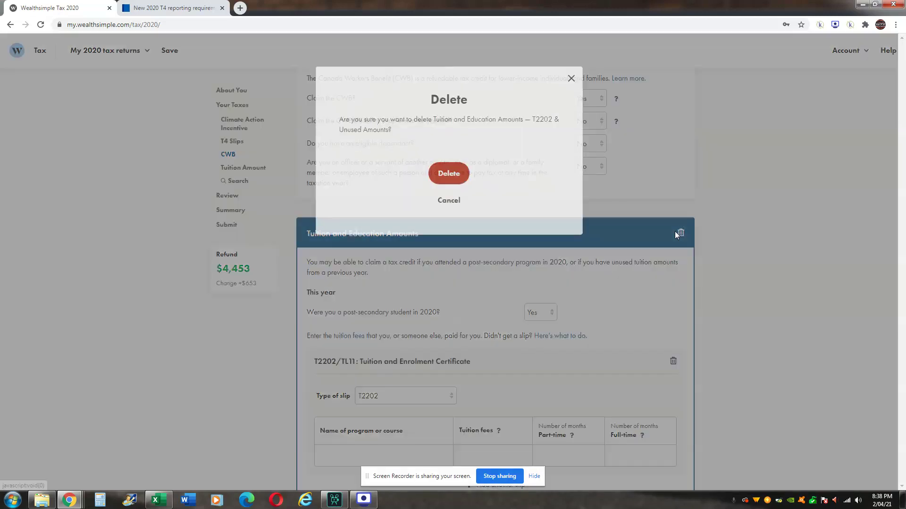
click(449, 173)
- Go past the Canada Workers Benefit section, run Check & Optimize on the return, and read the Review suggestions and warnings
scroll(659, 217, up, 4)
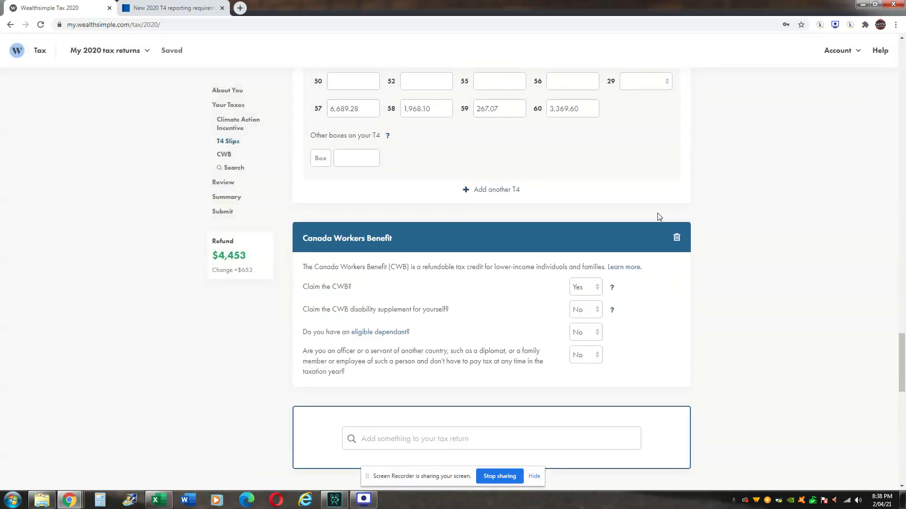
click(223, 154)
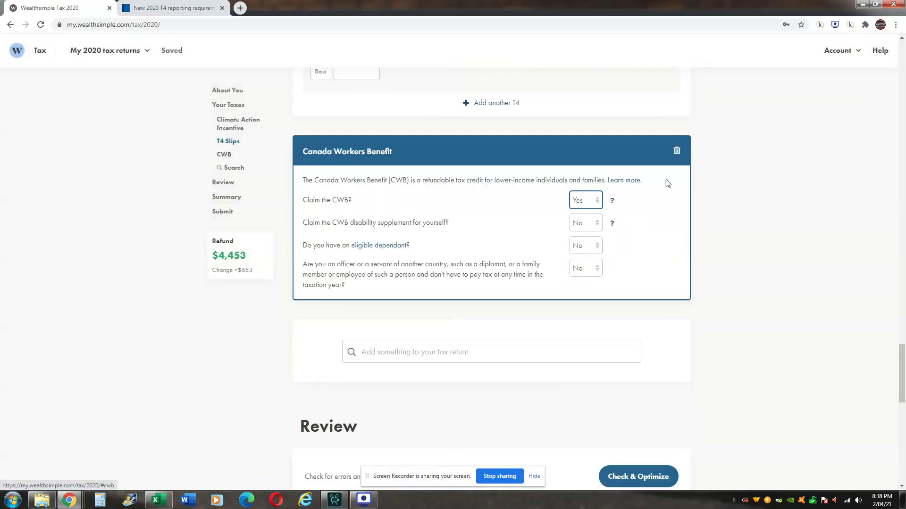
scroll(651, 331, down, 4)
click(641, 279)
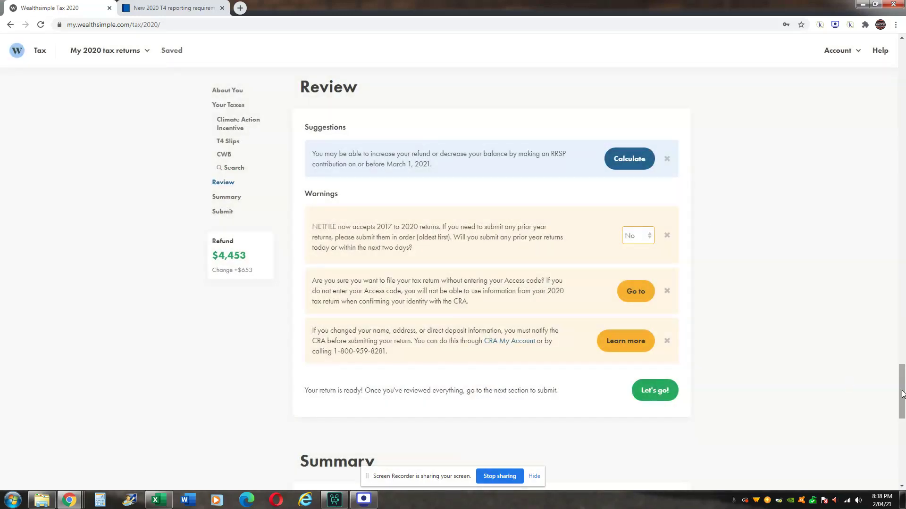
drag(903, 393, 903, 406)
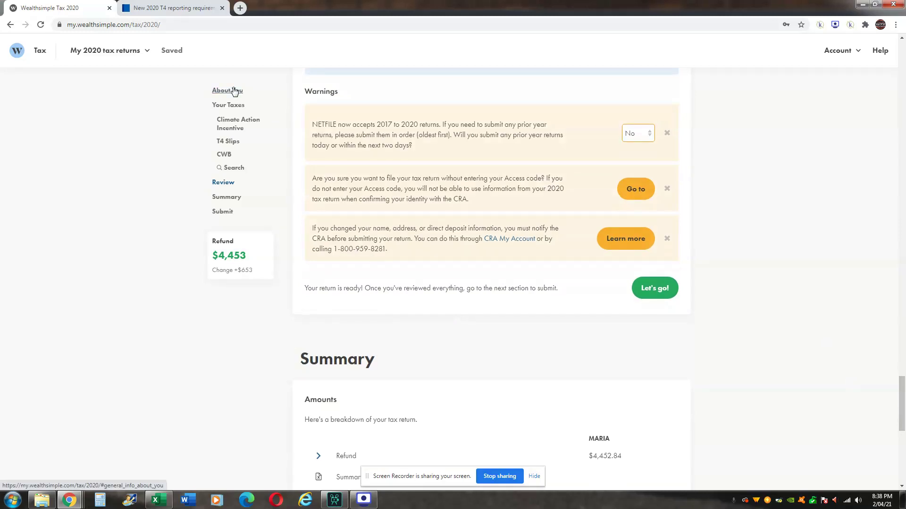
mouse_move(903, 411)
mouse_down()
mouse_move(903, 326)
mouse_move(903, 403)
mouse_up()
scroll(903, 403, down, 1)
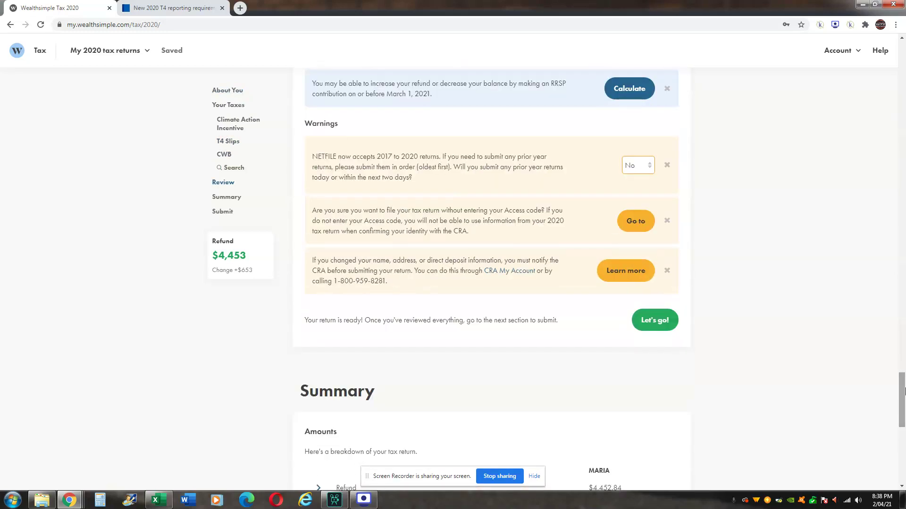
- Expand the refund breakdown in the Summary and examine its line amounts and the list of return documents
scroll(858, 368, down, 2)
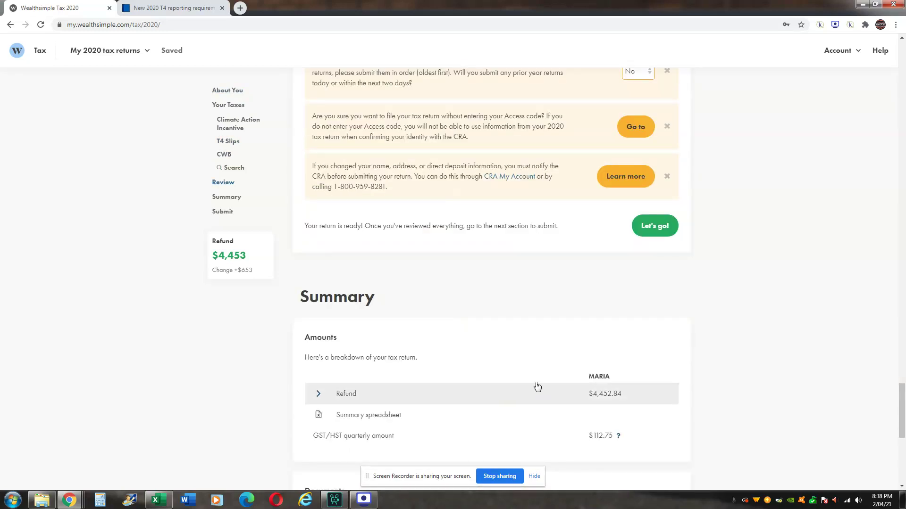
click(480, 395)
scroll(471, 330, down, 3)
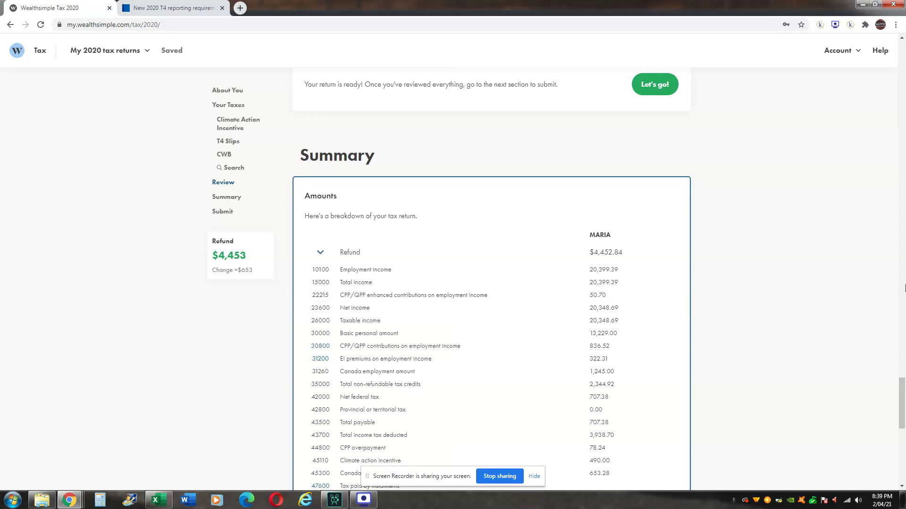
drag(902, 393, 902, 421)
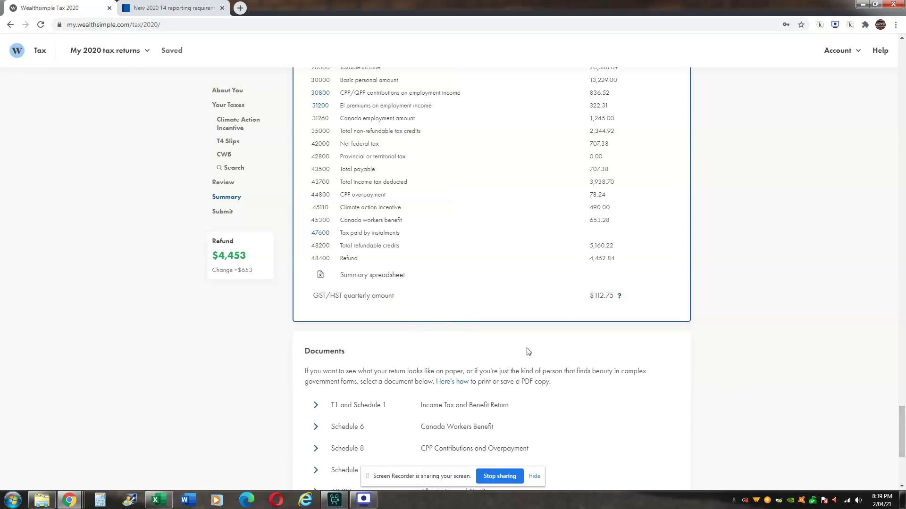
drag(902, 417, 902, 432)
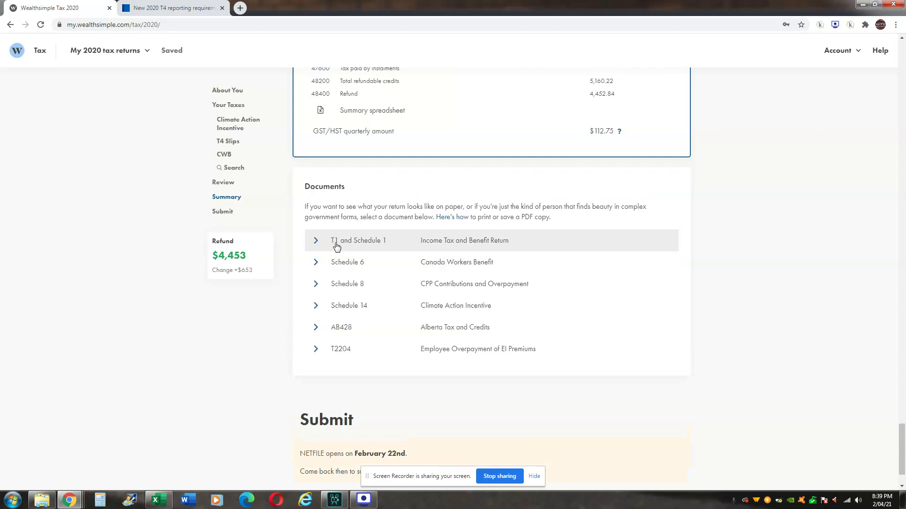
- Open the T1 and Schedule 1 document and examine its identification, total income and federal tax on taxable income parts
click(314, 239)
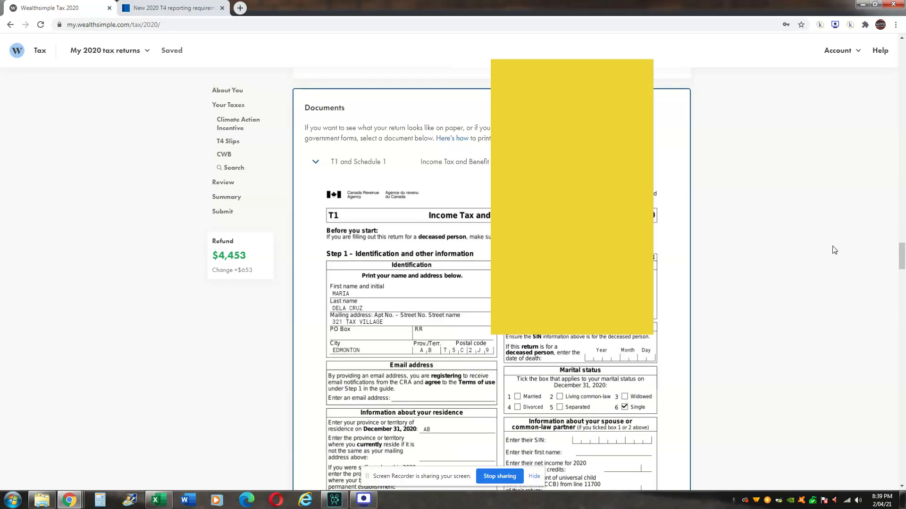
drag(903, 258, 903, 268)
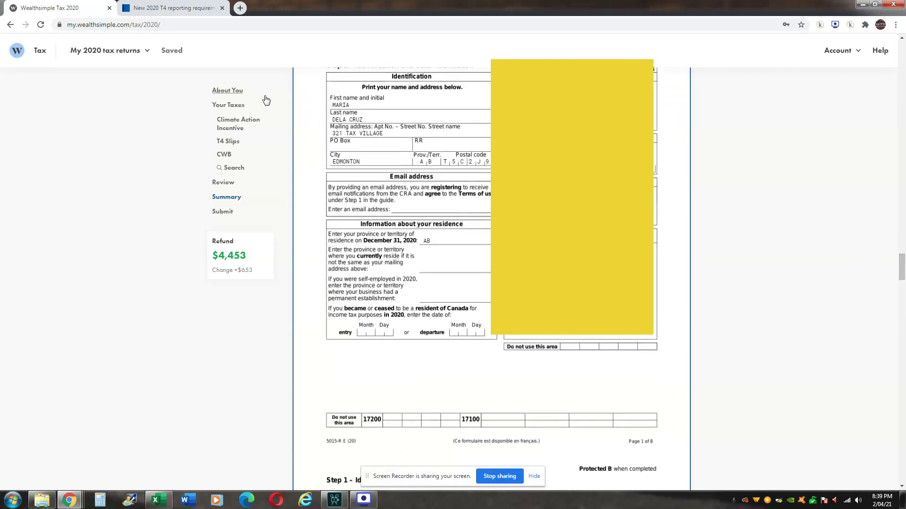
scroll(359, 130, up, 1)
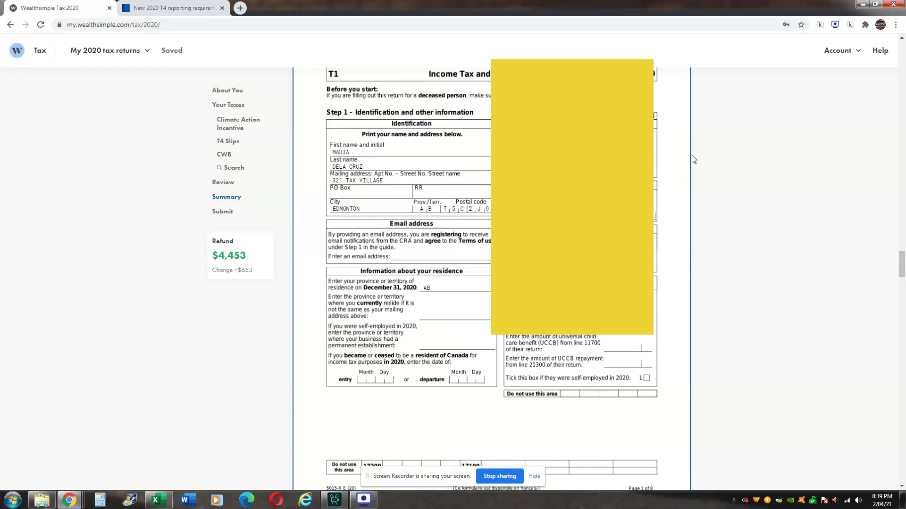
drag(903, 268, 902, 321)
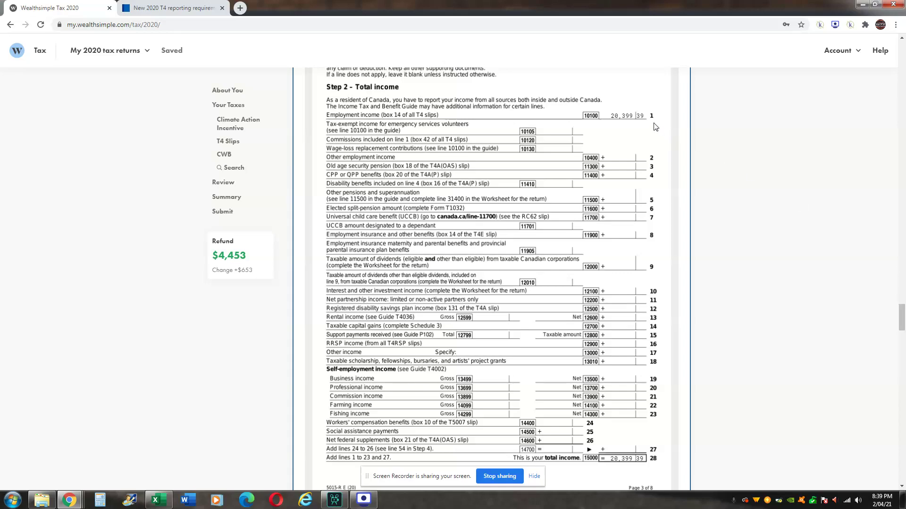
drag(901, 324, 901, 377)
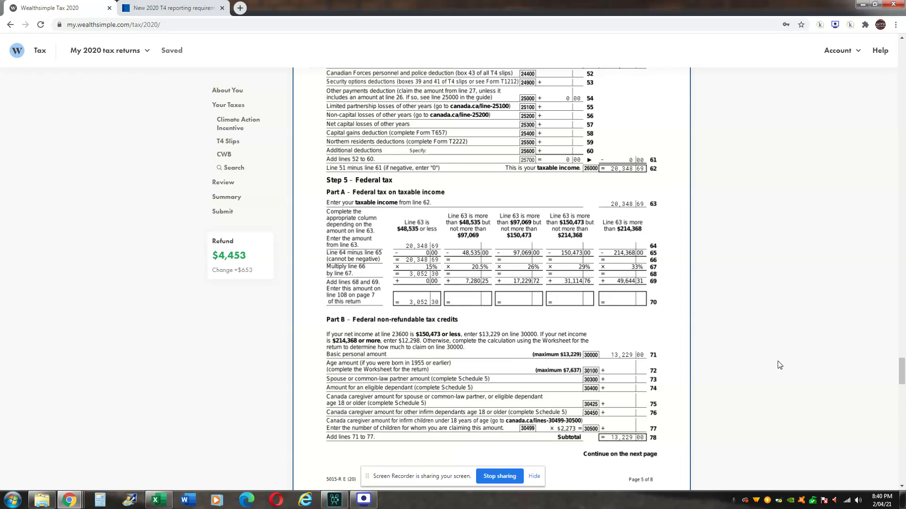
- Examine the T1's Part B federal non-refundable tax credits, from the basic personal amount to the total on line 35000
scroll(903, 372, down, 5)
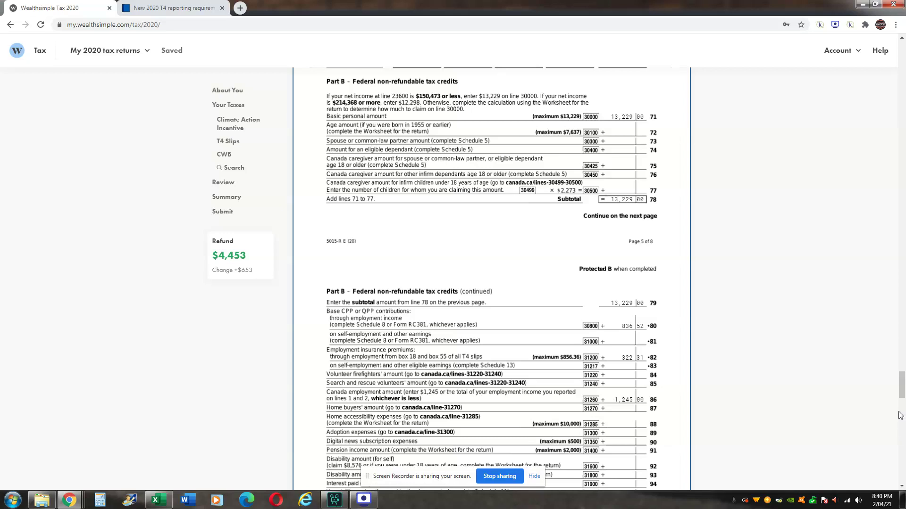
scroll(903, 400, down, 1)
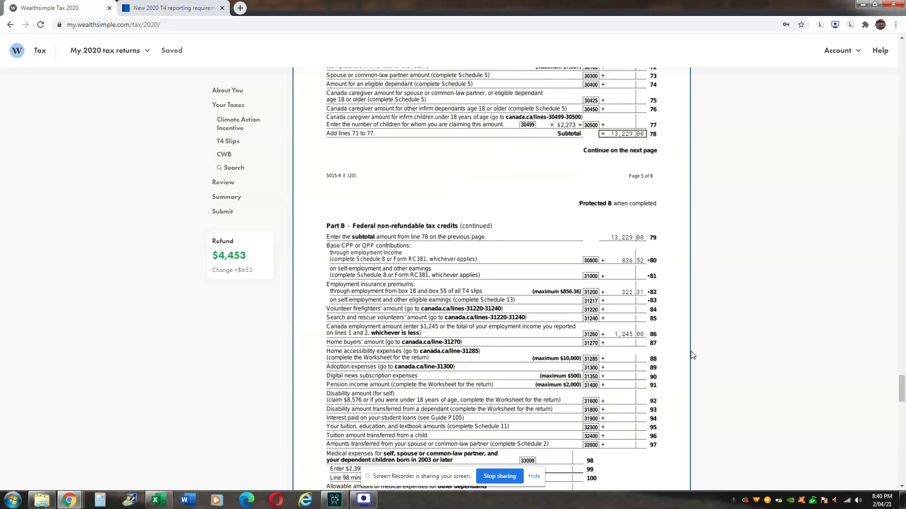
scroll(901, 387, down, 3)
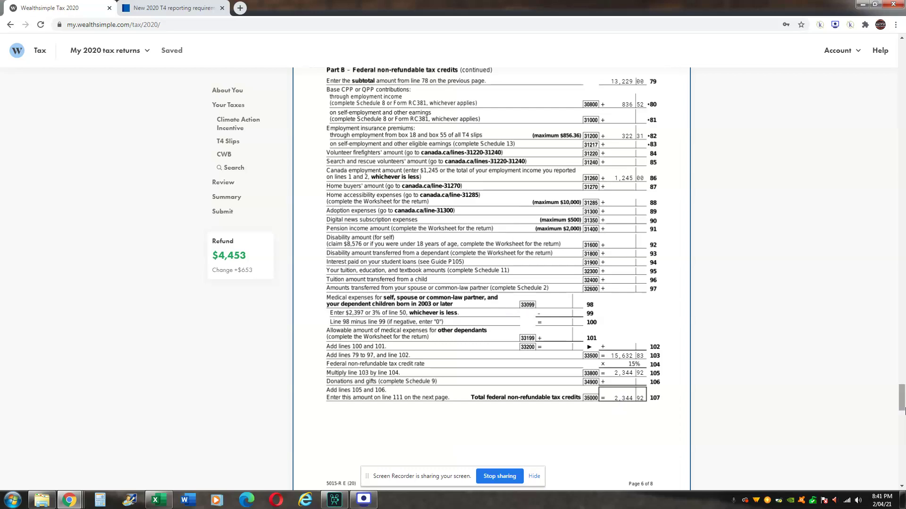
- Examine the T1's Part C net federal tax calculation and the Step 7 refund or balance owing lines
drag(902, 409, 902, 447)
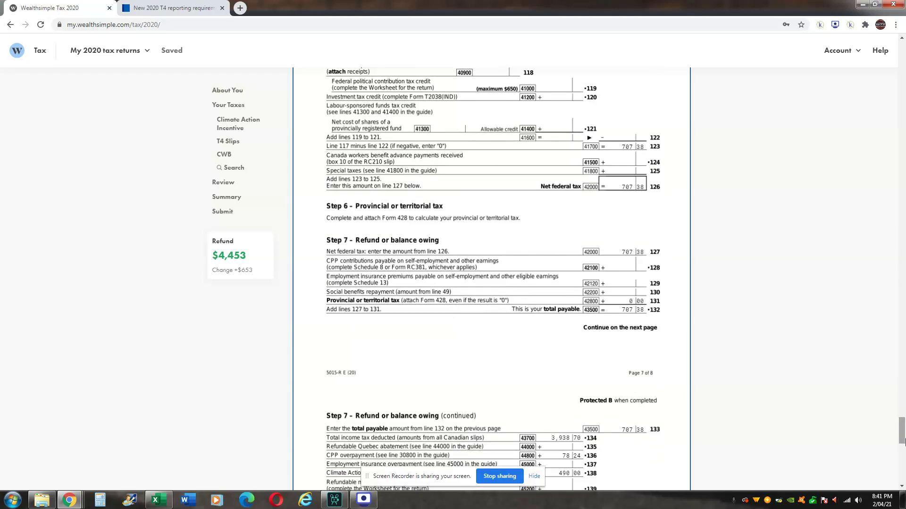
scroll(875, 399, down, 1)
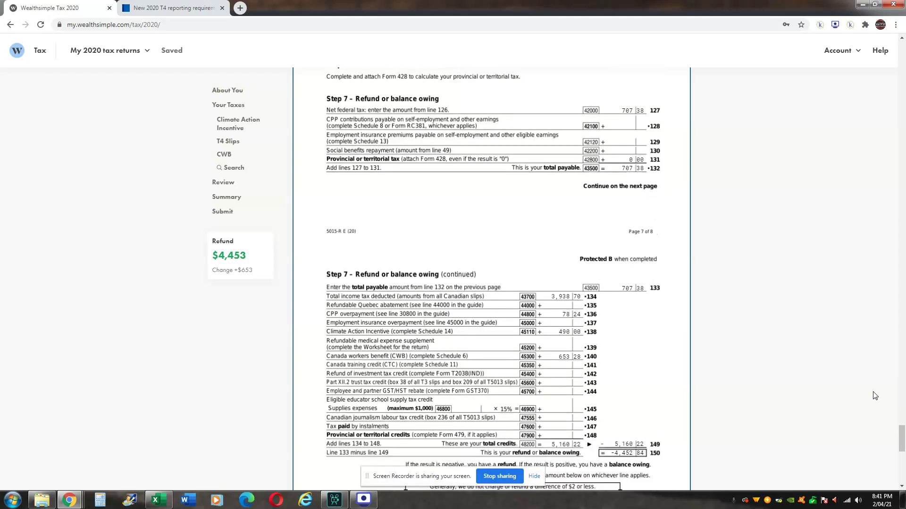
scroll(874, 394, up, 7)
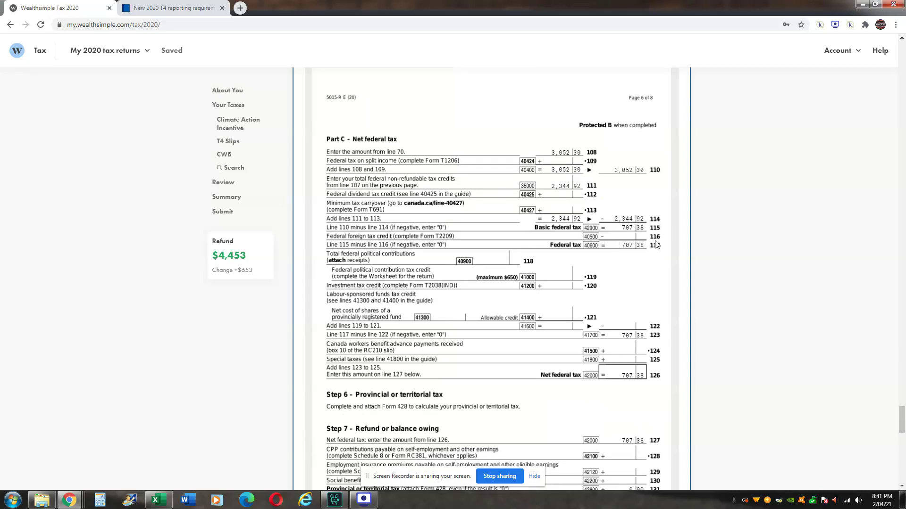
drag(902, 420, 903, 437)
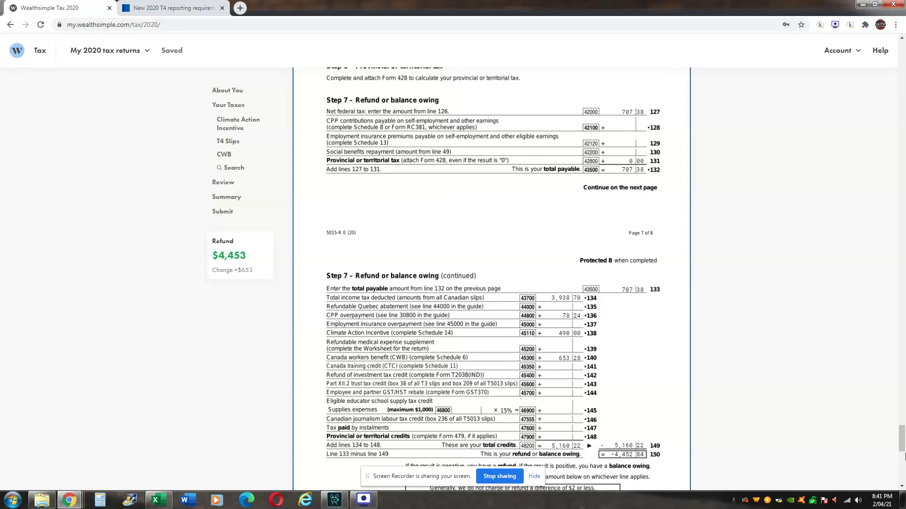
drag(901, 446, 902, 448)
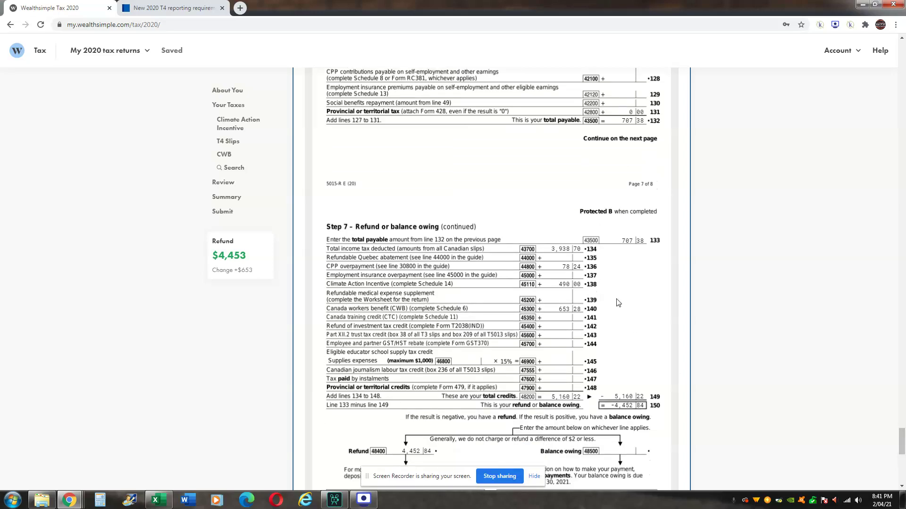
scroll(664, 355, down, 1)
scroll(849, 420, down, 2)
- Look over the remaining schedules below the T1 and read the NETFILE opening date in the Submit section
drag(902, 444, 902, 472)
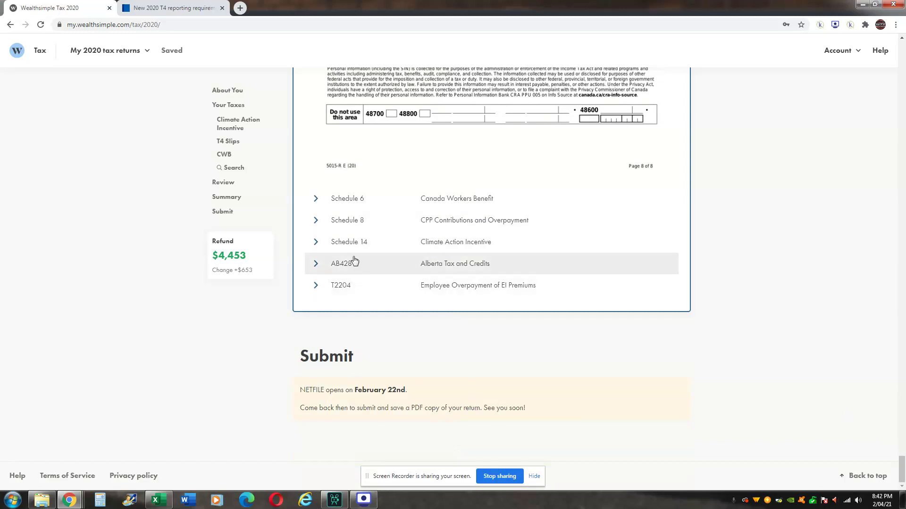
drag(297, 393, 386, 390)
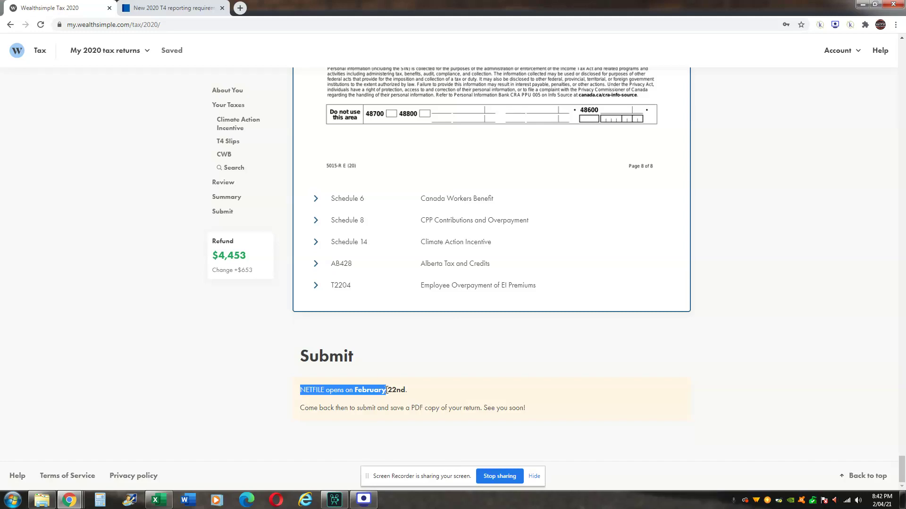
click(417, 390)
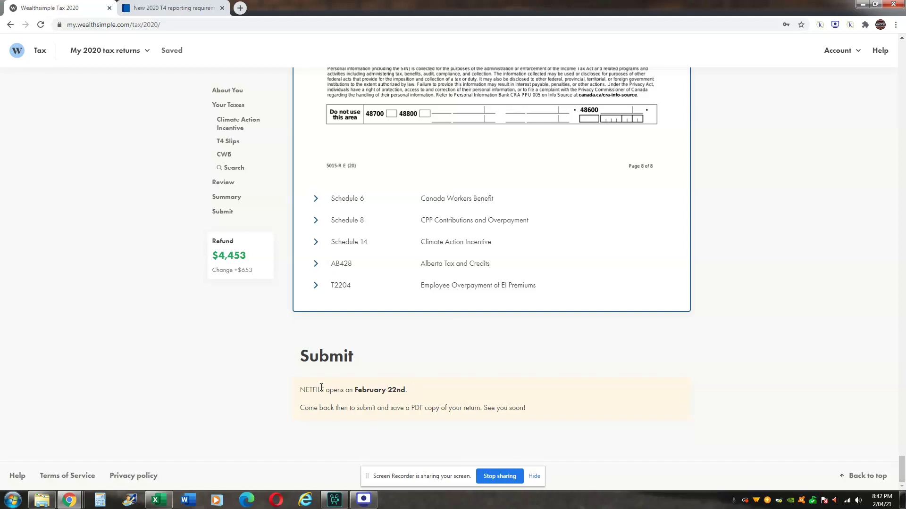
- Return to the start of the tax return, then browse the list of sections that can be added and close it without choosing one
drag(902, 474, 902, 55)
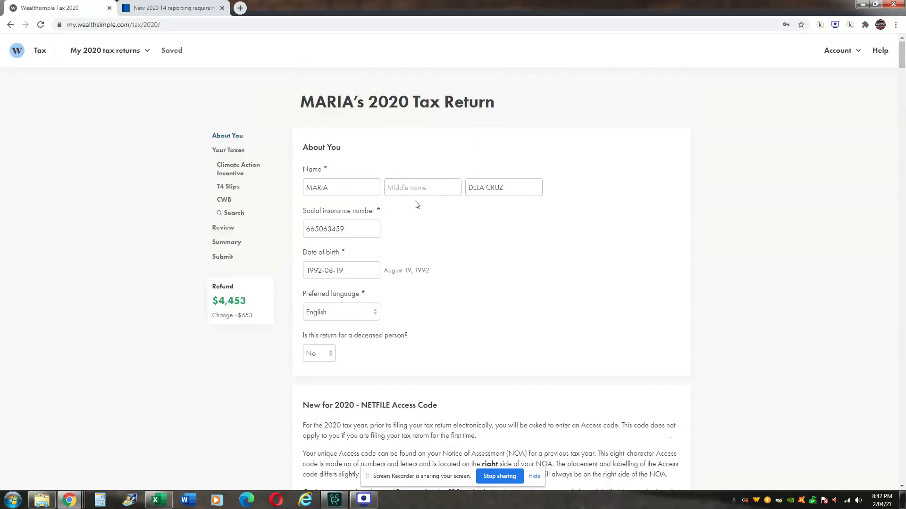
click(233, 213)
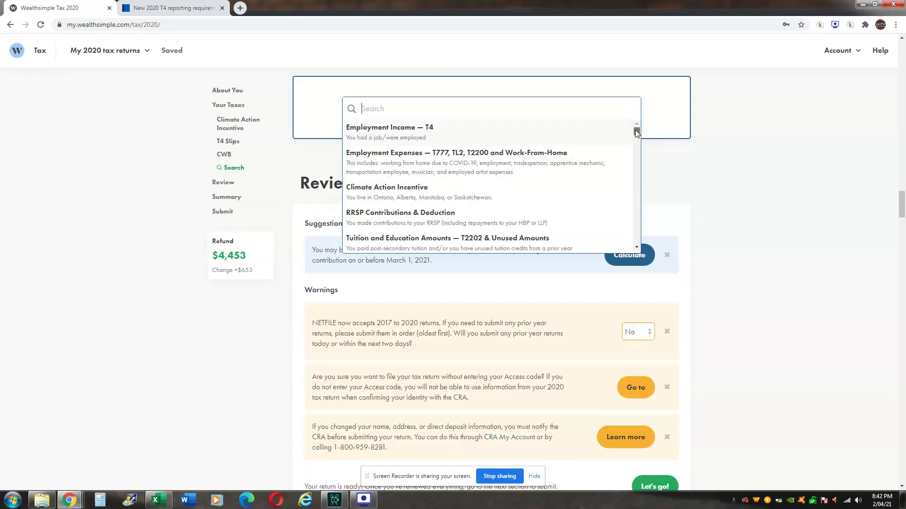
scroll(635, 131, down, 1)
scroll(636, 131, down, 2)
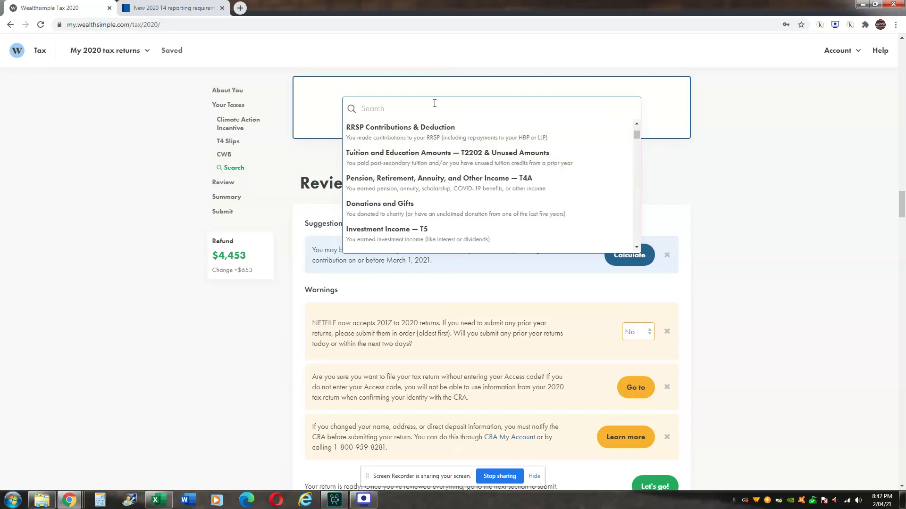
click(781, 182)
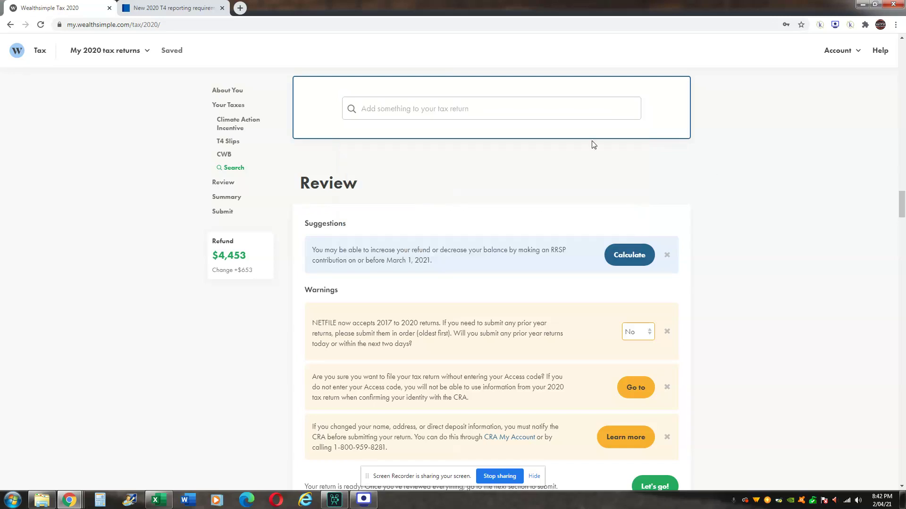
- Search the available sections for donations and add Donations and Gifts to the tax return
click(482, 114)
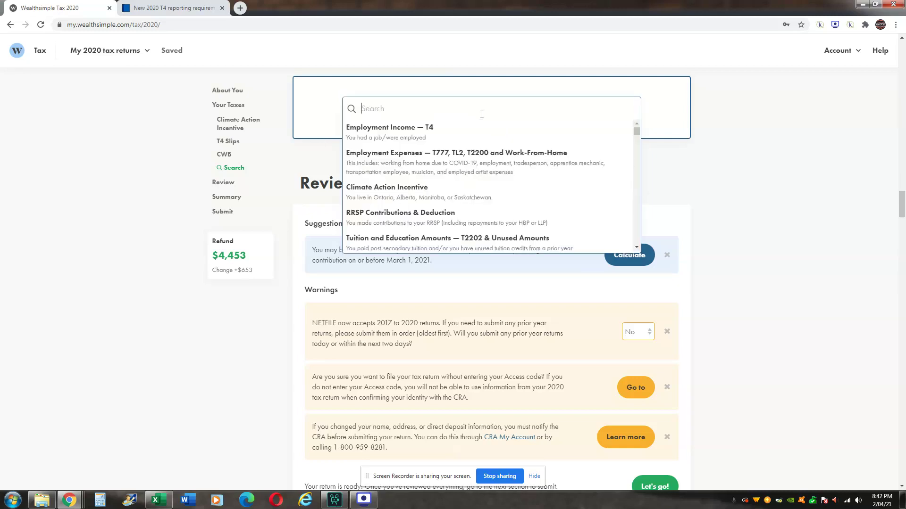
text(DO)
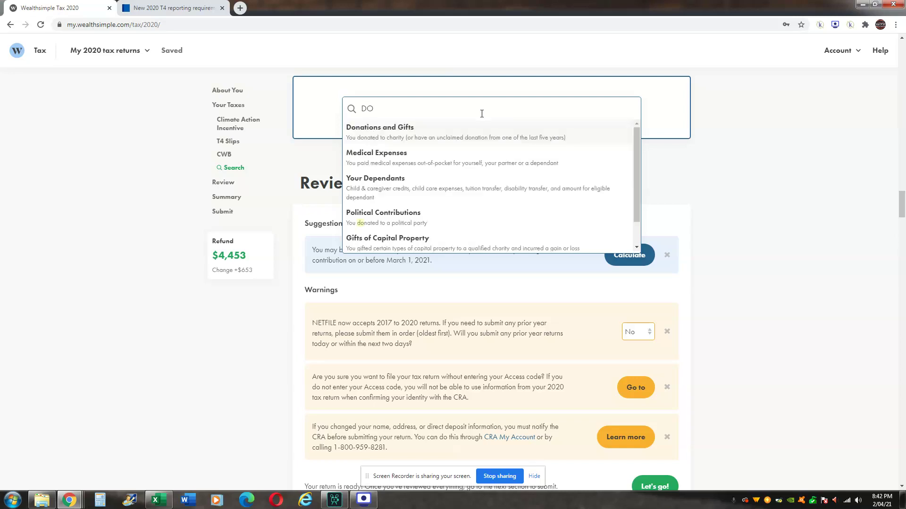
text(NATI)
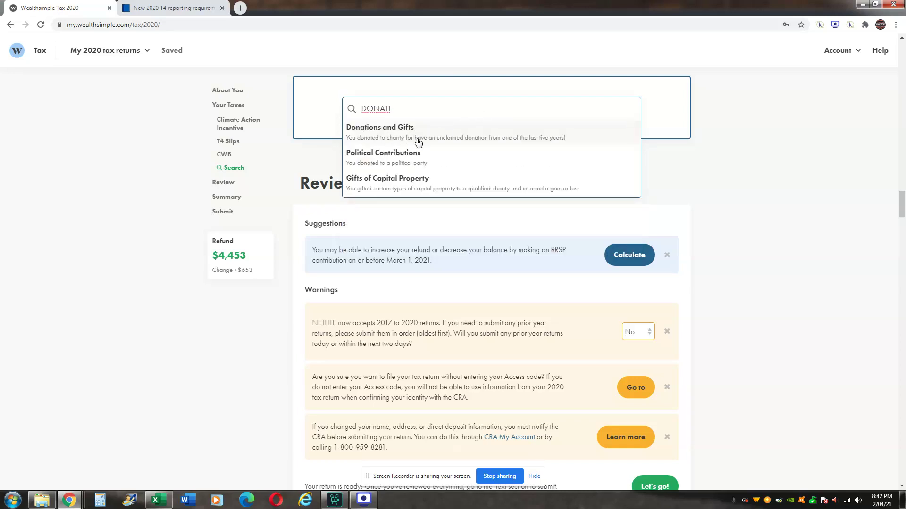
click(379, 139)
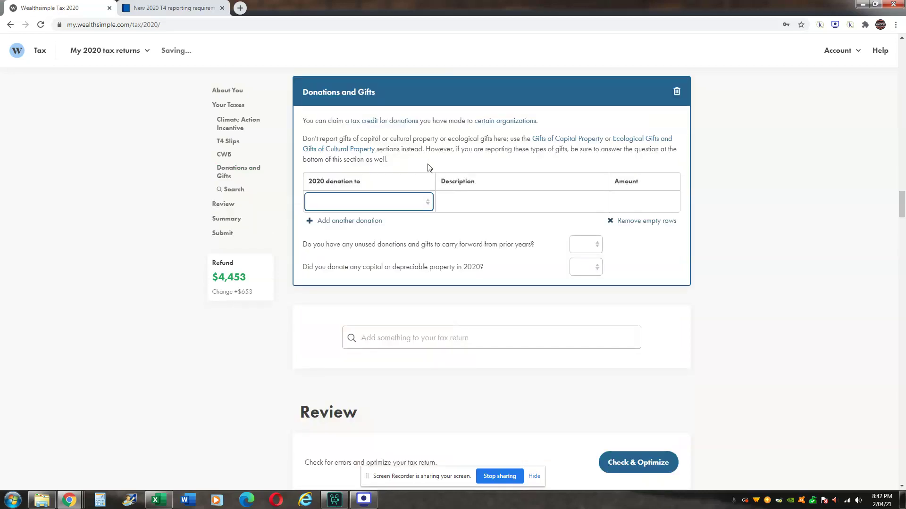
- Record a 2020 donation to a Charity with an amount of 200.00
click(392, 204)
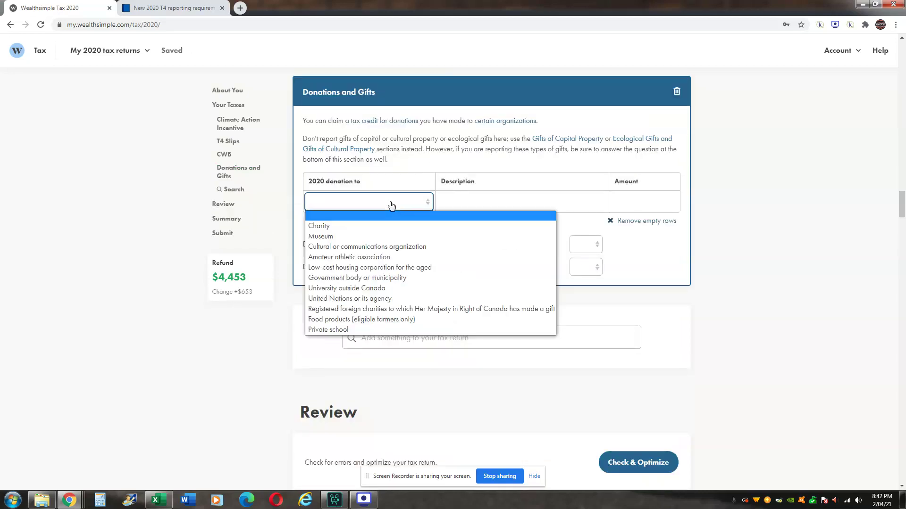
click(369, 225)
click(640, 204)
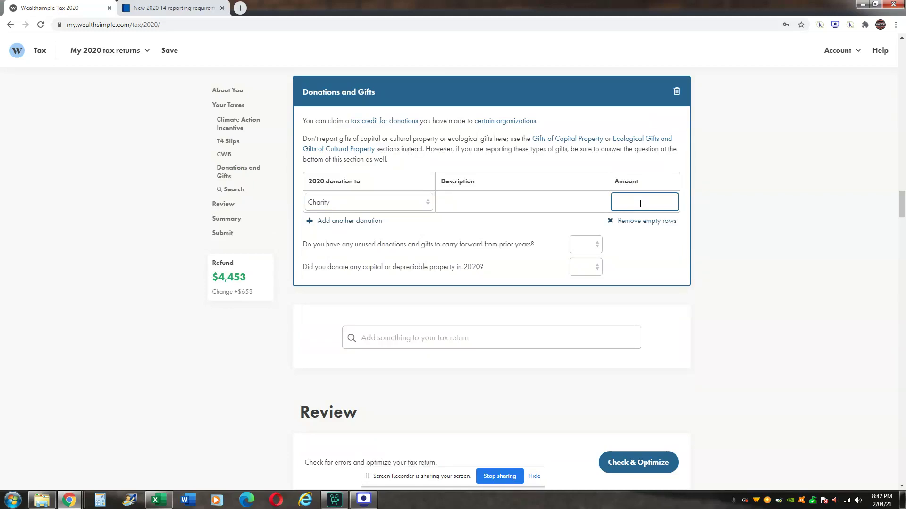
text(200)
- Answer No to carrying forward unused donations and No to donating capital or depreciable property, and recheck the return for errors
click(588, 246)
click(585, 279)
click(581, 269)
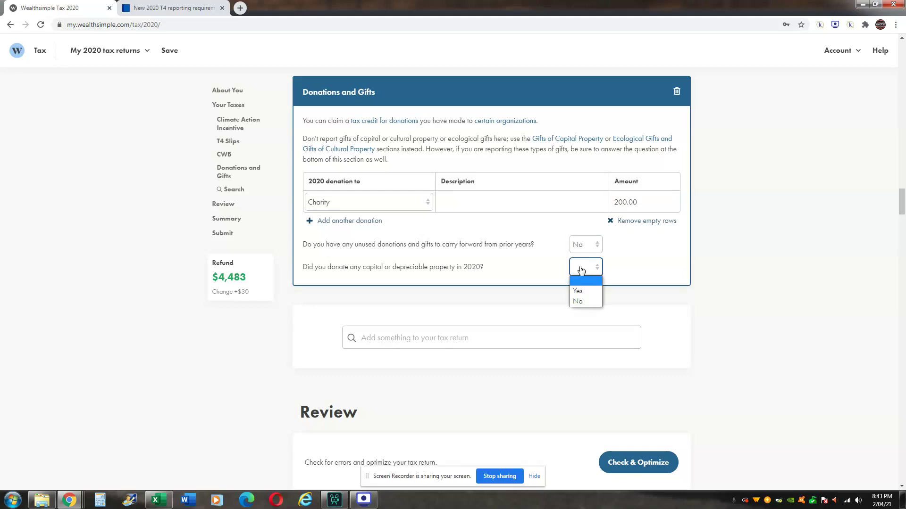
click(580, 303)
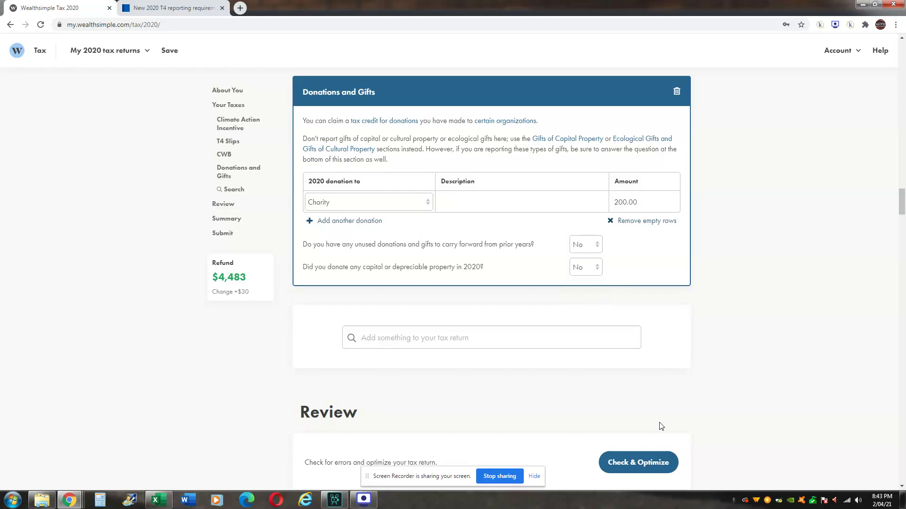
click(648, 464)
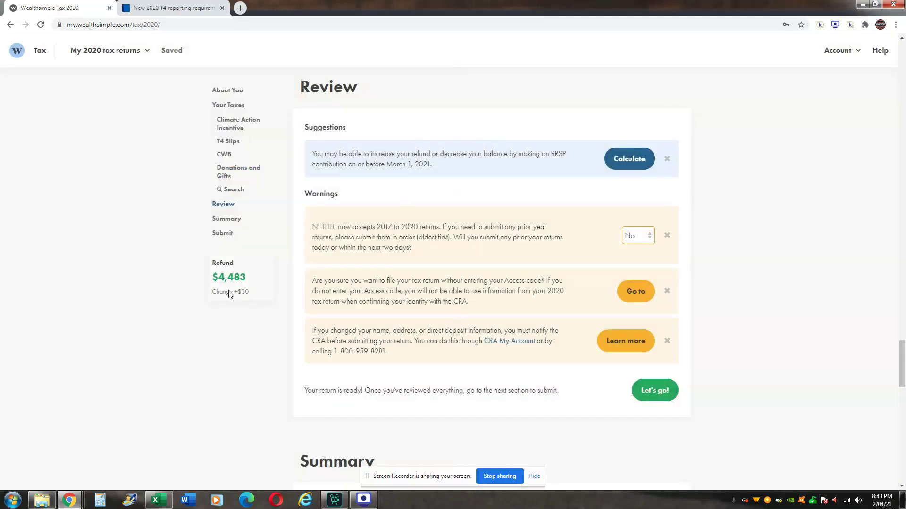
- Add the T5 Investment Income section to look over its fields, remove it unfilled and recheck the return
scroll(902, 321, up, 1)
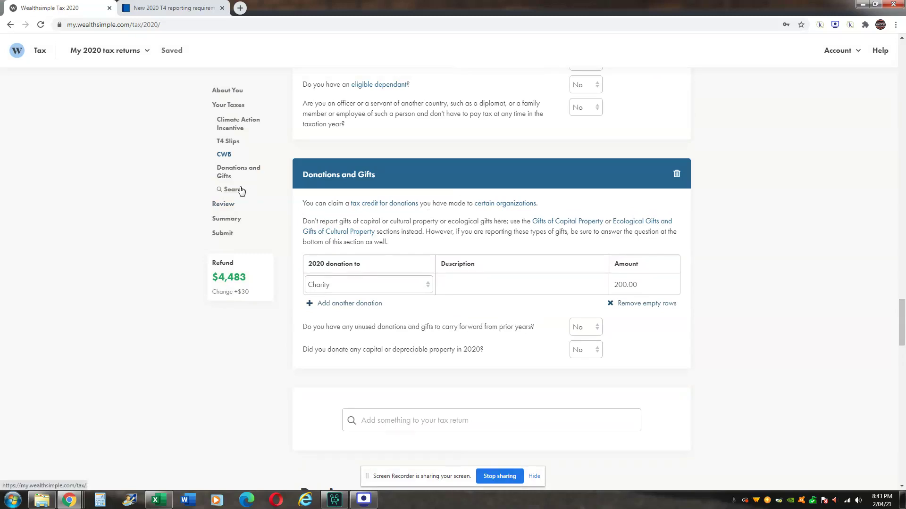
click(241, 190)
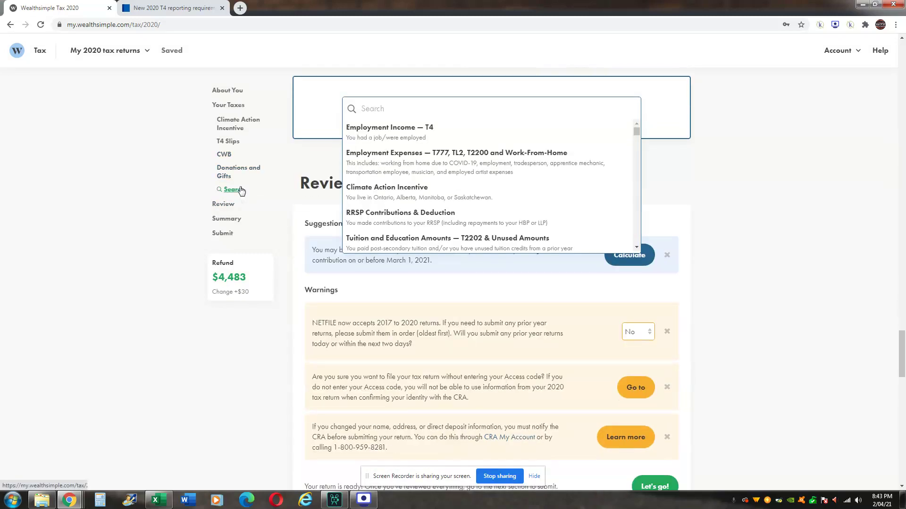
drag(636, 135, 635, 138)
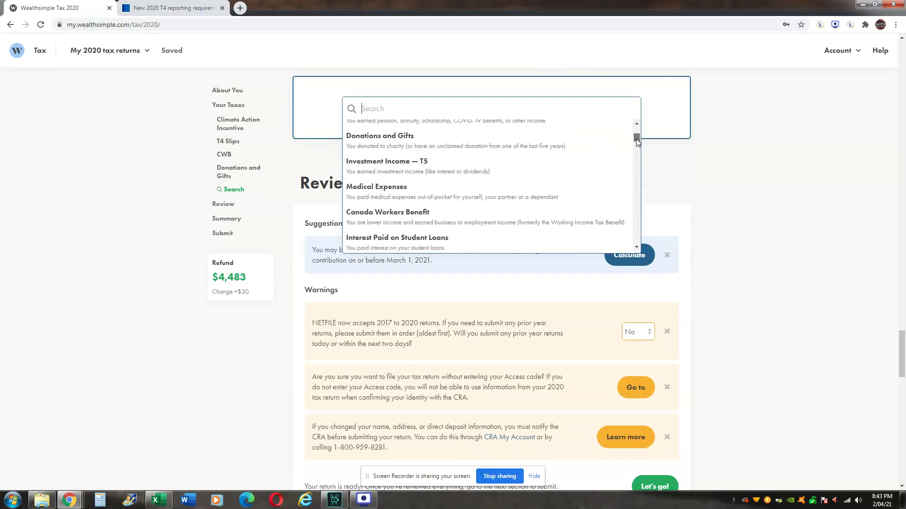
click(406, 169)
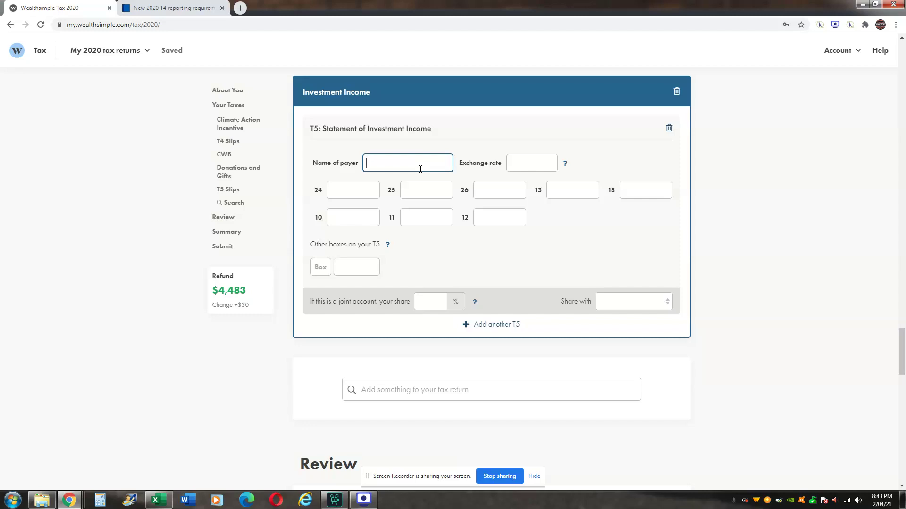
scroll(420, 169, down, 6)
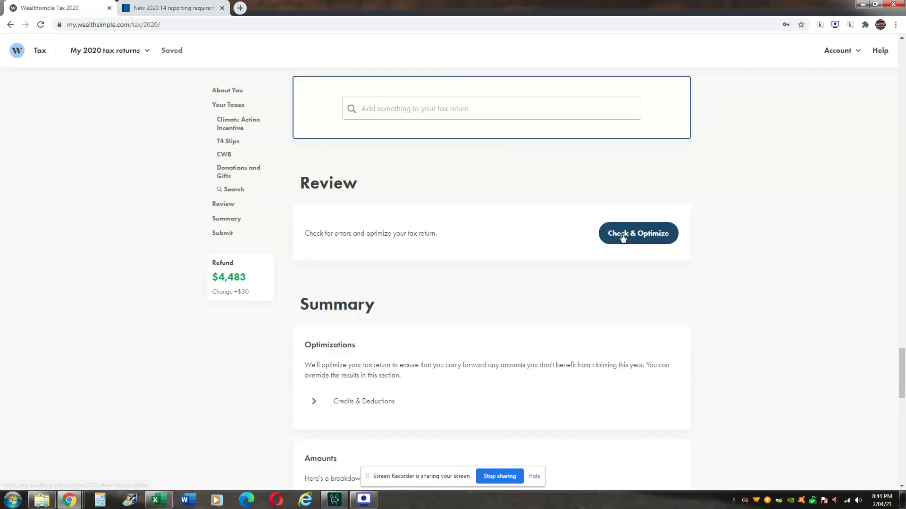
click(620, 234)
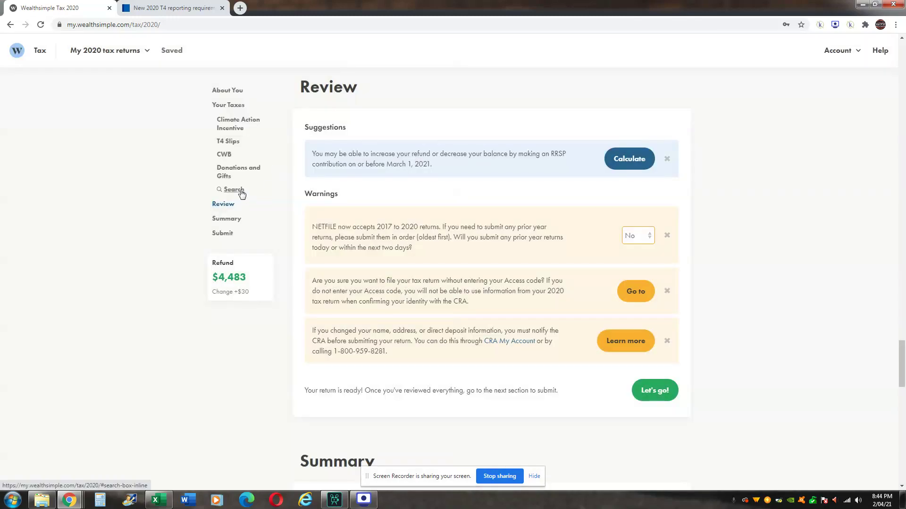
- Search the available sections for home and add the Home Buyers' Amount section
click(241, 191)
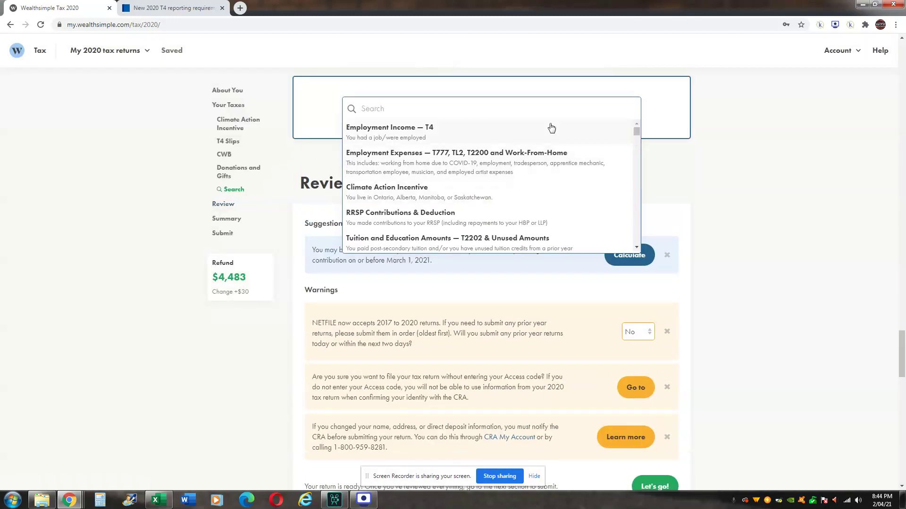
text(HOM)
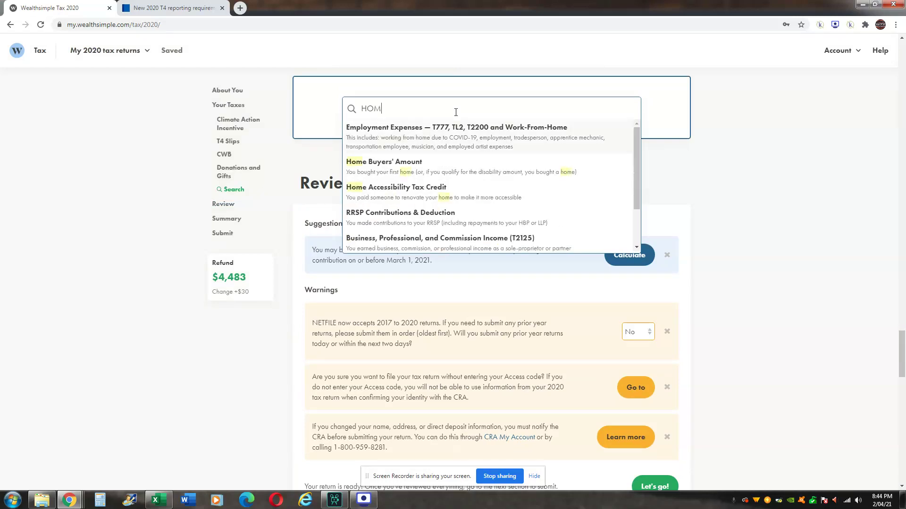
text(E)
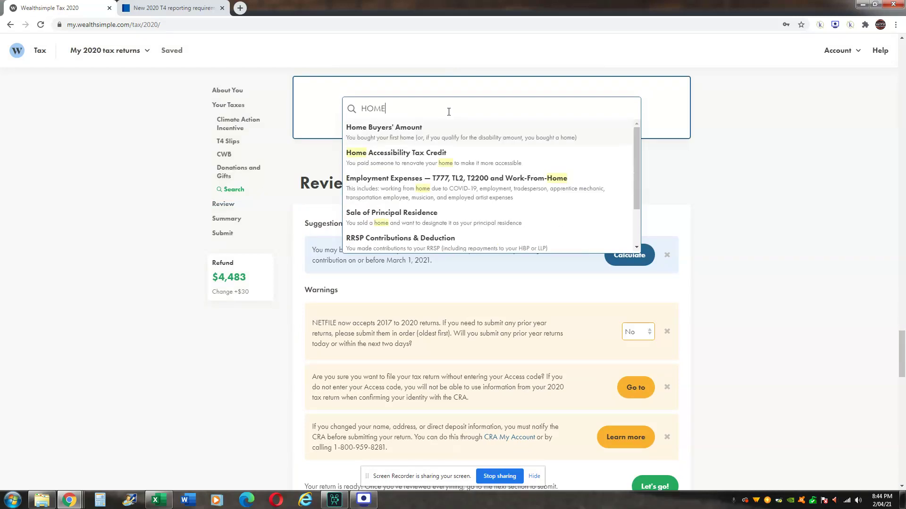
click(408, 130)
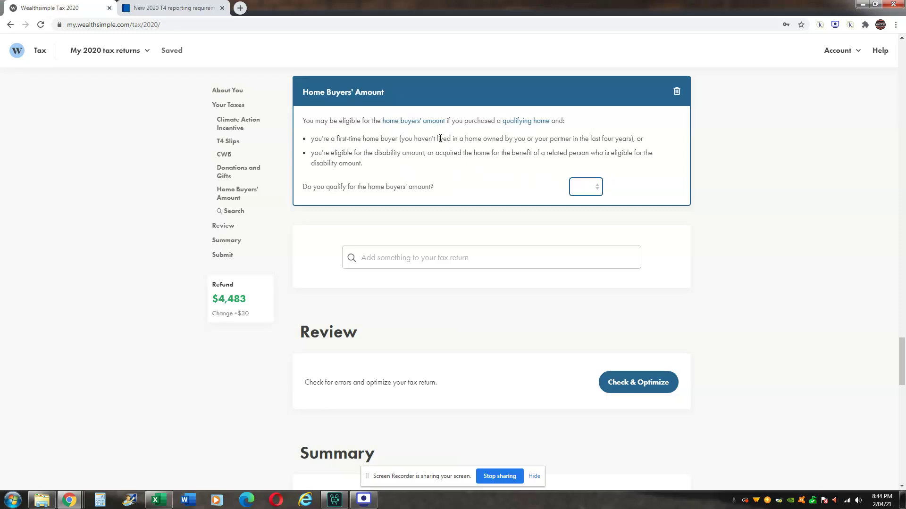
- Answer Yes to qualifying for the home buyers' amount and recheck the return for errors
click(586, 188)
click(582, 208)
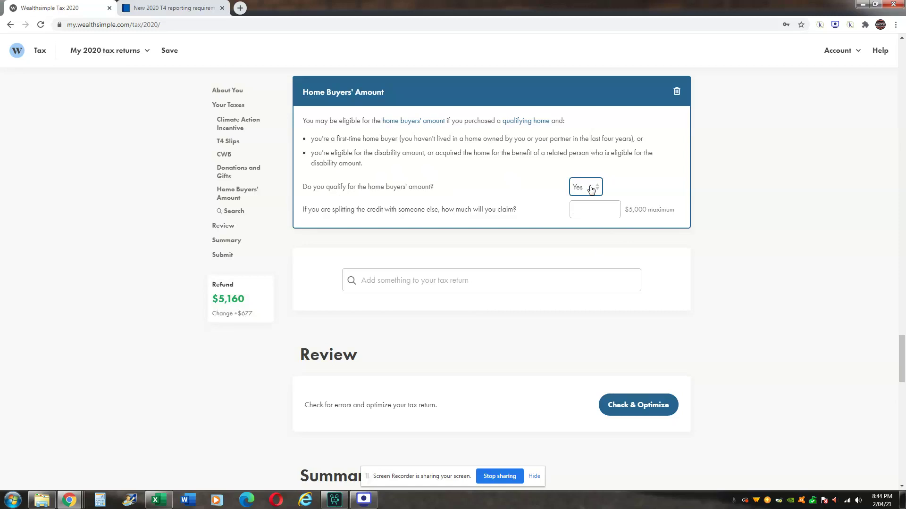
click(653, 406)
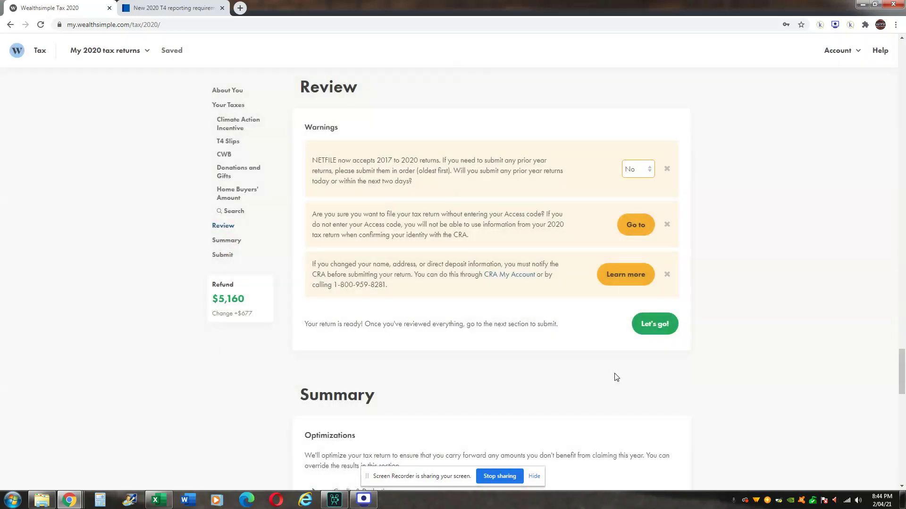
scroll(613, 375, up, 1)
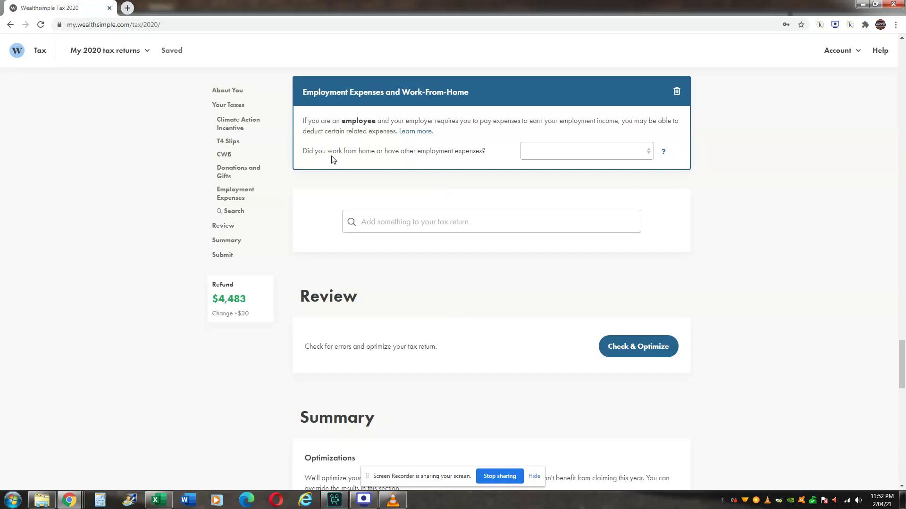
- In the Employment Expenses and Work-From-Home section, choose "I worked from home due to COVID-19"
click(231, 212)
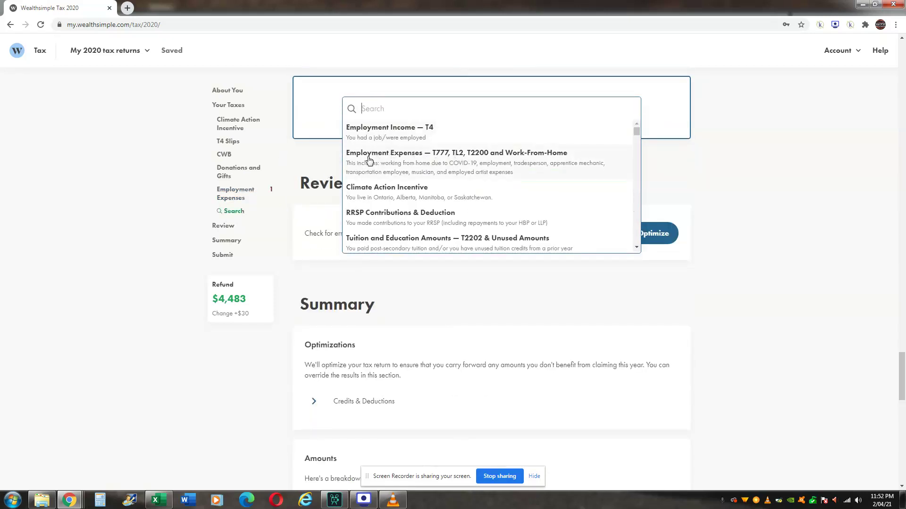
click(369, 161)
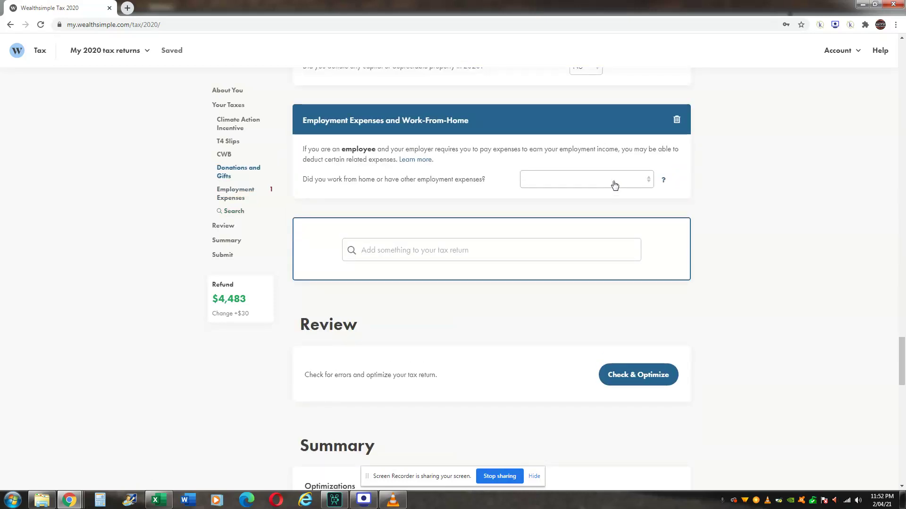
click(614, 184)
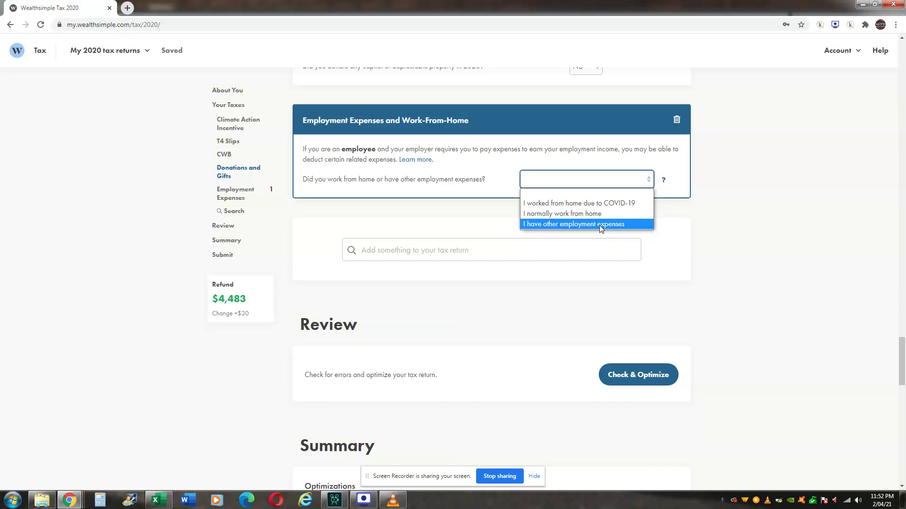
click(532, 208)
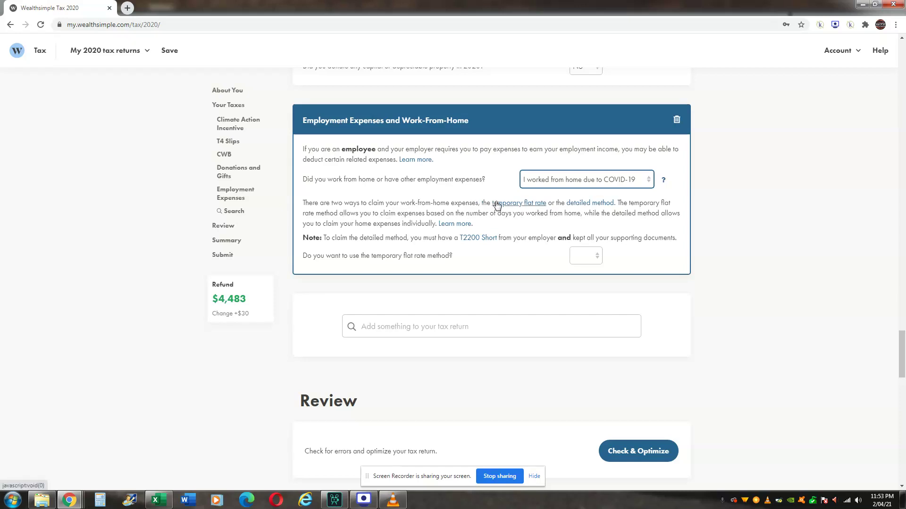
- Read the explanation of the temporary flat rate method for working from home and close it
click(527, 206)
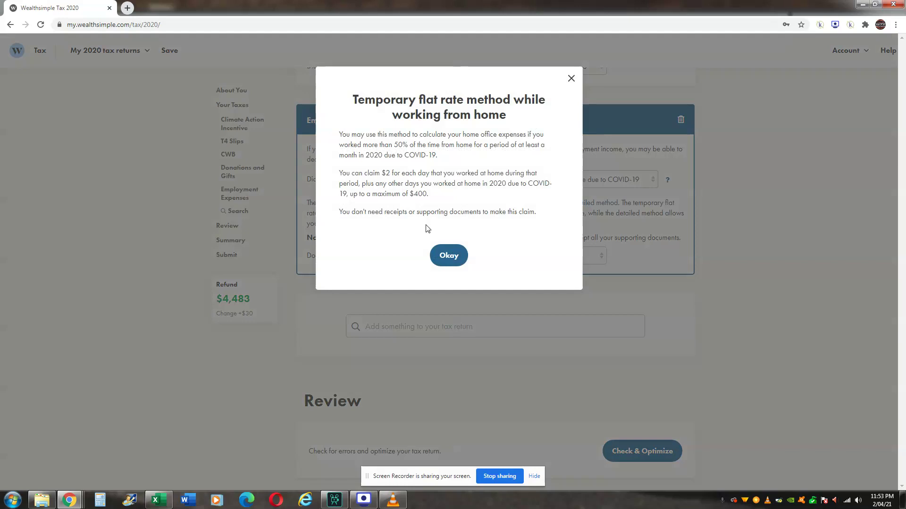
click(448, 258)
click(442, 260)
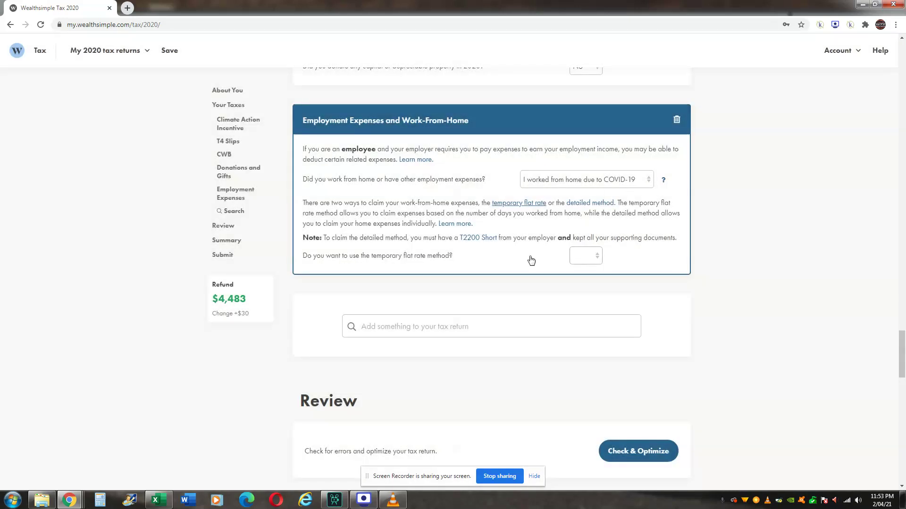